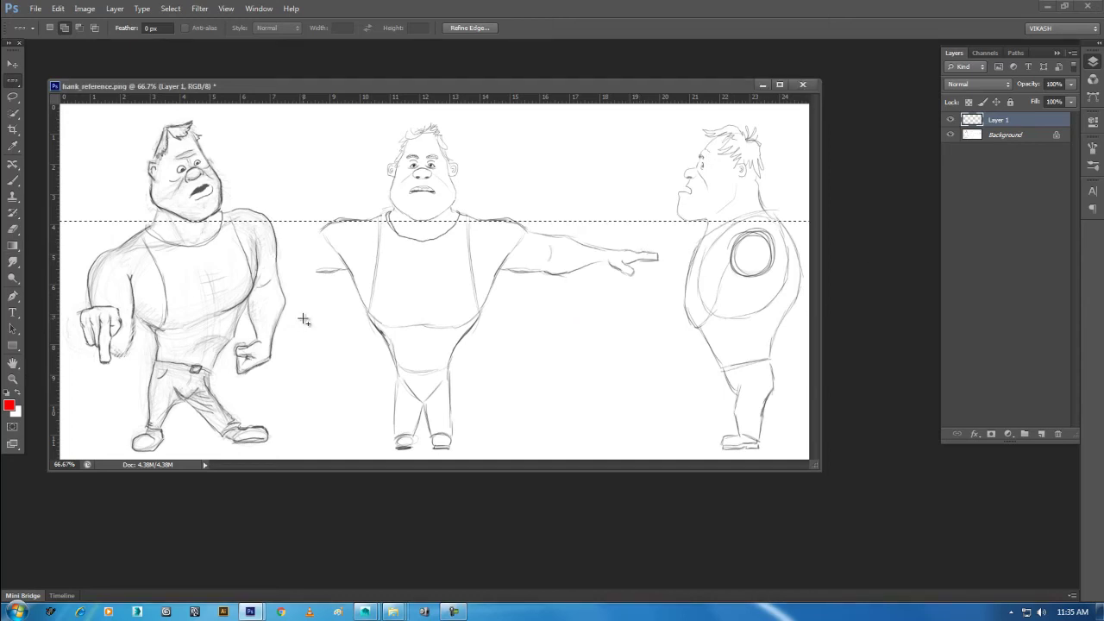
Fill the row selection red and draw a red vertical centre line through the front figure.
key(alt+BackSpace)
key(ctrl+d)
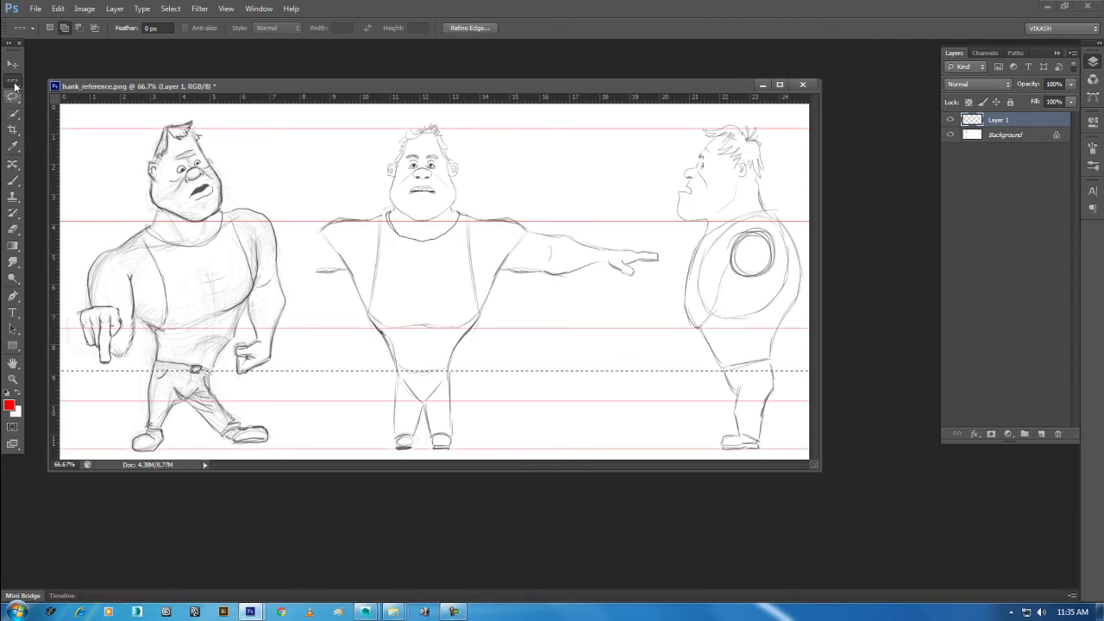
drag(13, 80, 64, 119)
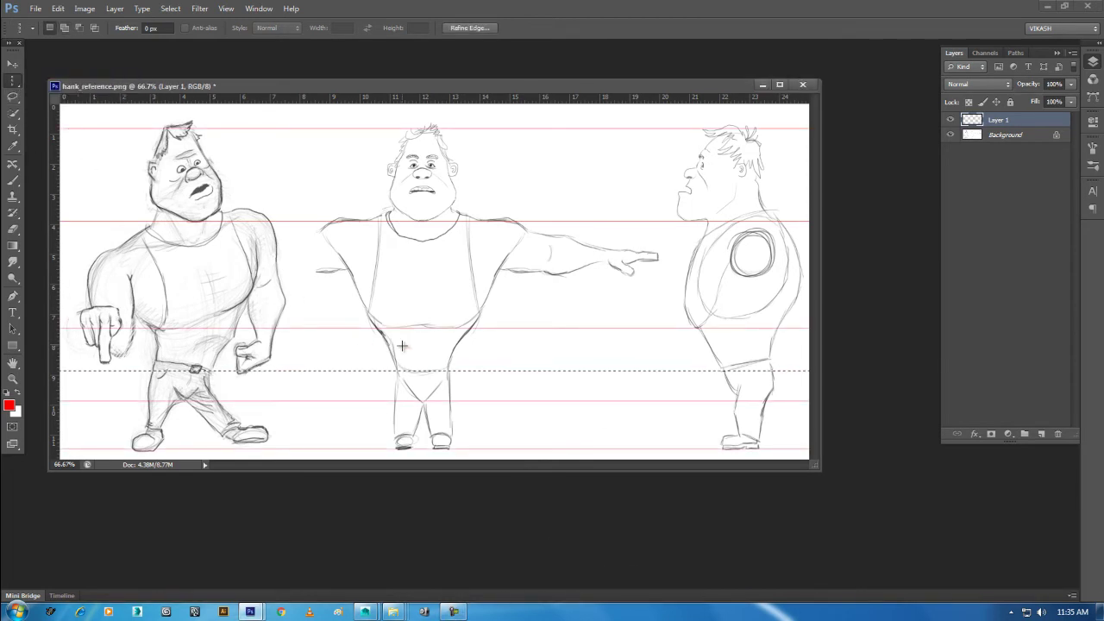
click(423, 330)
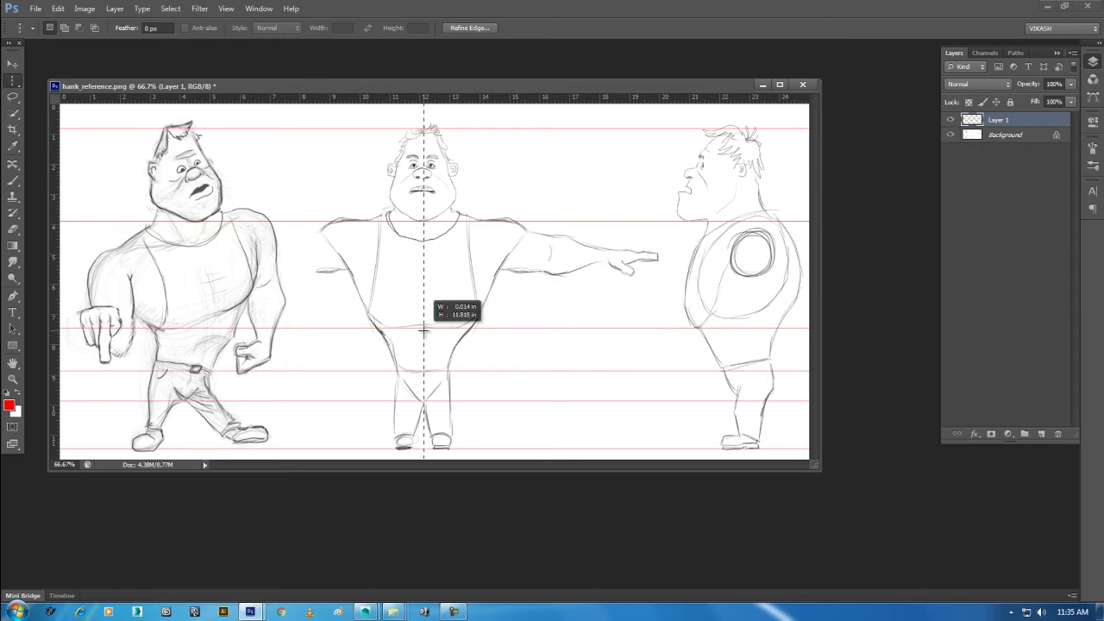
drag(424, 331, 422, 329)
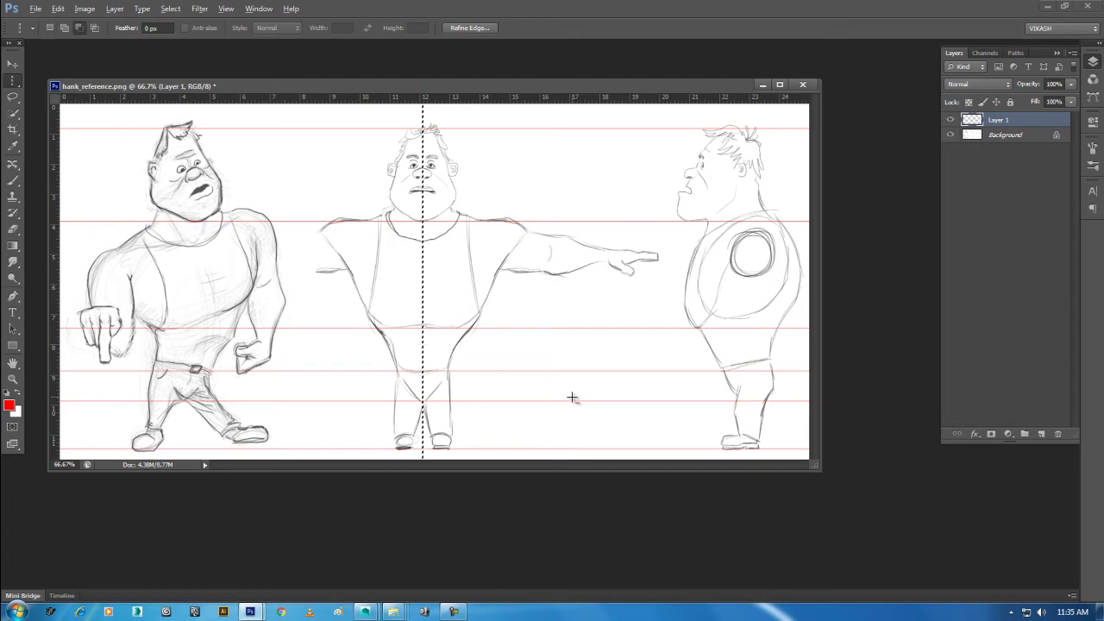
key(alt+BackSpace)
key(ctrl+d)
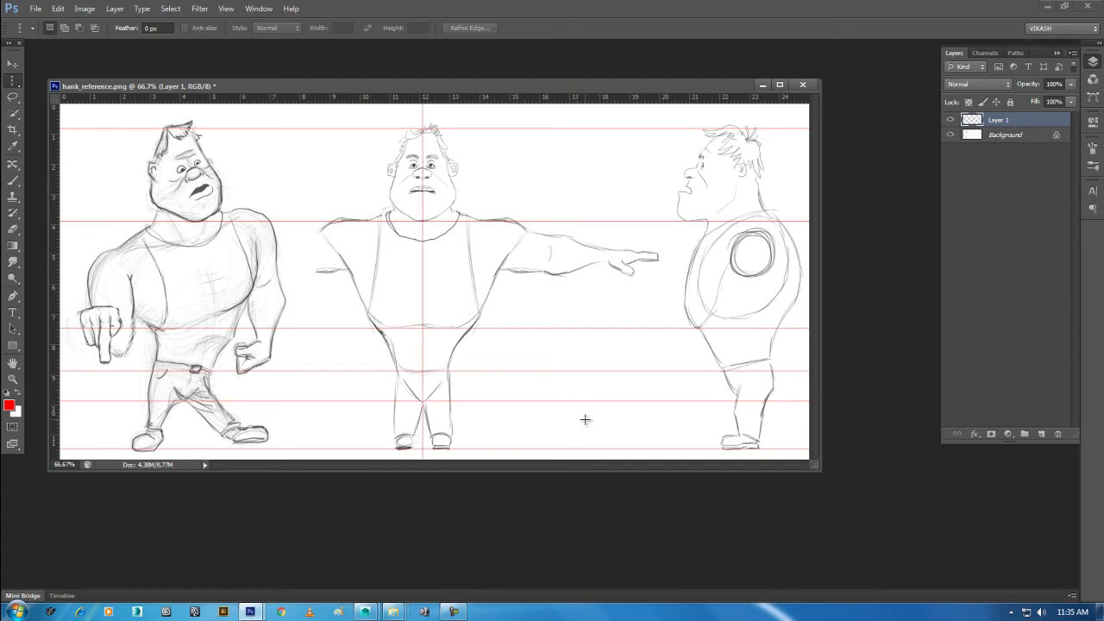
Convert the Background into Layer 0 and view the sheet at 100%.
double_click(1005, 136)
click(653, 188)
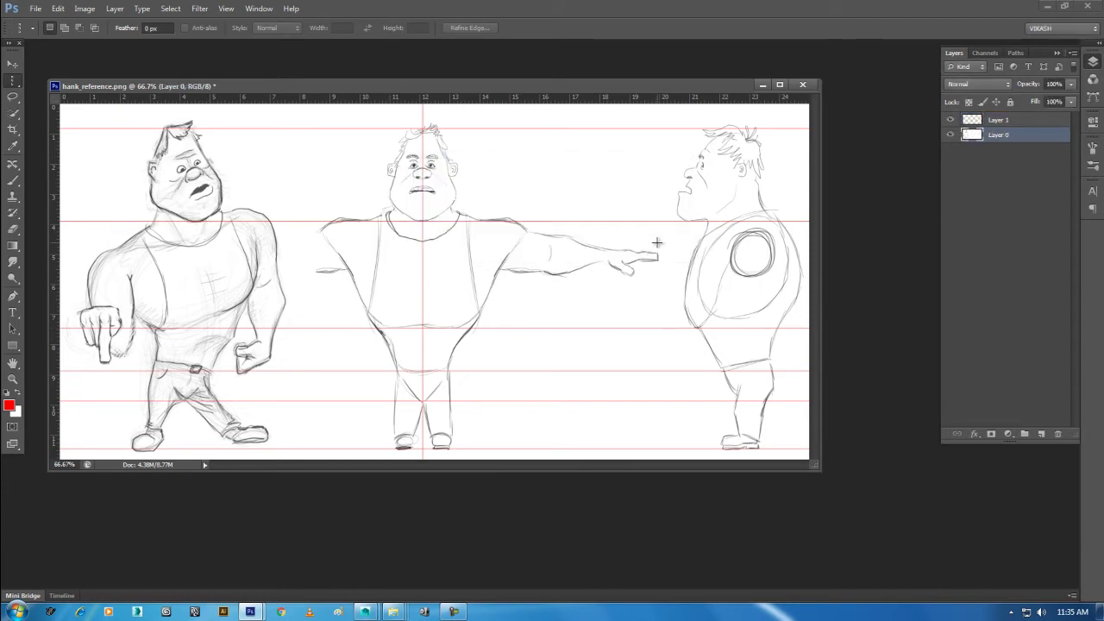
key(ctrl+plus)
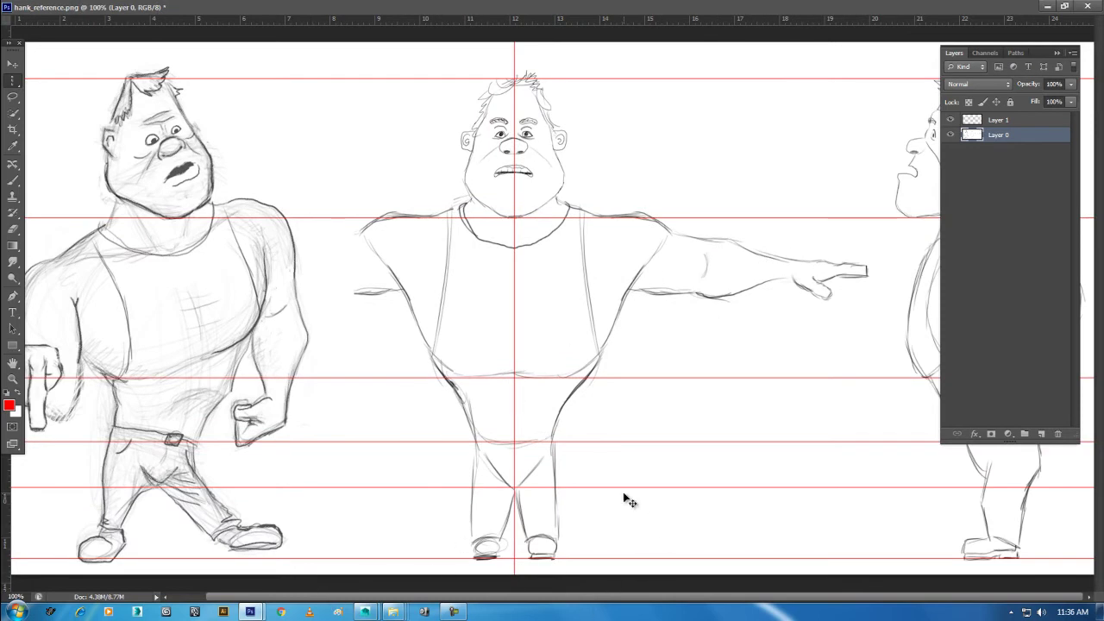
Select the side-view figure and nudge it slightly to the right.
key(ctrl+minus)
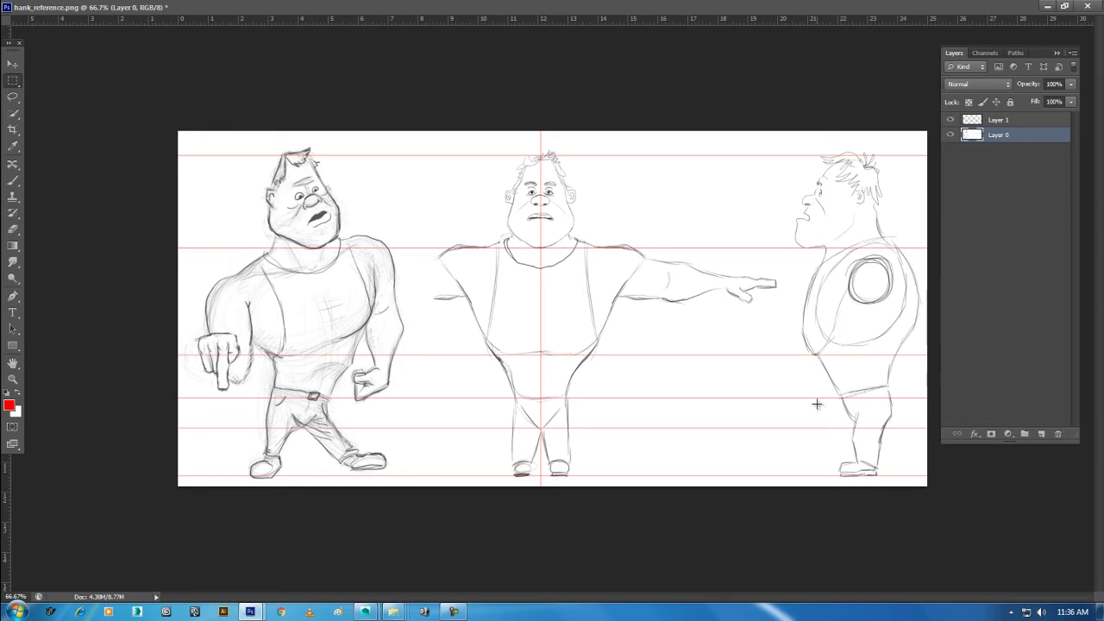
drag(778, 130, 966, 518)
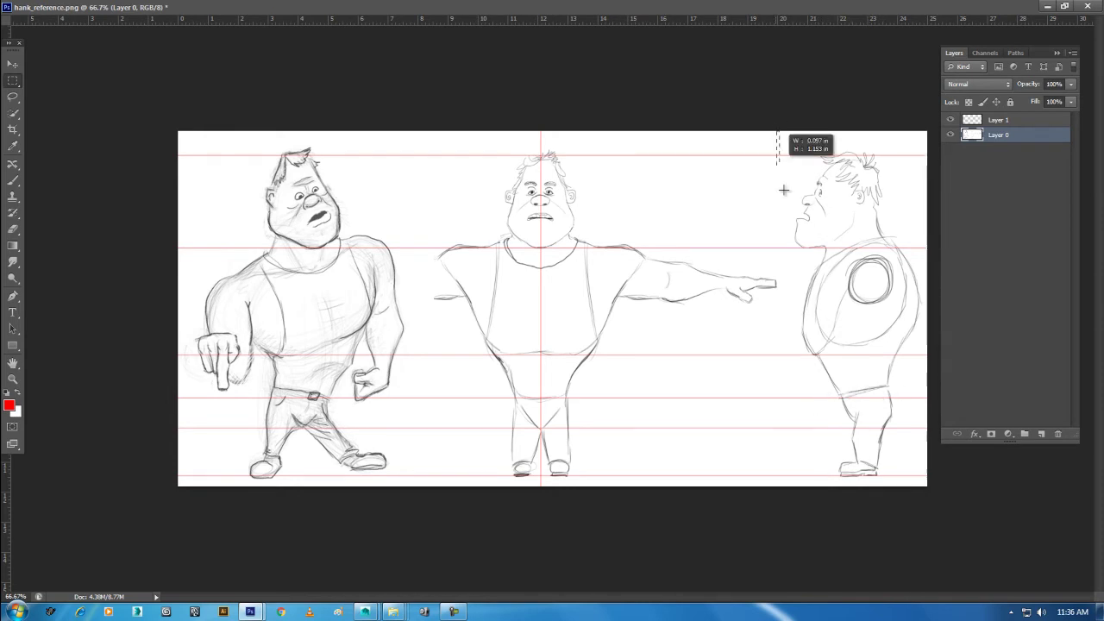
key(ctrl+Right)
key(ctrl+Right)
key(ctrl+Right)
Try squashing the side view with Free Transform, cancel it, and clear the selection.
key(ctrl+t)
drag(855, 131, 856, 140)
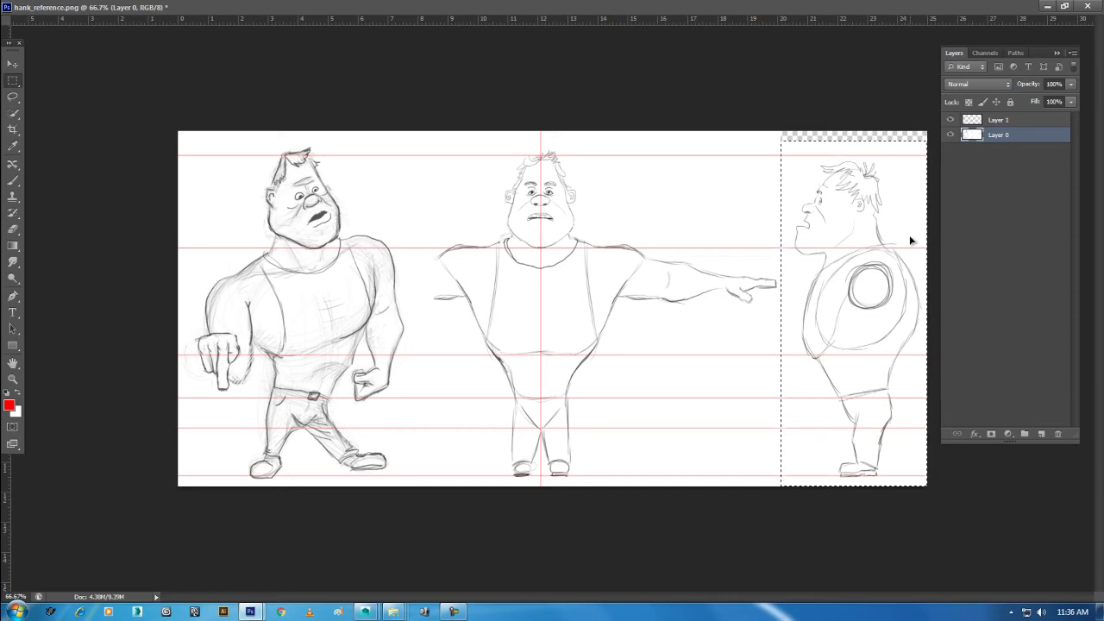
key(Escape)
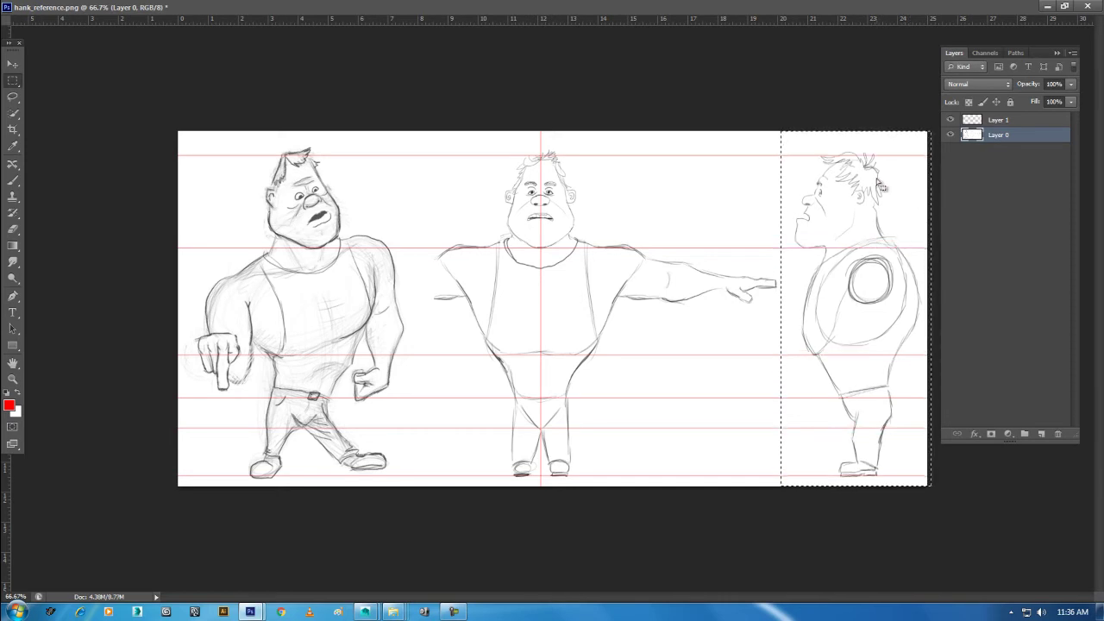
click(1025, 145)
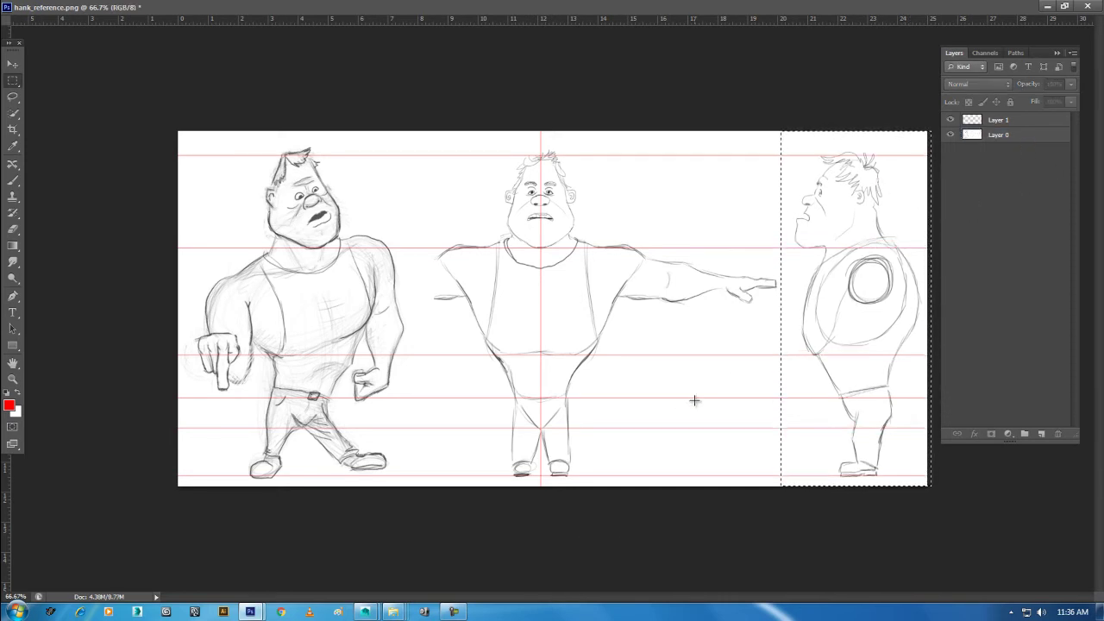
key(ctrl+d)
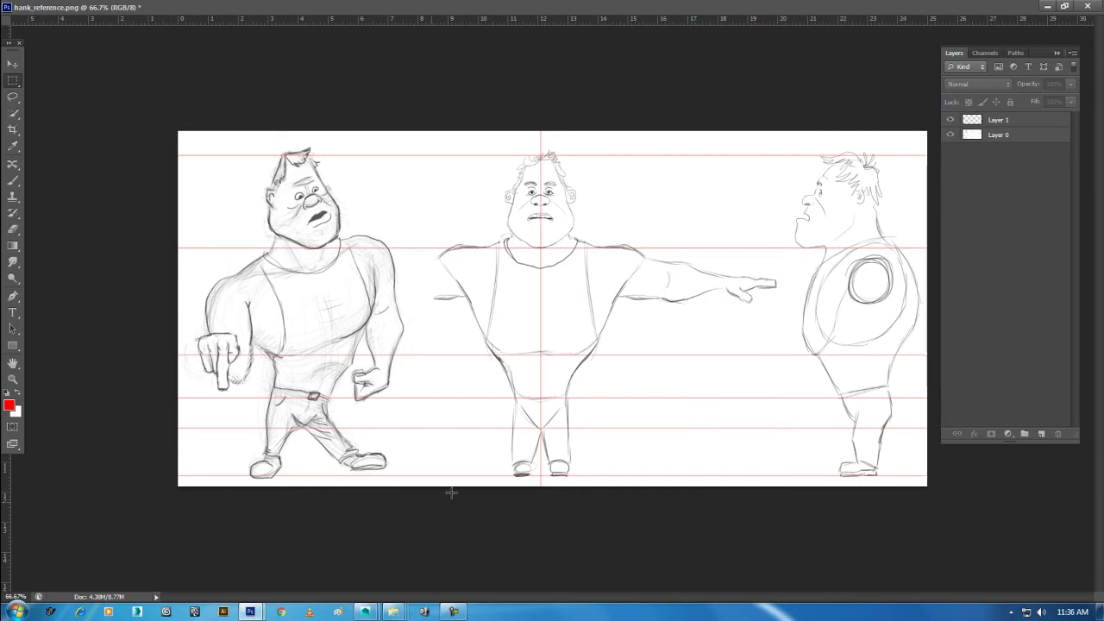
Show Maya's four-view layout, orbit persp, and put front upper right and perspective lower right.
click(365, 611)
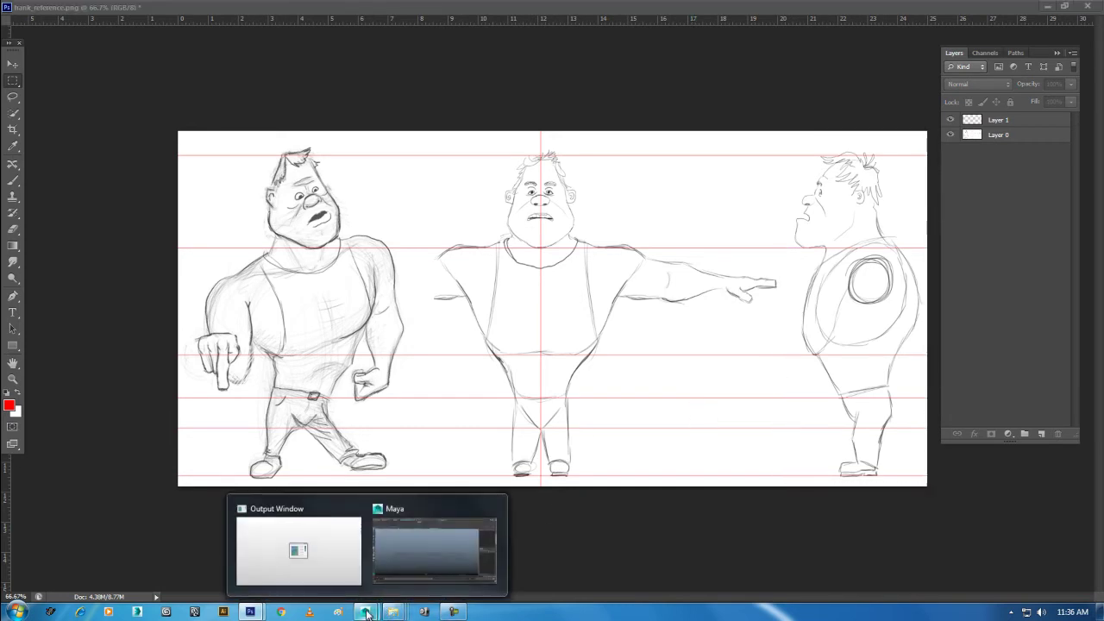
key(space)
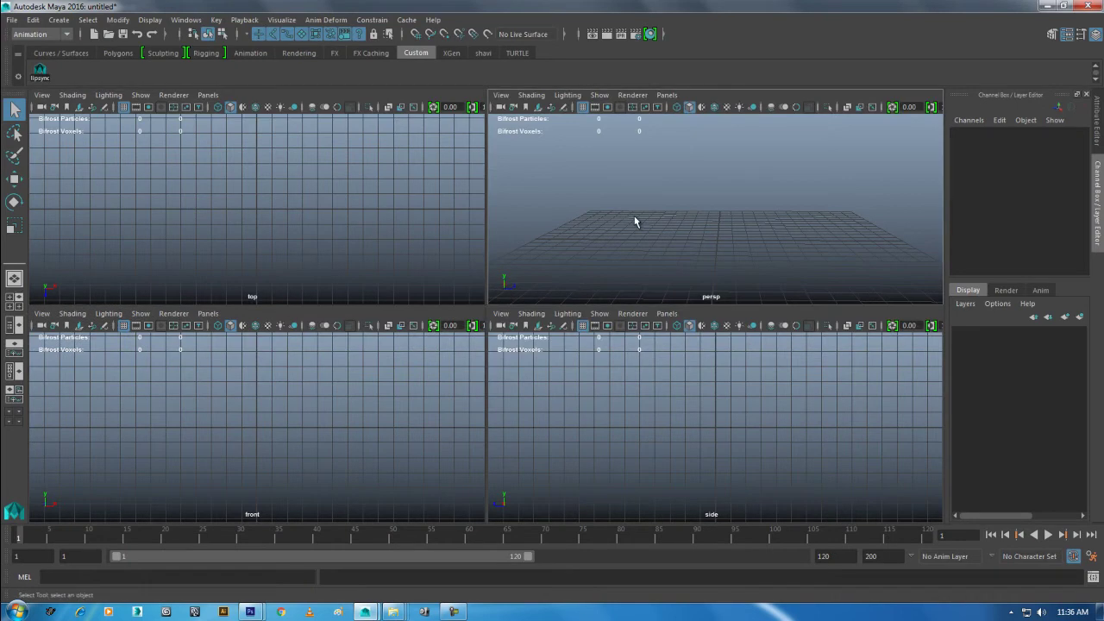
alt+drag(771, 244, 677, 200)
key(space)
key(space)
mouse_move(703, 408)
mouse_down()
mouse_move(682, 419)
mouse_move(711, 212)
mouse_up()
key(space)
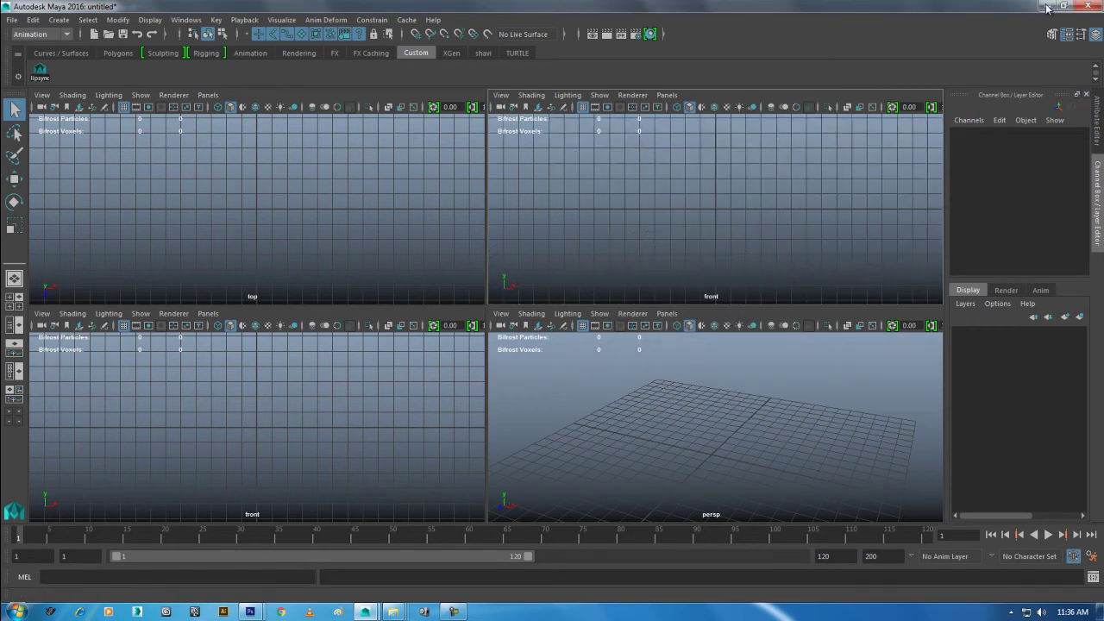
key(alt+Tab)
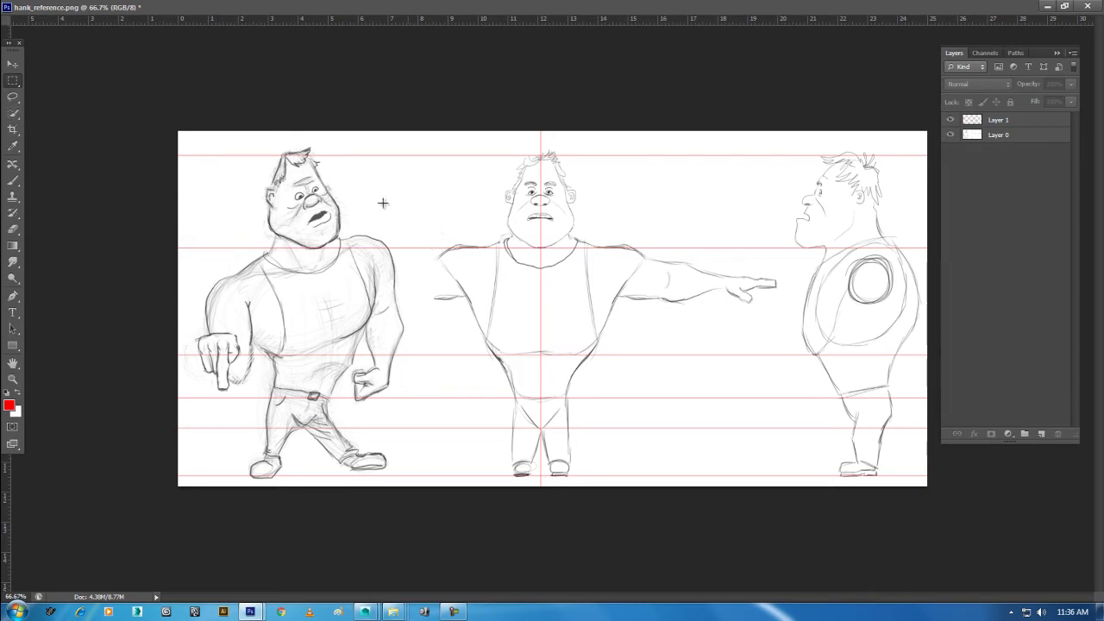
Select Layer 1, launch Sticky Notes by searching 'st', and move the note aside.
click(1007, 122)
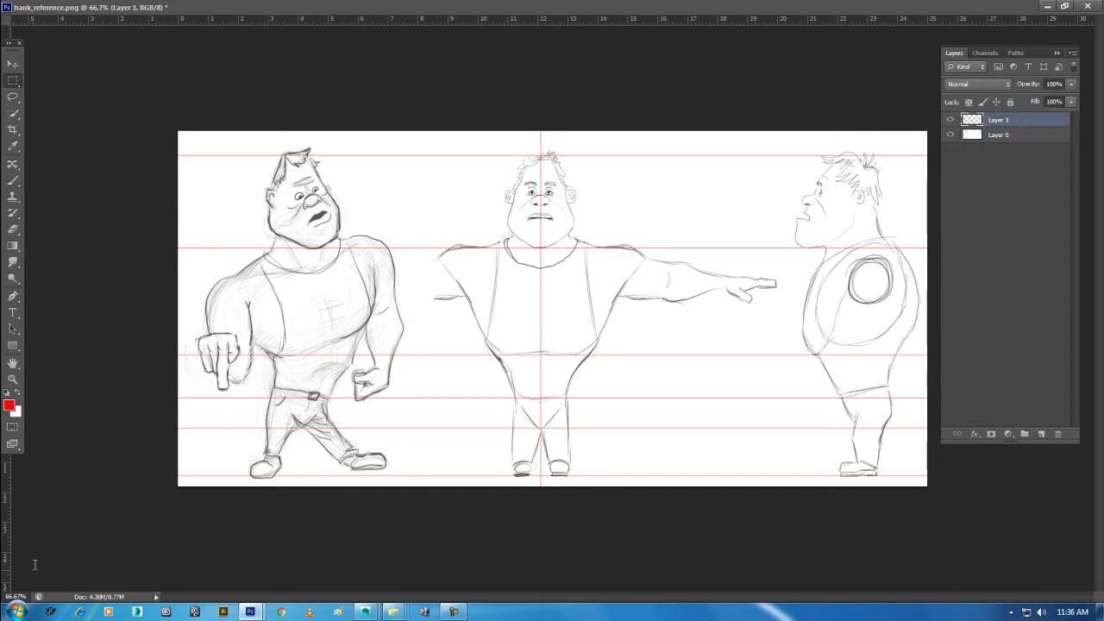
click(17, 612)
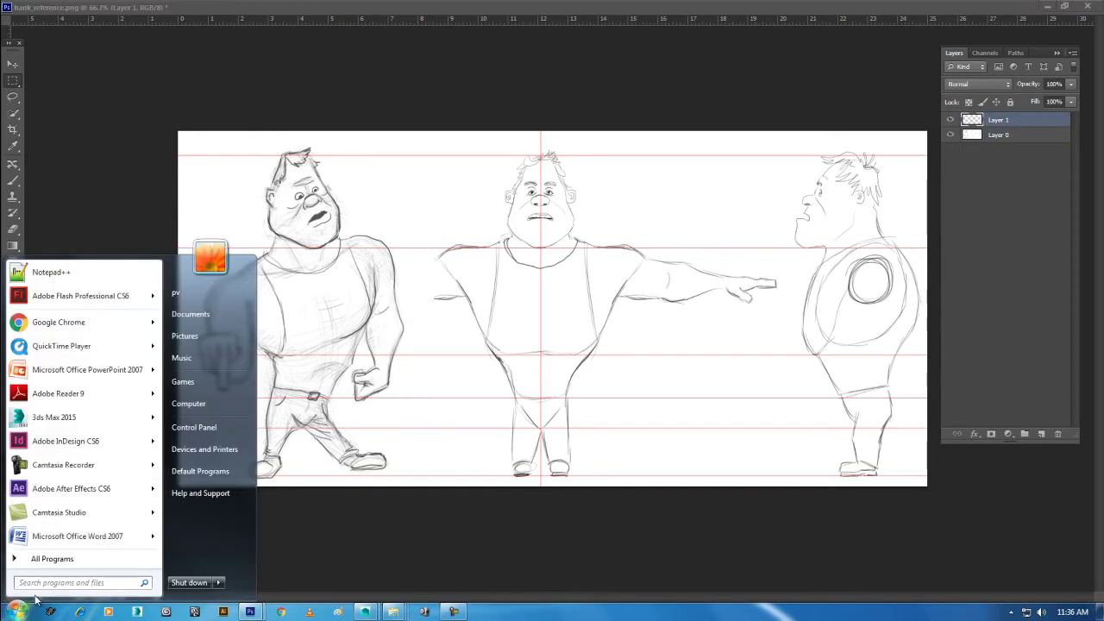
text(sti)
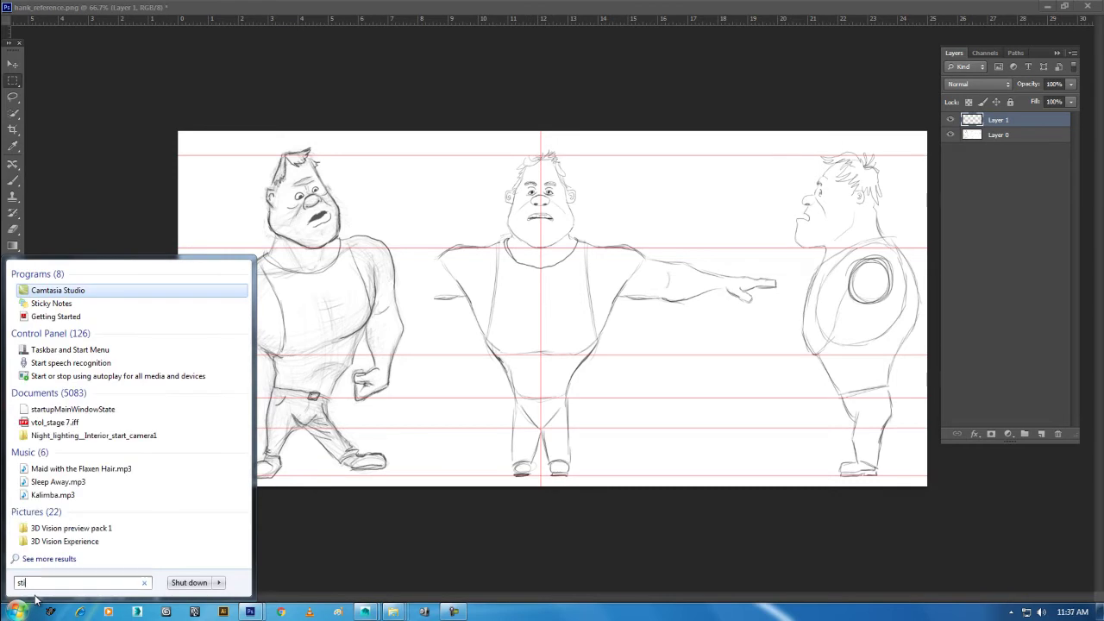
click(54, 289)
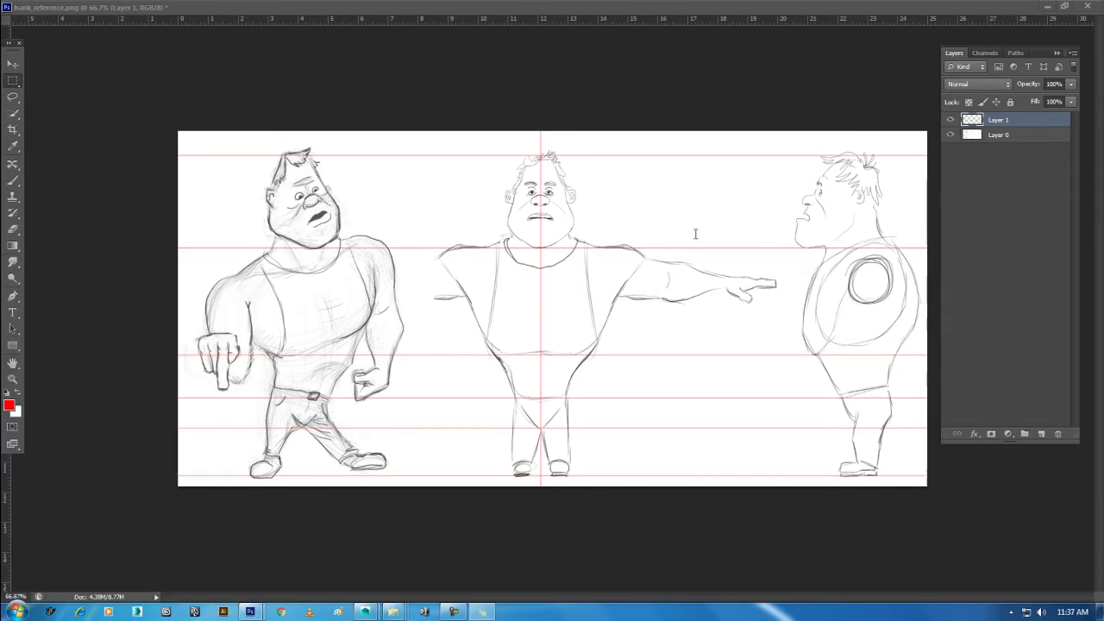
drag(967, 80, 975, 253)
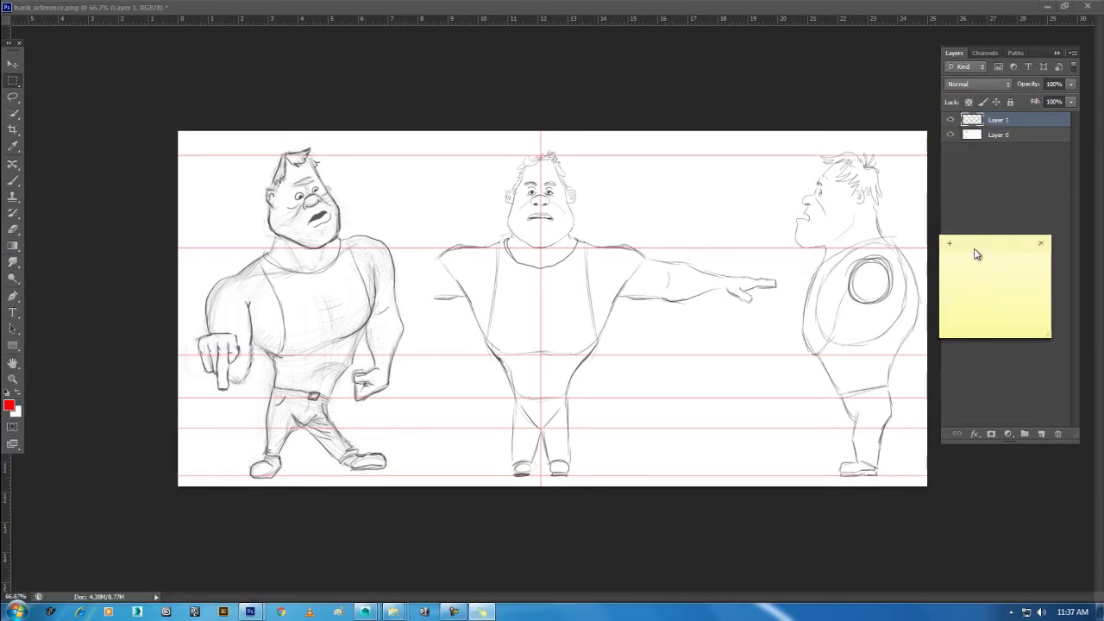
Return to Photoshop with the note in view and make Layer 0 active.
click(1014, 153)
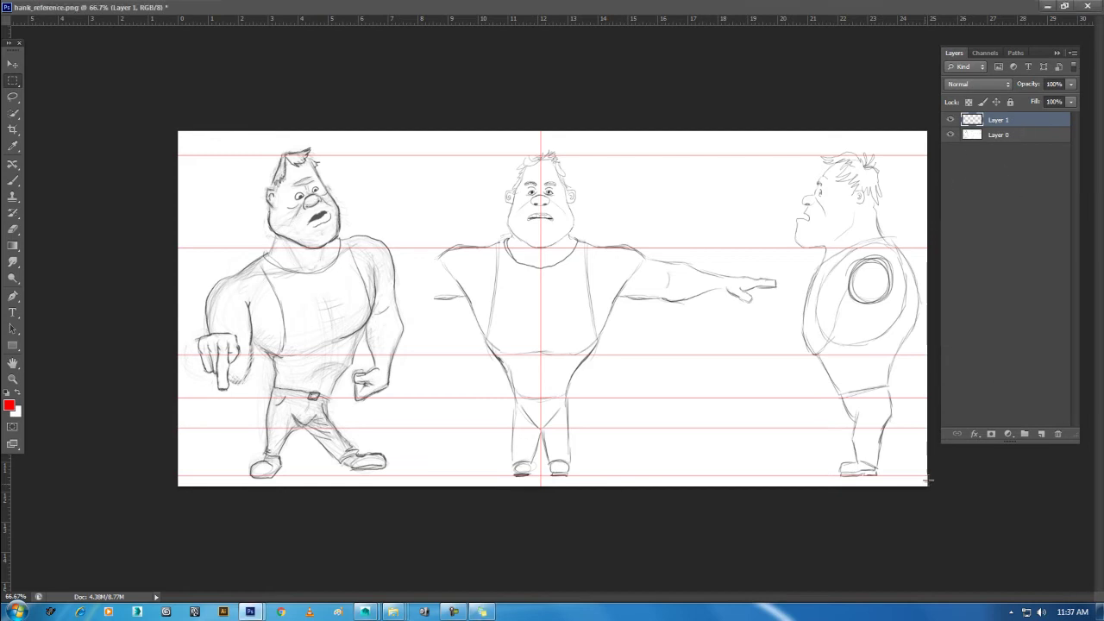
click(483, 612)
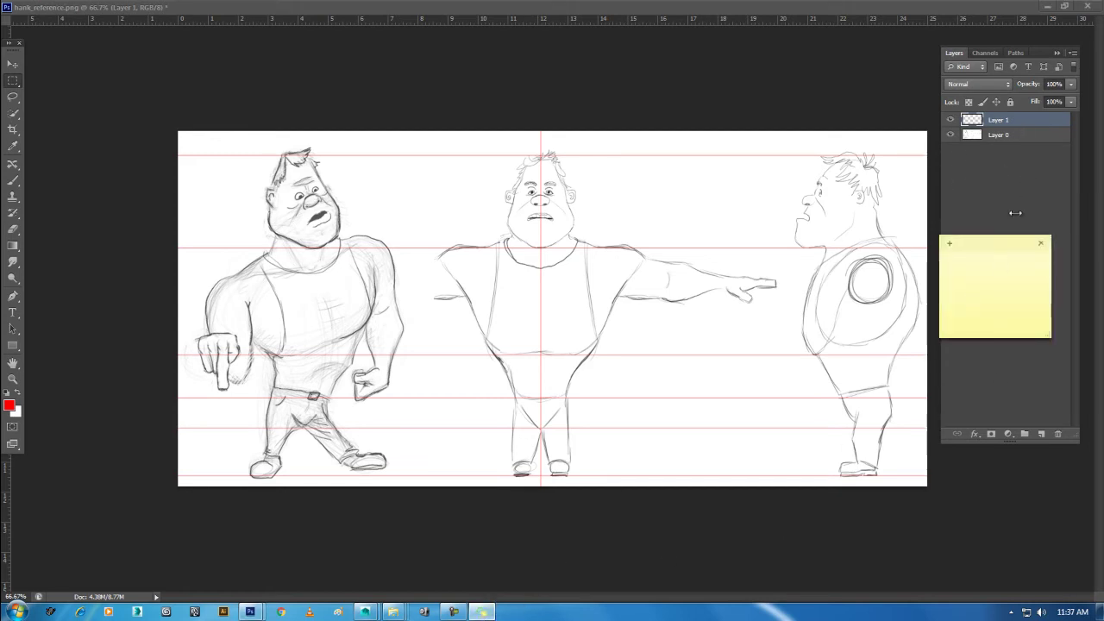
click(997, 156)
Select Layer 0 and Layer 1 and stamp visible content into a new Layer 2.
click(1011, 136)
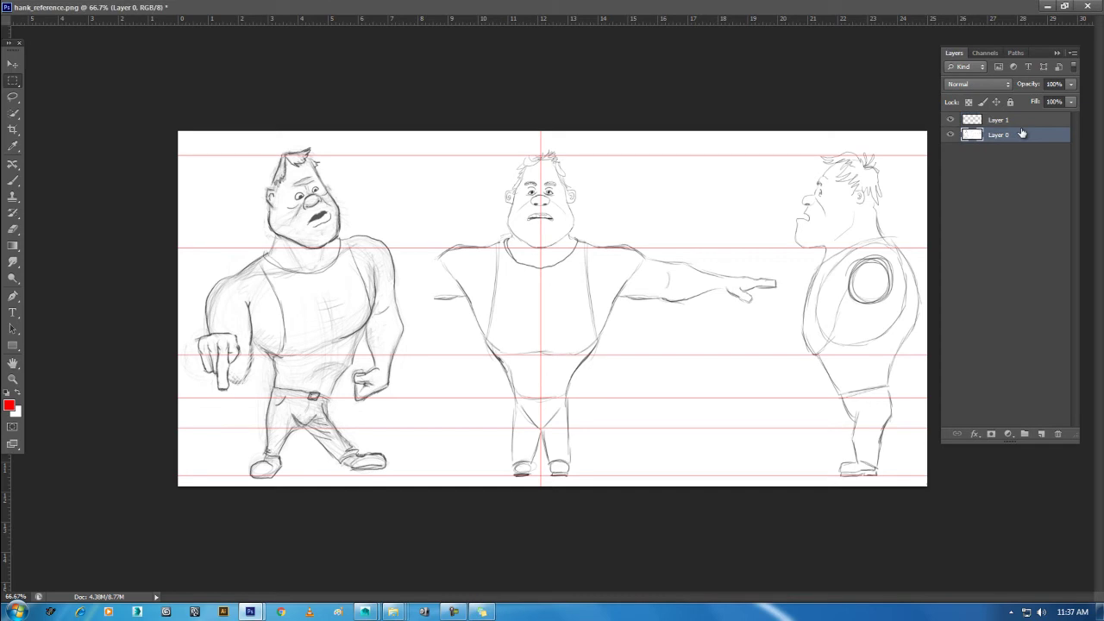
shift+click(1020, 126)
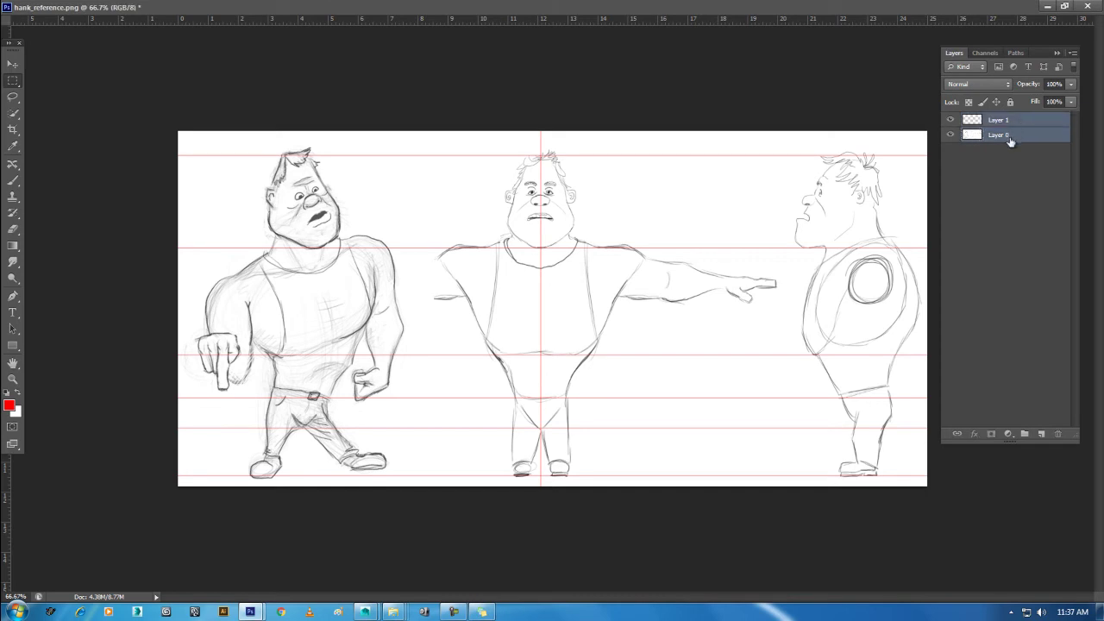
key(ctrl+shift+alt+e)
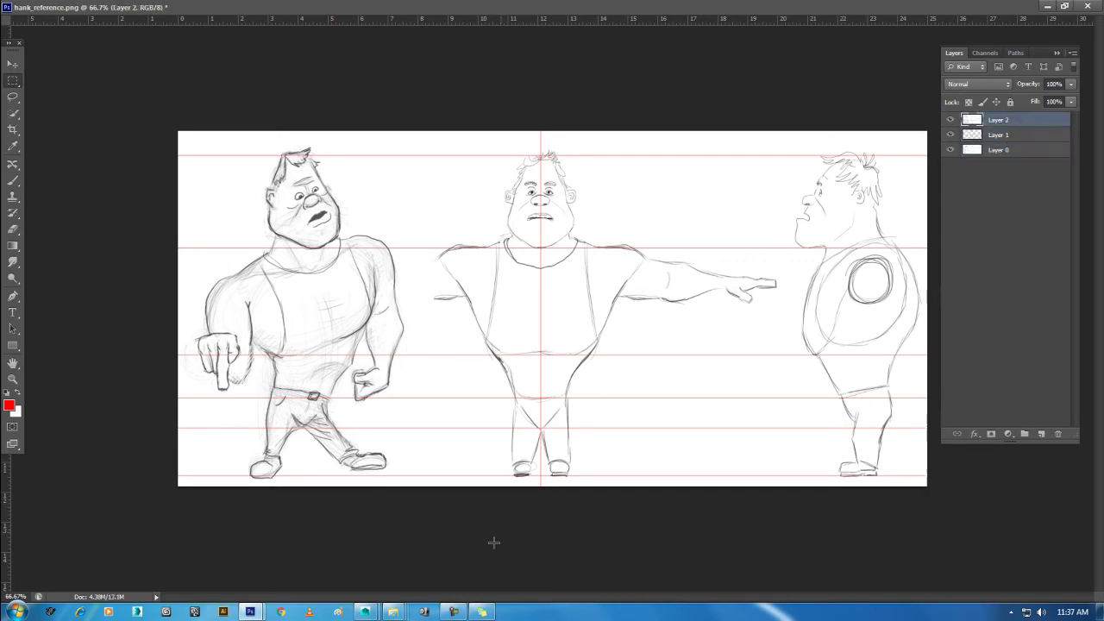
Jot the stamp-visible shortcut in the sticky note, then return to Photoshop.
click(482, 612)
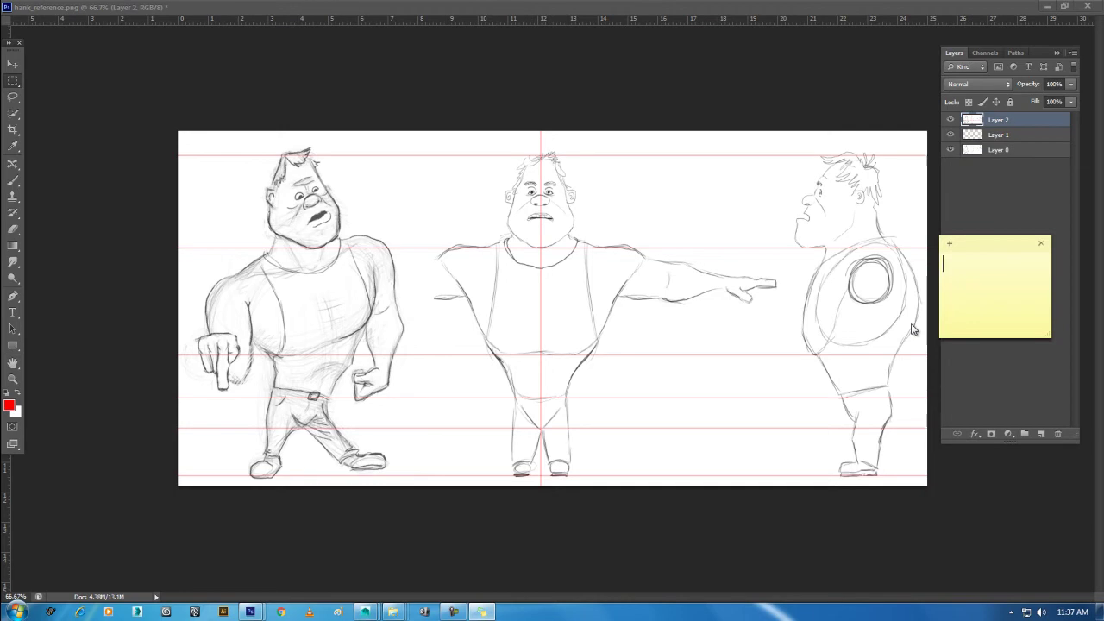
text(ctr)
key(BackSpace)
text(+shift+alt+e)
click(997, 121)
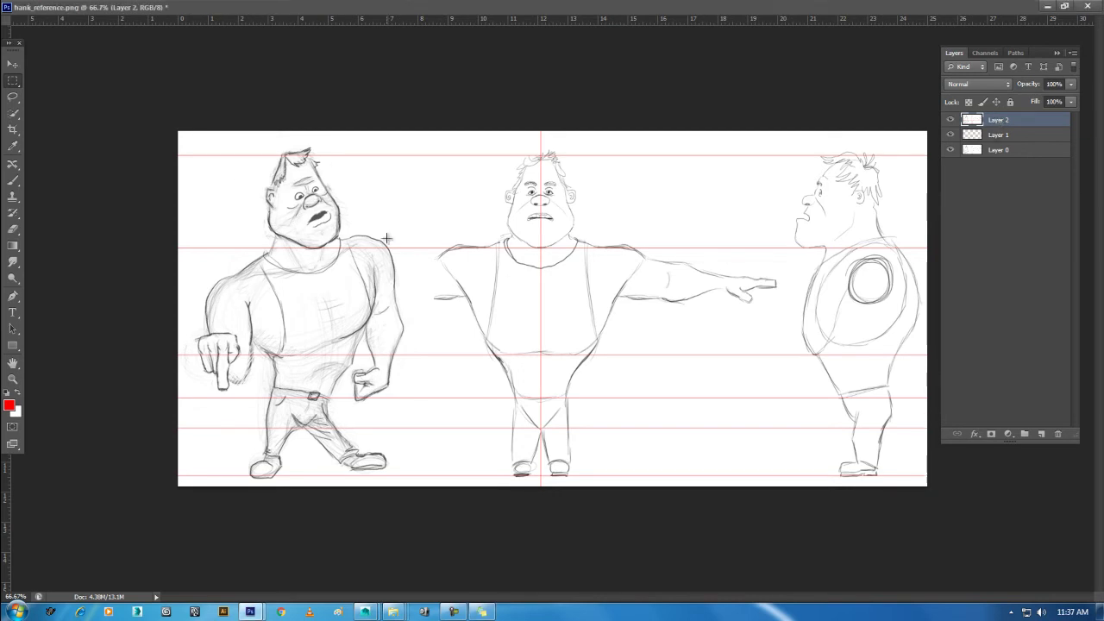
Select the front view and create a new 881×851 document named front_hunk.
drag(415, 124, 780, 503)
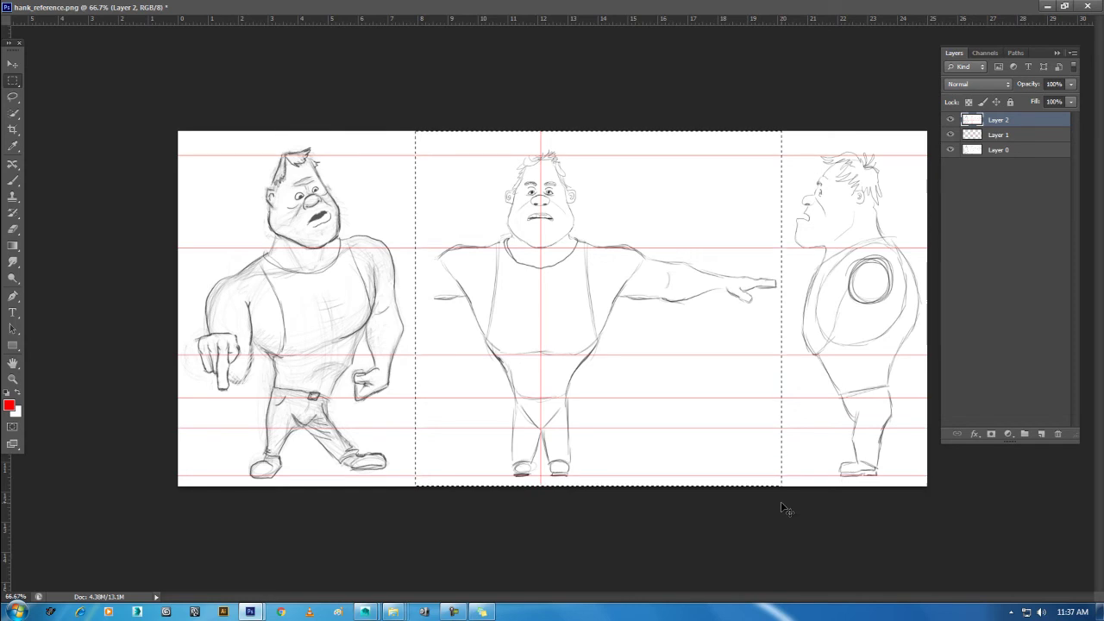
key(ctrl+n)
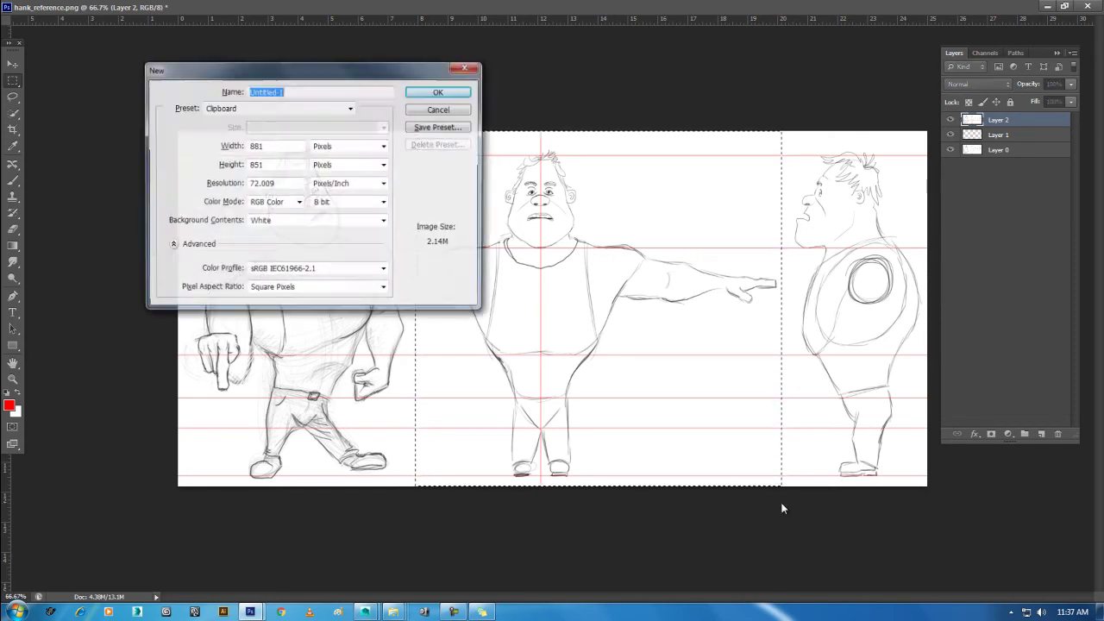
text(front)
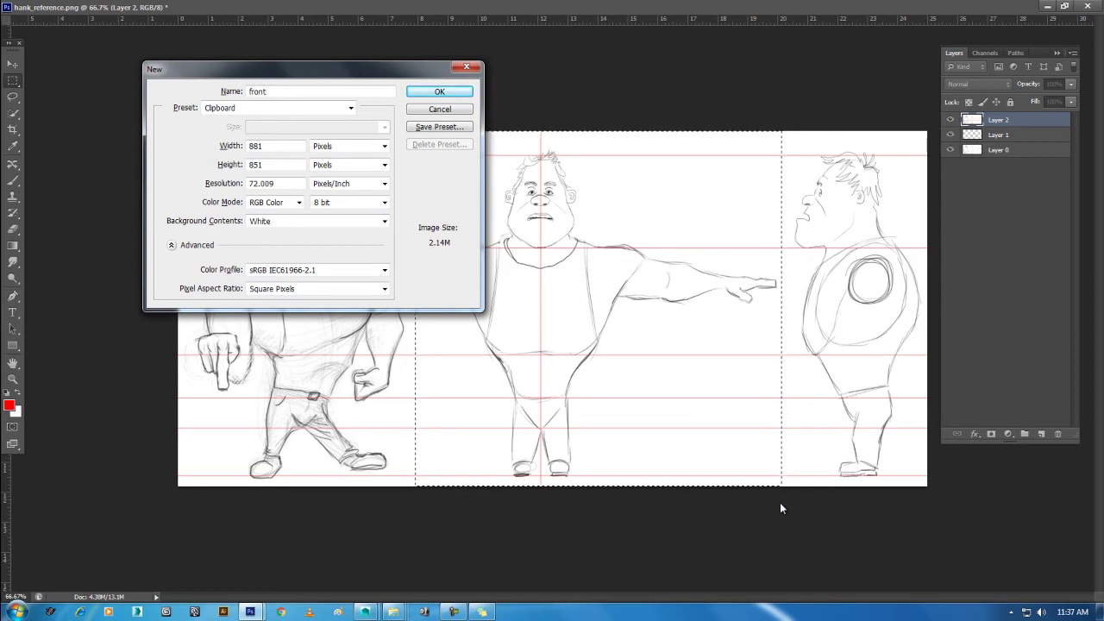
text(_hunk)
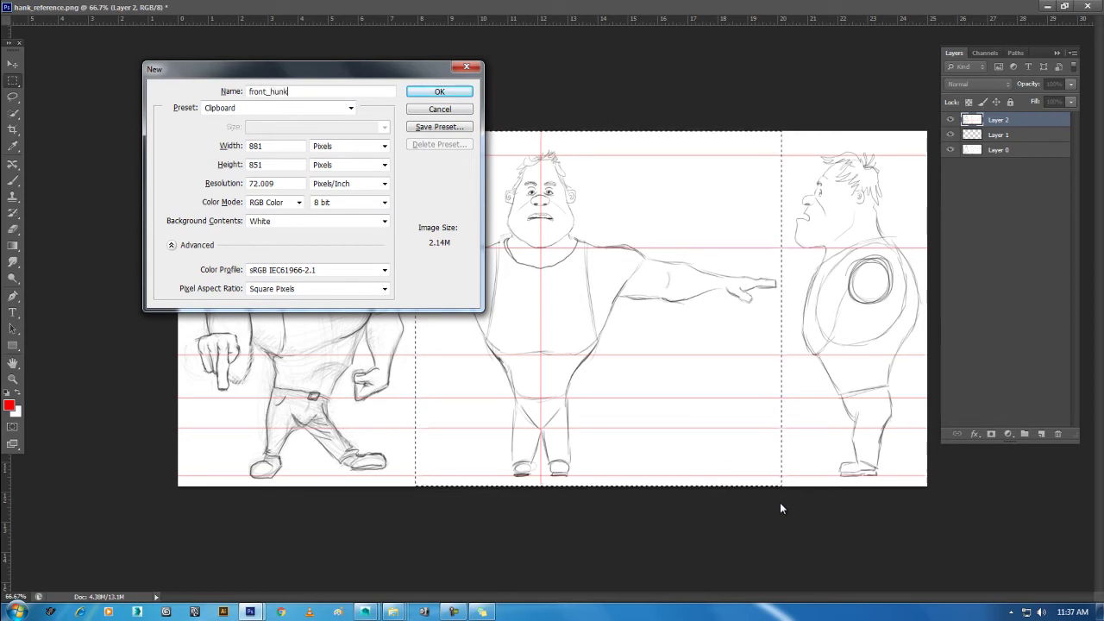
click(440, 92)
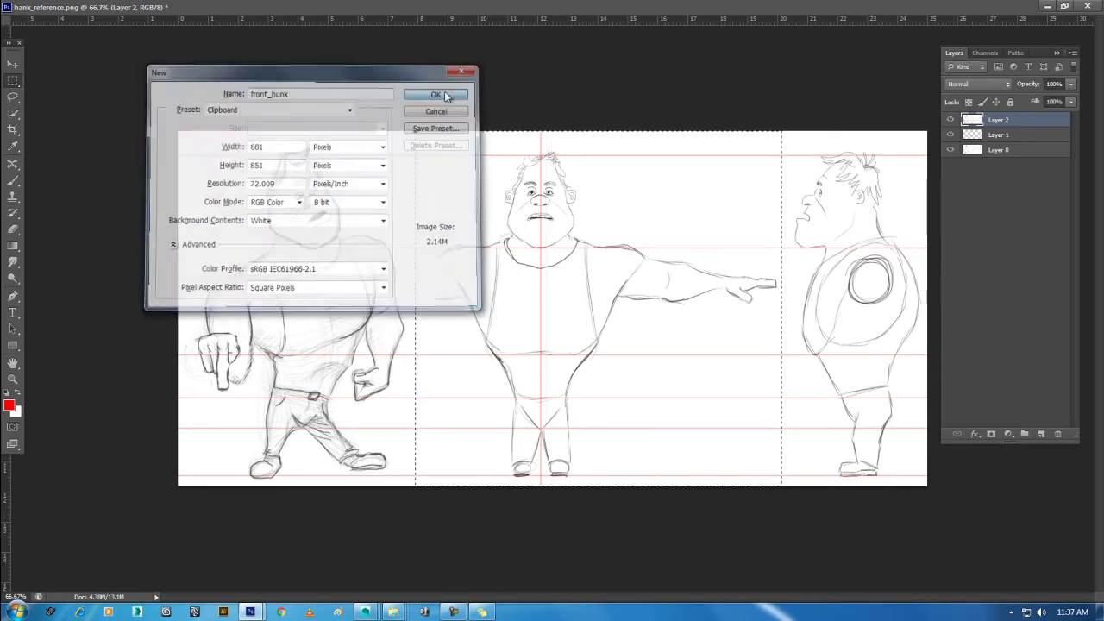
Paste the front view into front_hunk and note 'ctrl+c ctrl+n' in the sticky note.
key(ctrl+v)
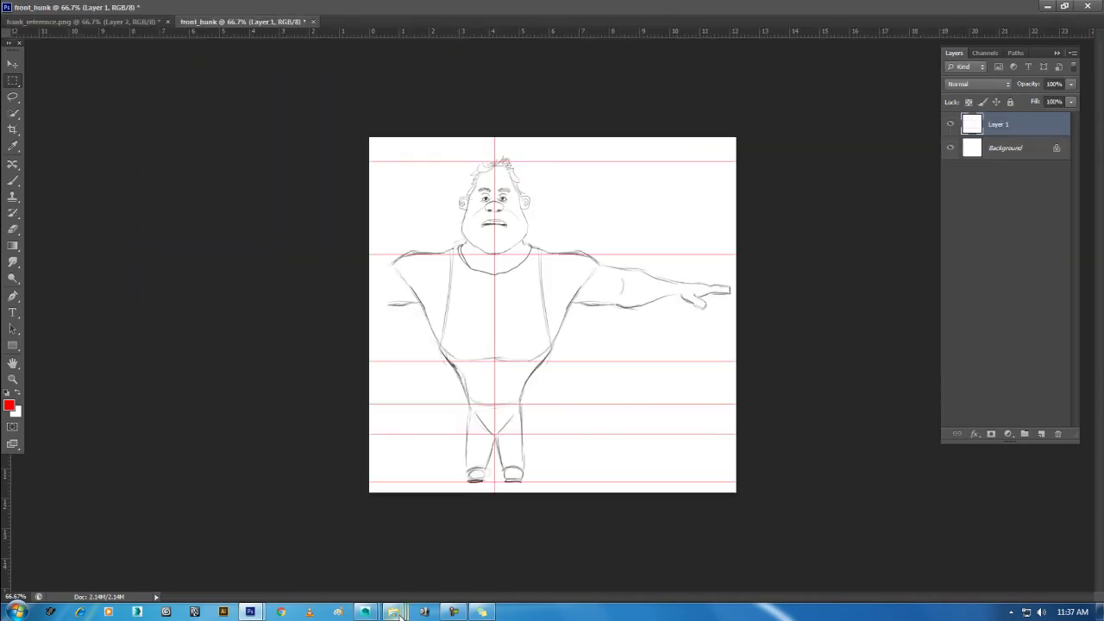
click(482, 612)
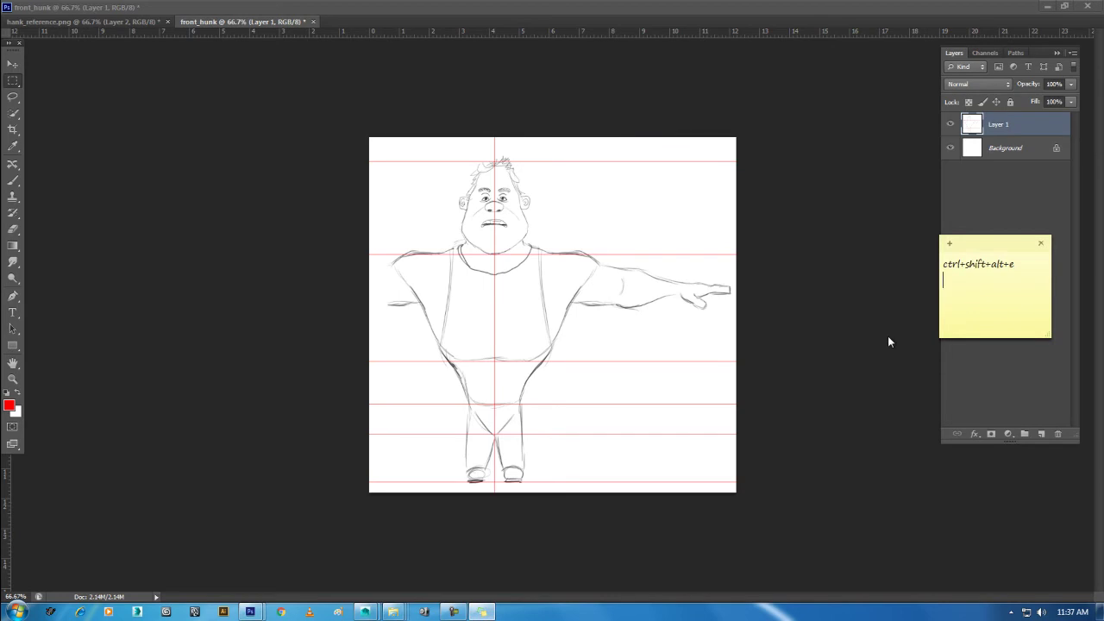
text(ctrl+)
text(c )
text(ctrl)
text(+)
text(n)
Float front_hunk in its own window and start Save As, browsing to 'character for maya'.
drag(215, 21, 343, 102)
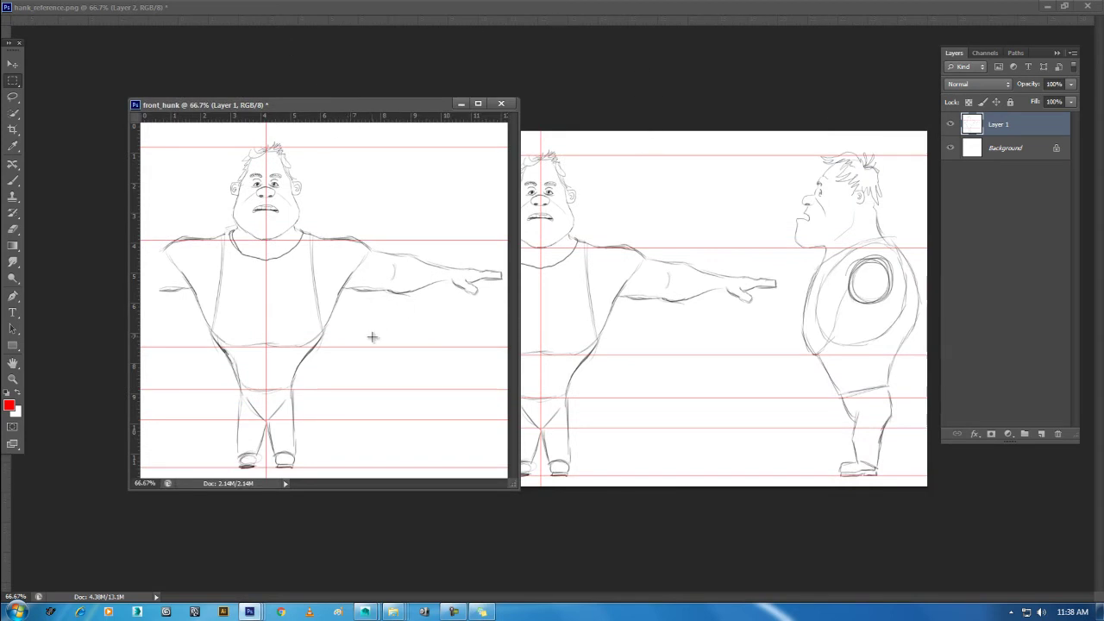
key(ctrl+shift+s)
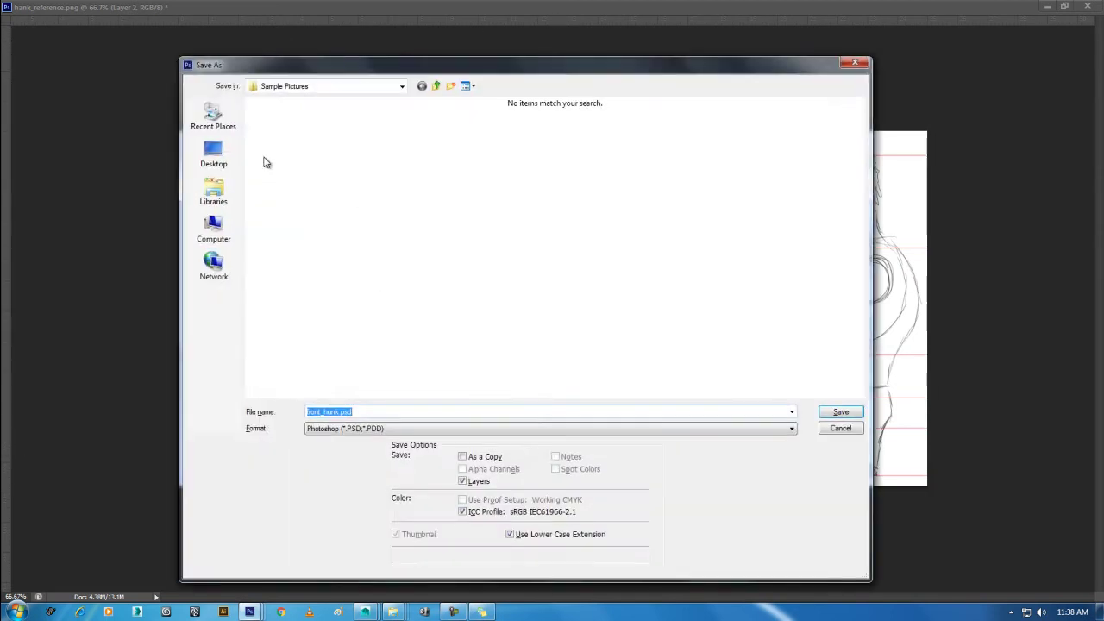
click(216, 226)
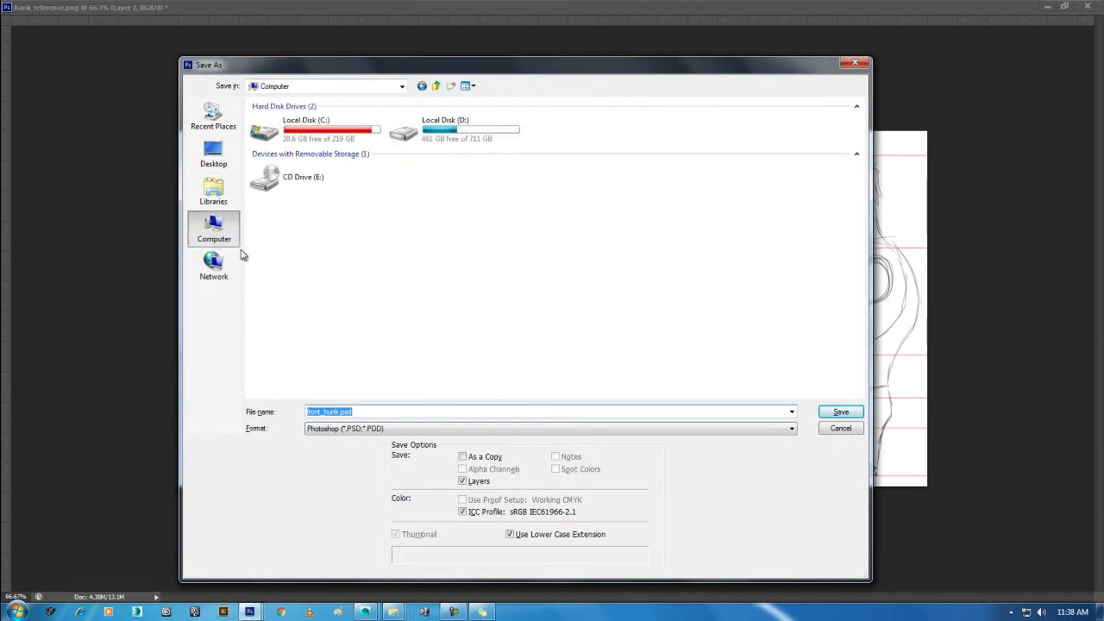
mouse_move(393, 612)
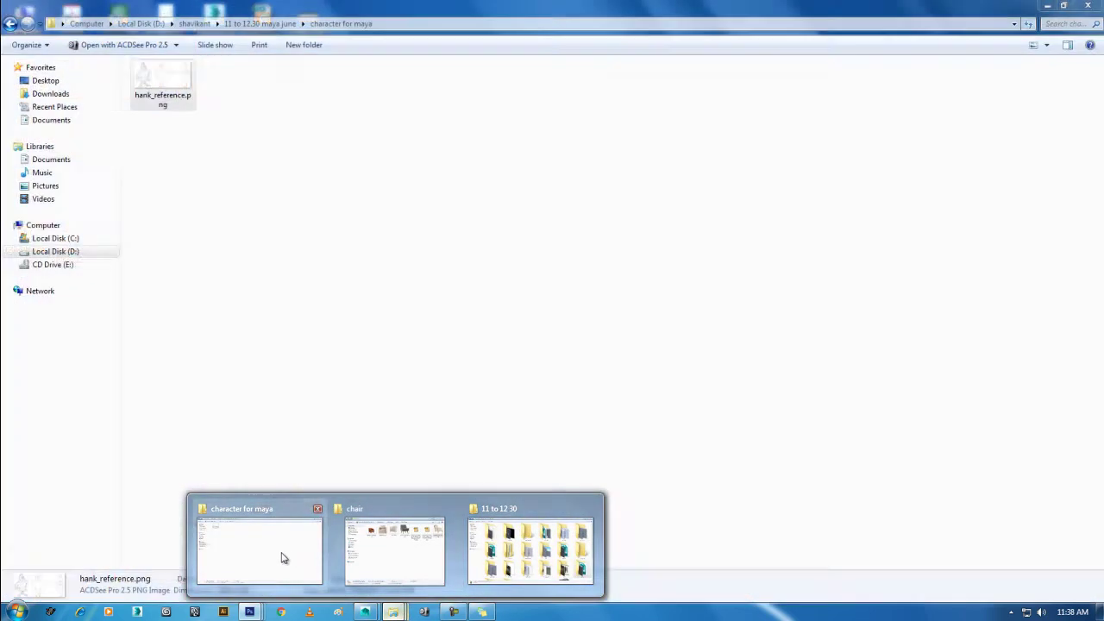
click(284, 558)
Create a folder named hunk inside 'character for maya', open it, and copy its path.
click(389, 217)
right_click(239, 161)
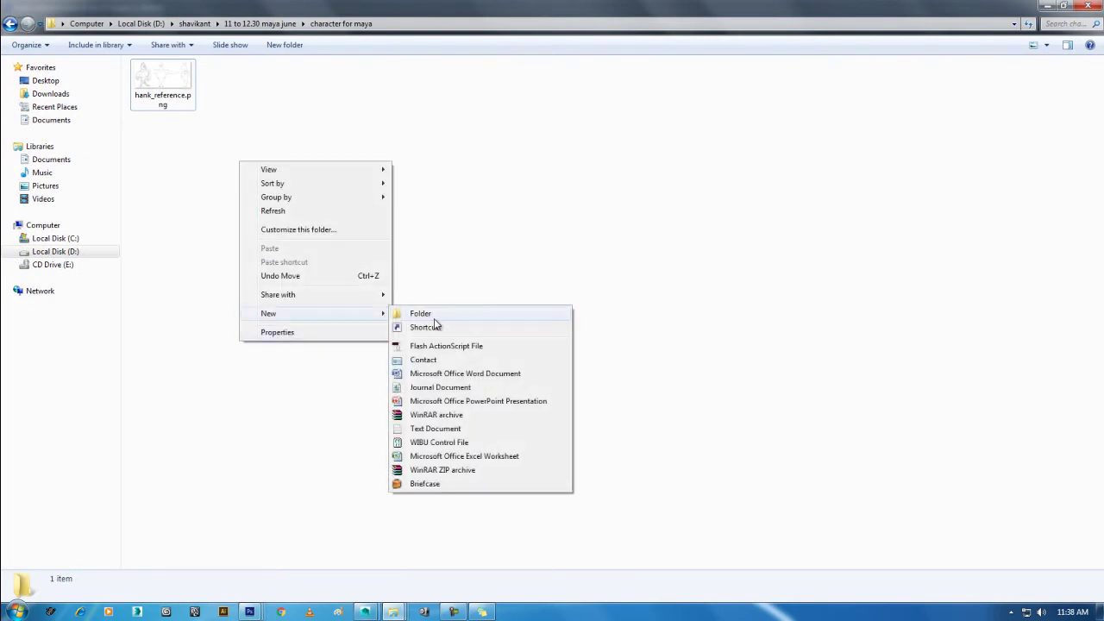
mouse_move(278, 313)
click(420, 314)
text(hunk)
key(Return)
key(Return)
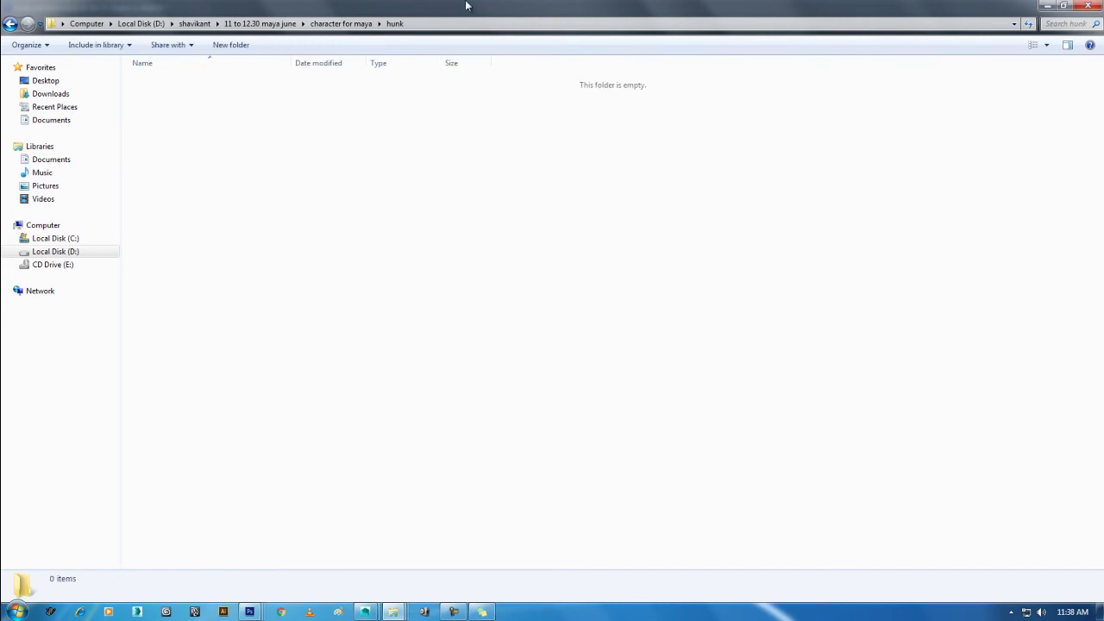
click(428, 23)
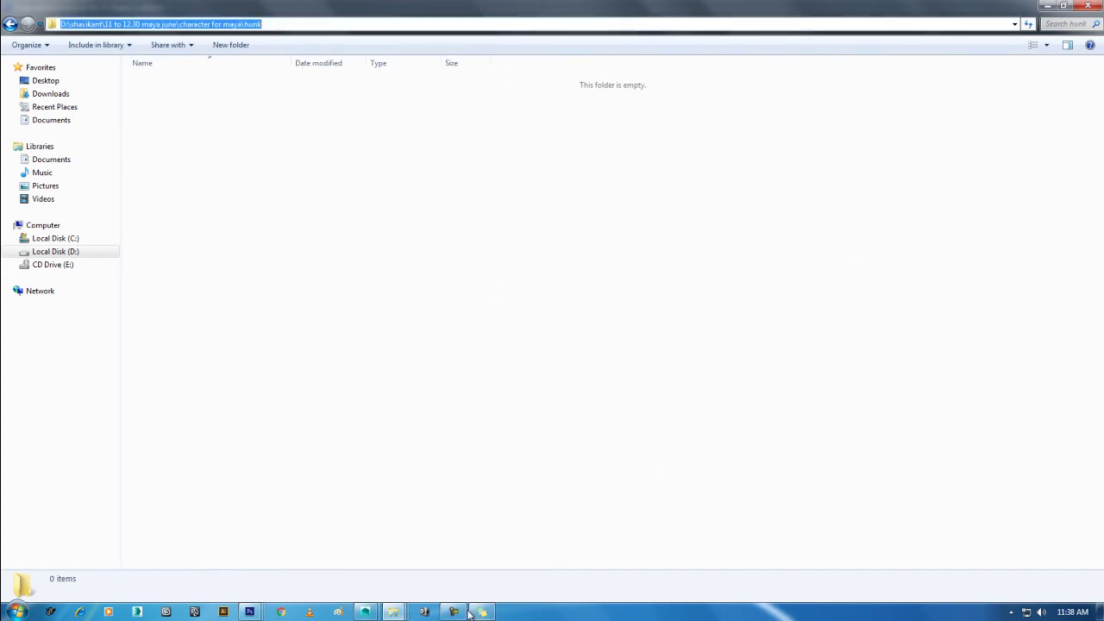
click(249, 612)
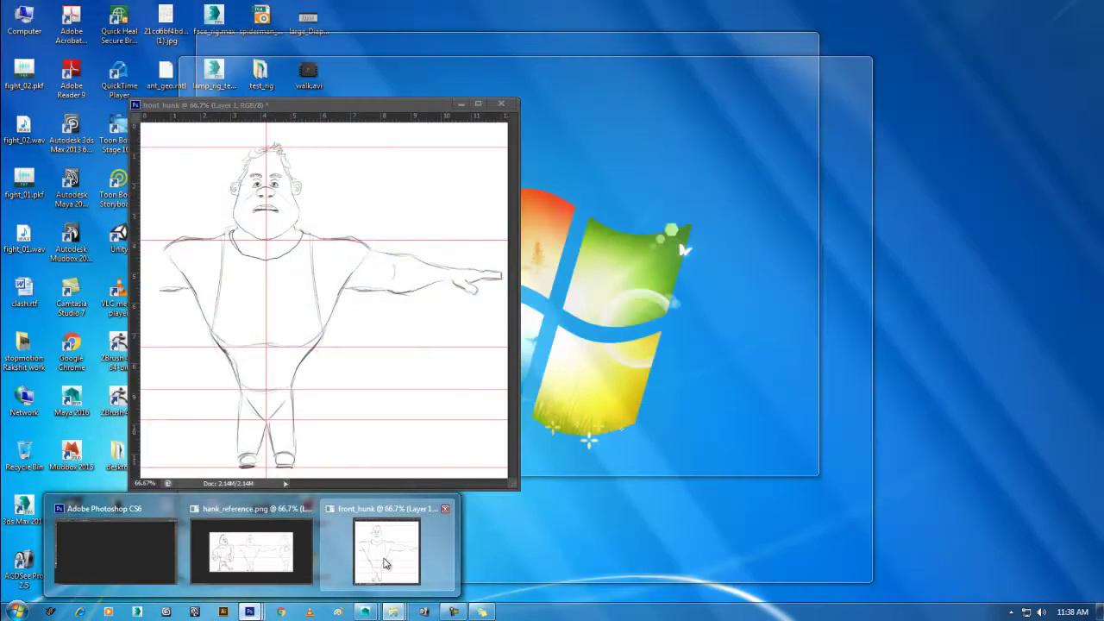
Save front_hunk as a JPEG in the hunk folder, accepting the default JPEG options.
click(384, 552)
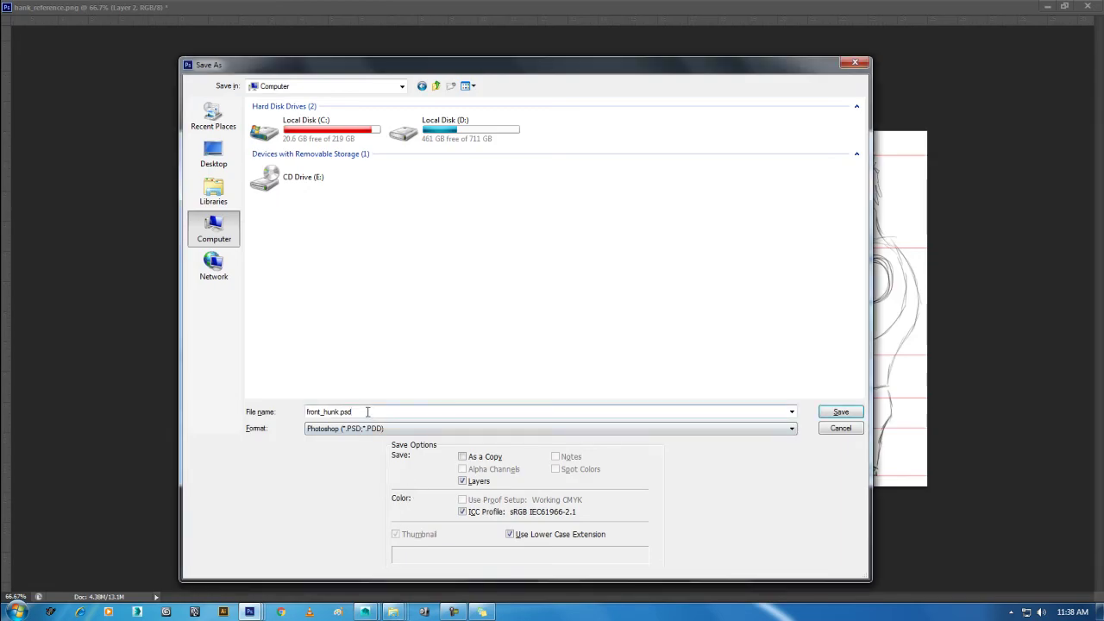
key(ctrl+a)
text(D:\shavikant\11 to 12.30 maya june\character for maya\hunk)
key(Return)
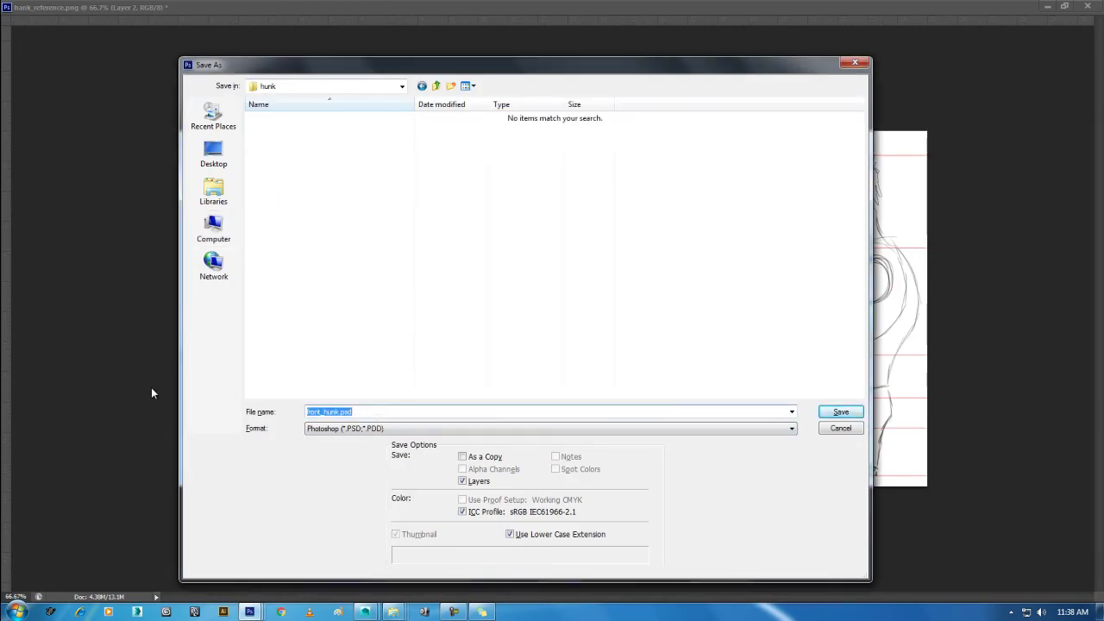
click(473, 428)
key(j)
key(Return)
key(Return)
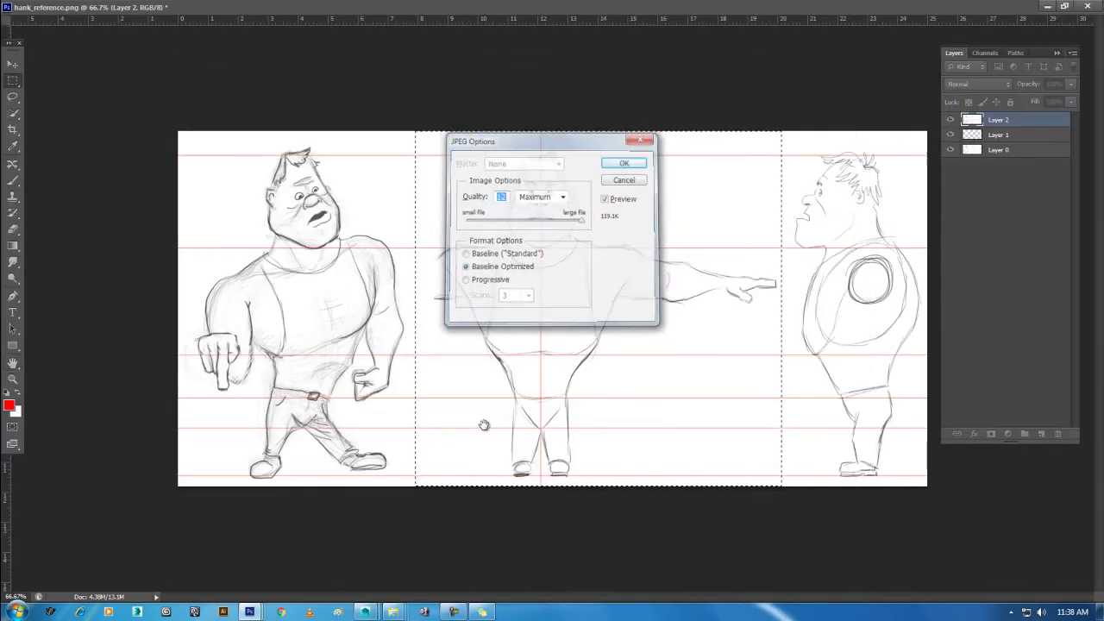
key(Return)
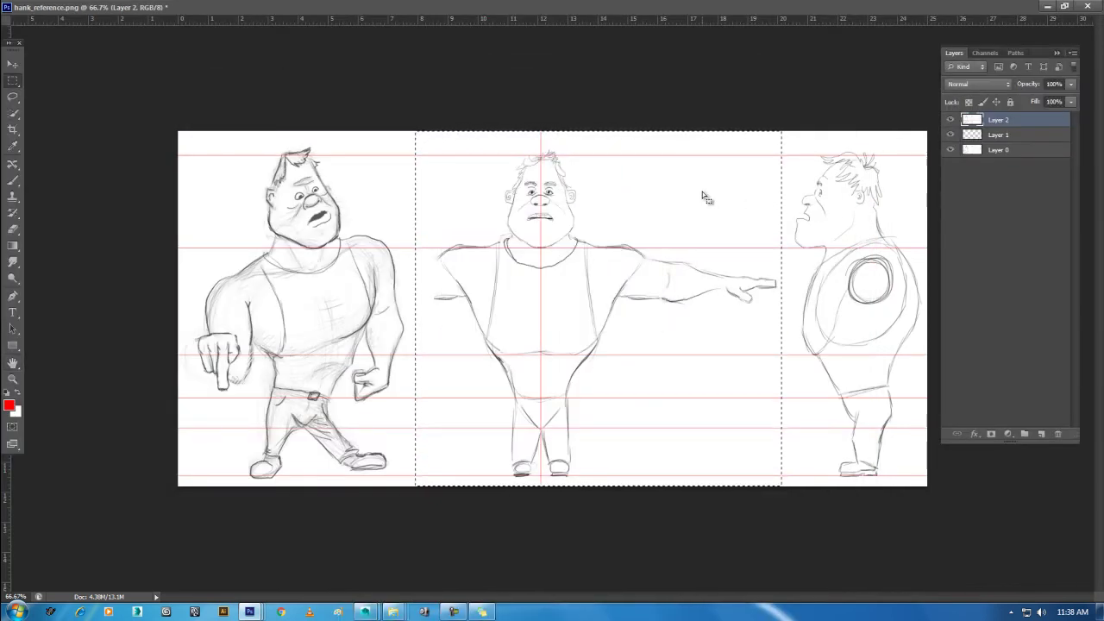
Select the side view up to a guide and paste it into a new document named hunk_side.
drag(7, 475, 778, 493)
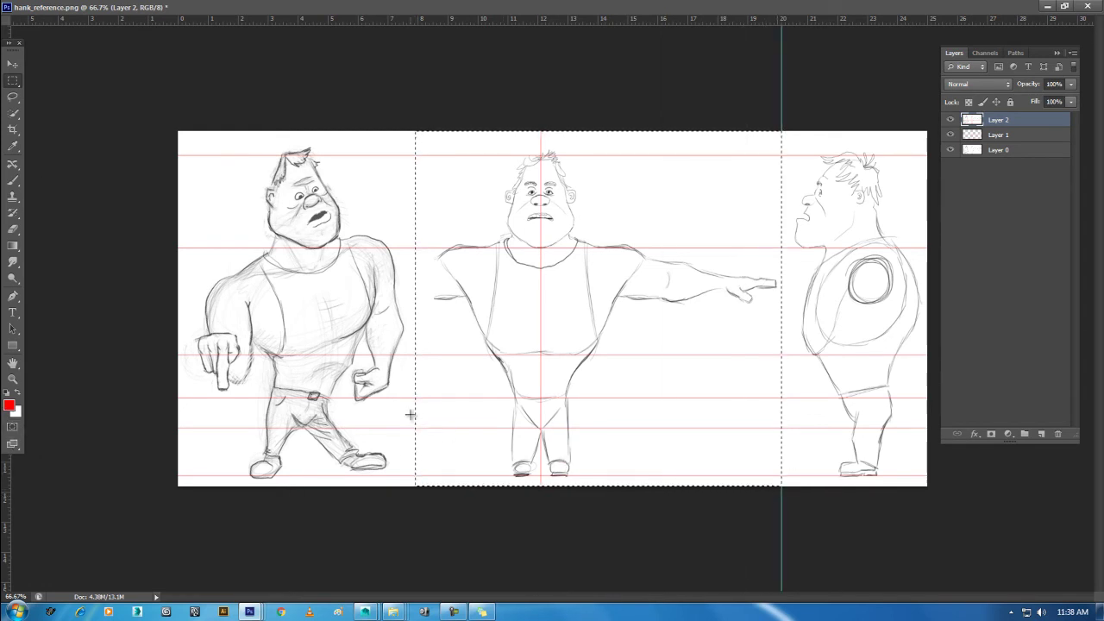
key(ctrl+d)
drag(783, 128, 1005, 587)
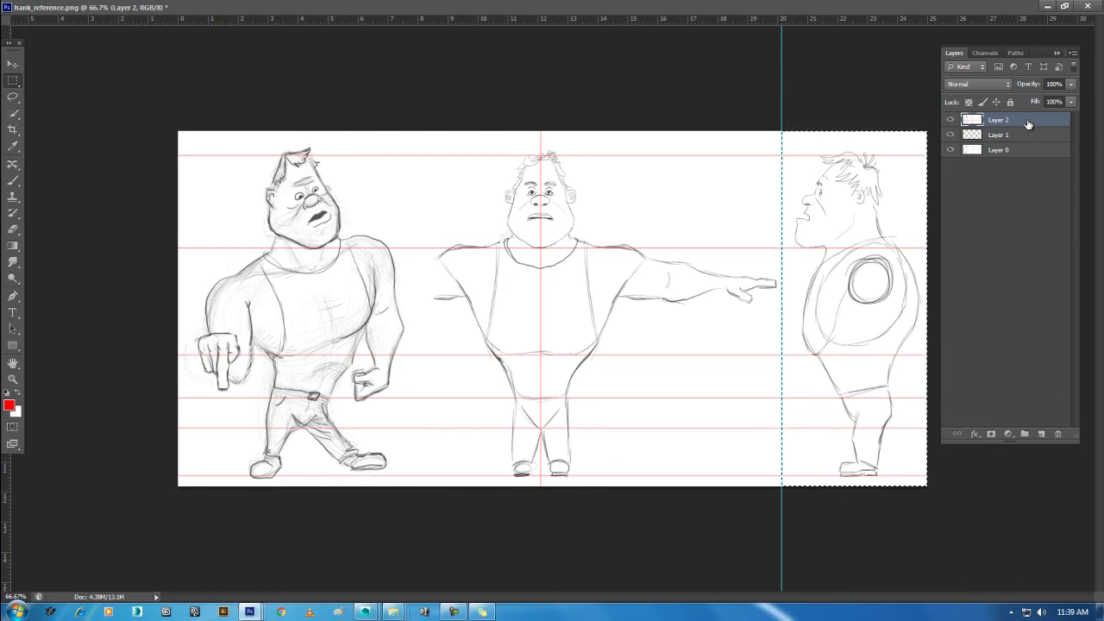
key(ctrl+n)
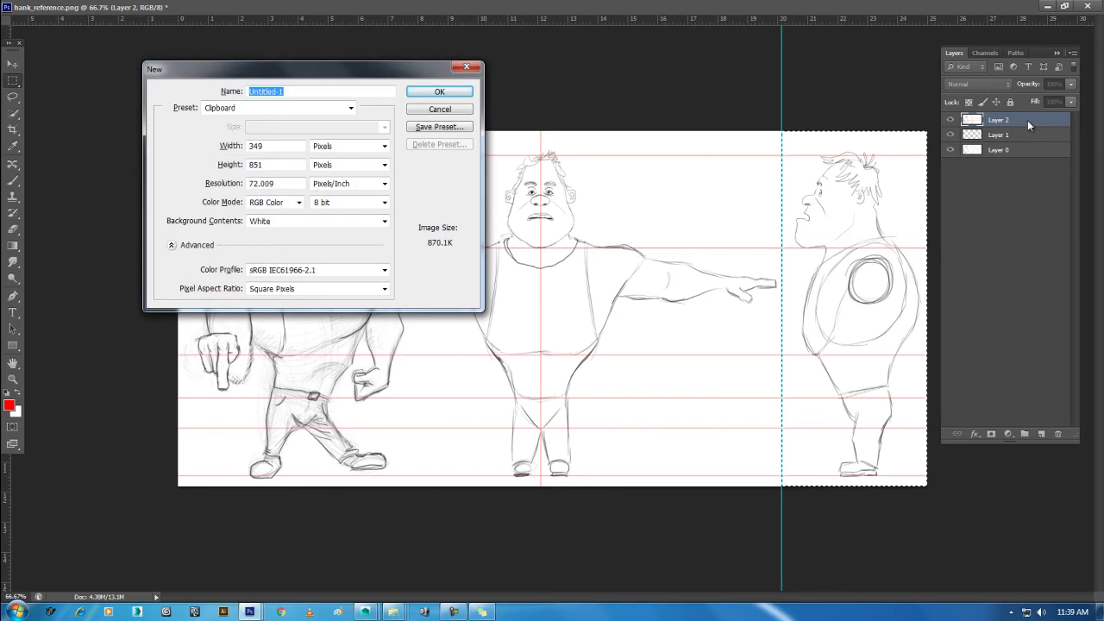
text(hunk_side)
key(Return)
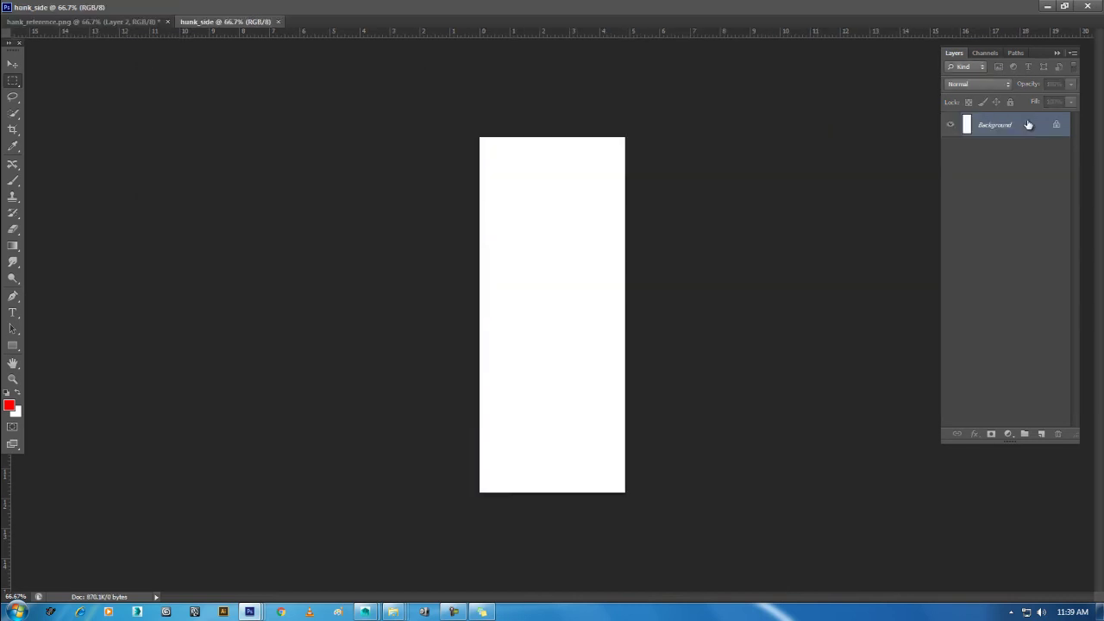
key(ctrl+v)
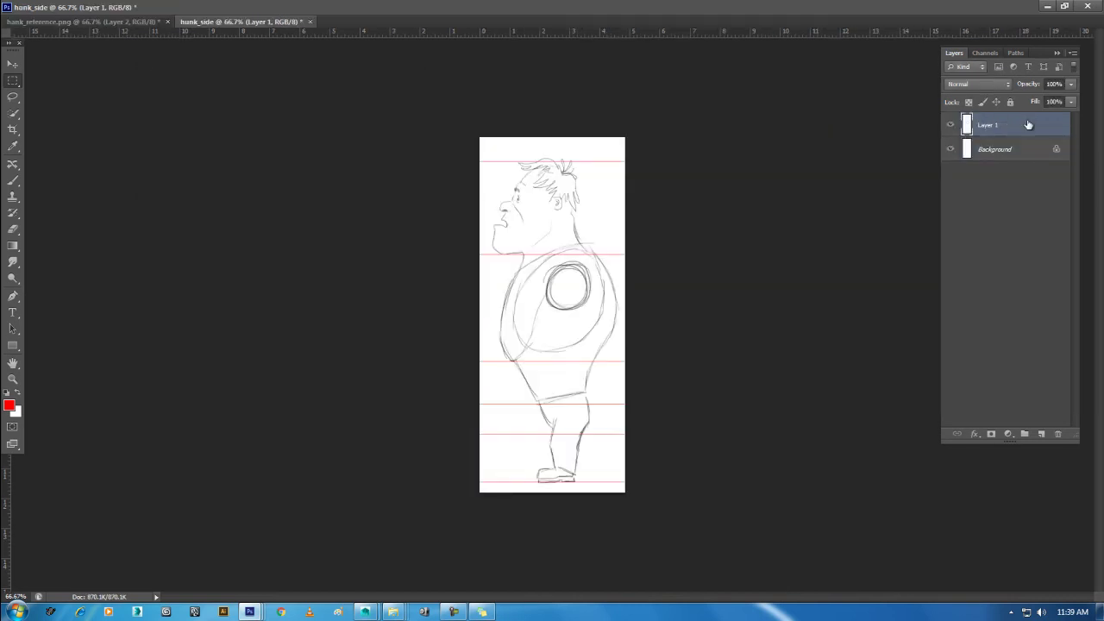
Save hunk_side as hunk_side.jpg in the hunk folder.
key(ctrl+s)
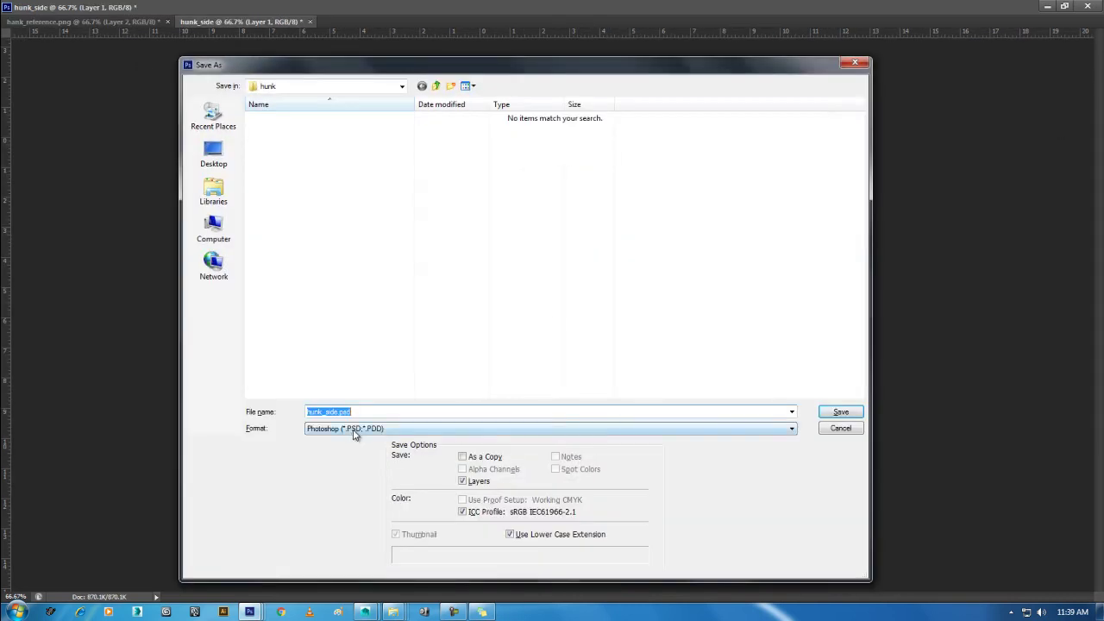
click(354, 428)
key(j)
key(Return)
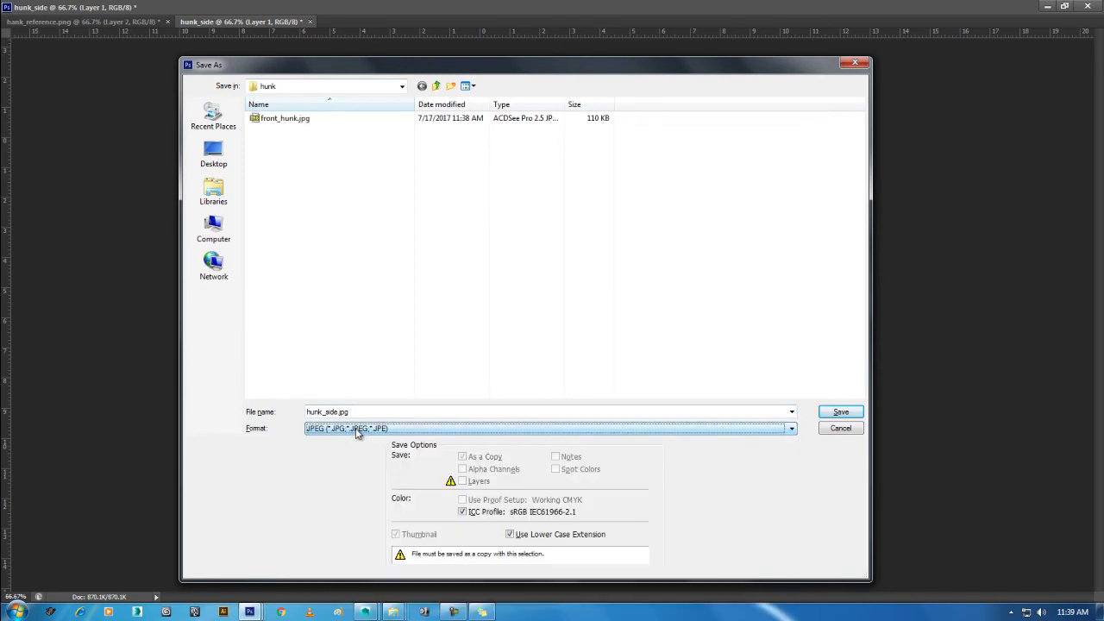
key(Return)
key(Return)
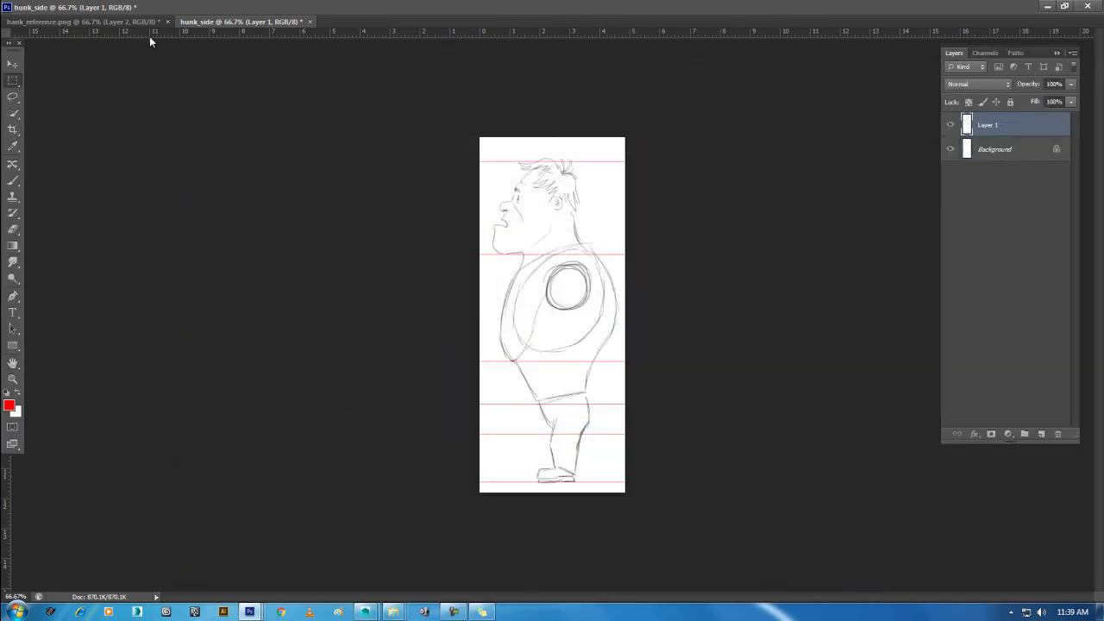
click(125, 21)
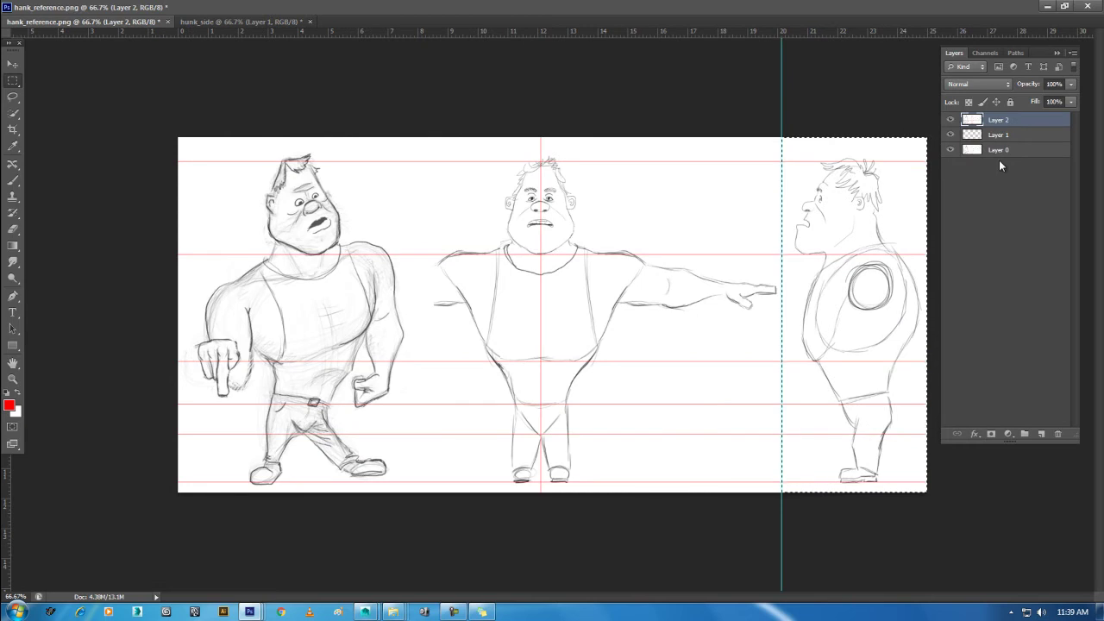
Save hank_reference as a layered PSD in the hunk folder, then bring hunk_side to the front.
key(ctrl+d)
key(ctrl+shift+s)
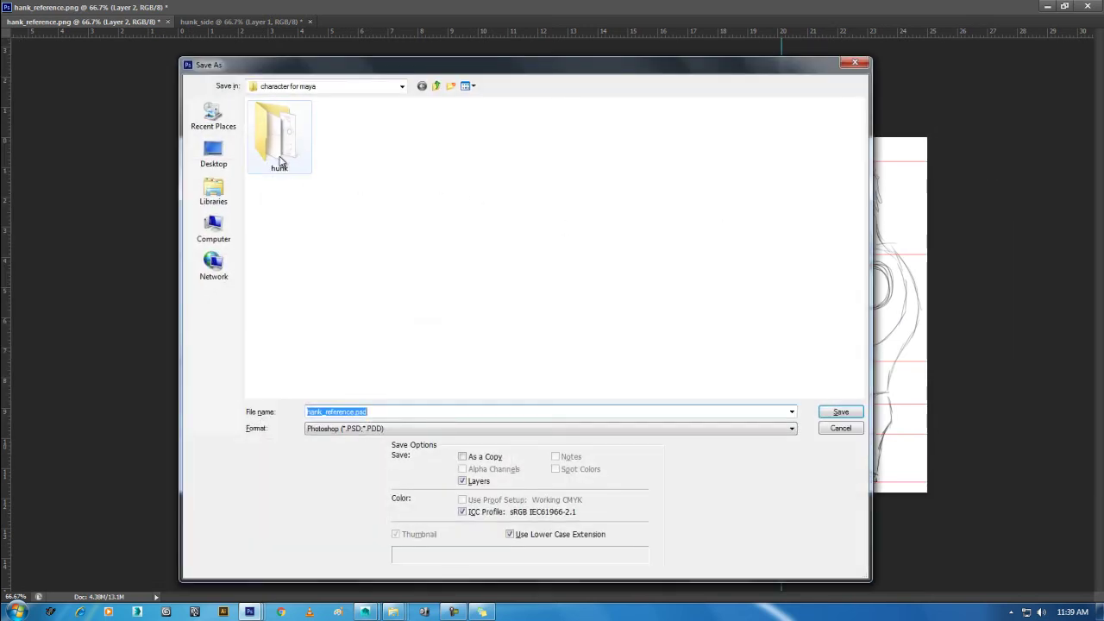
double_click(280, 138)
click(839, 413)
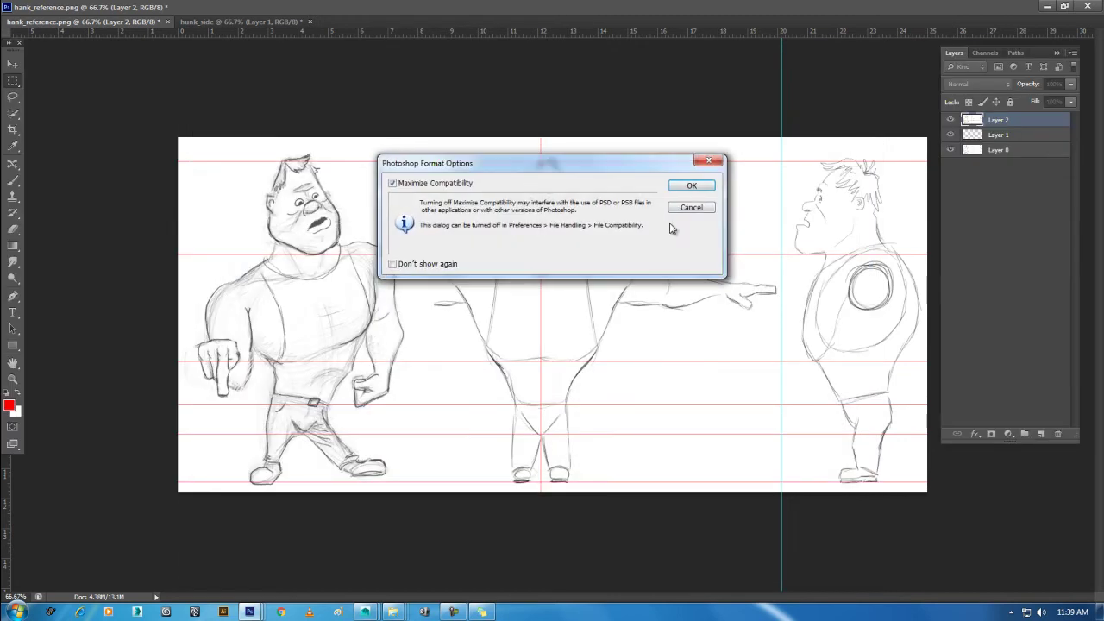
click(691, 185)
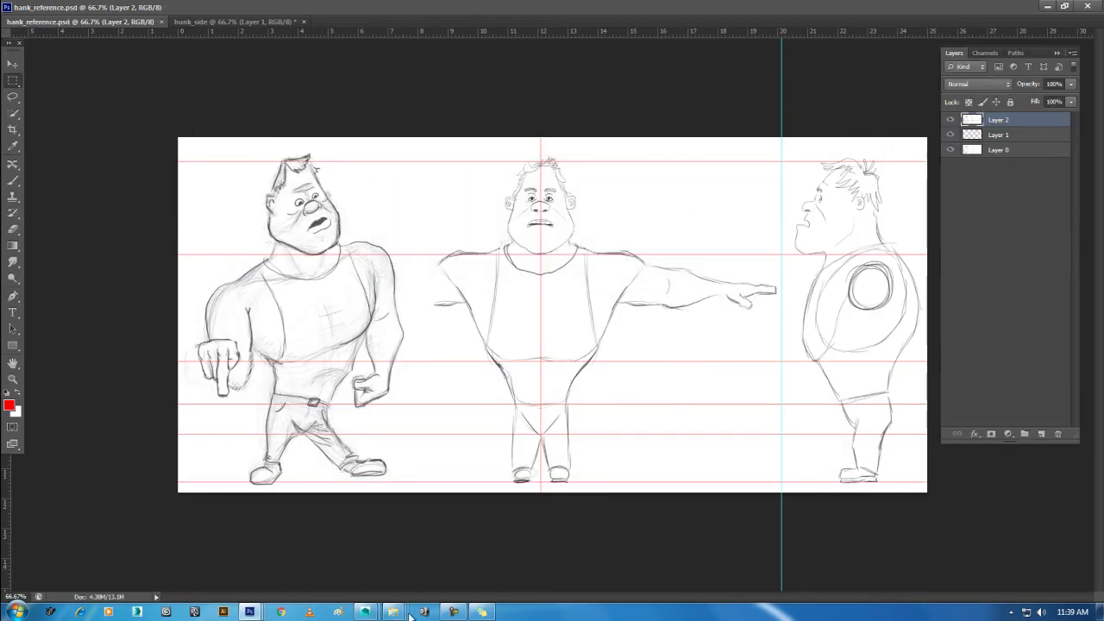
drag(128, 29, 150, 152)
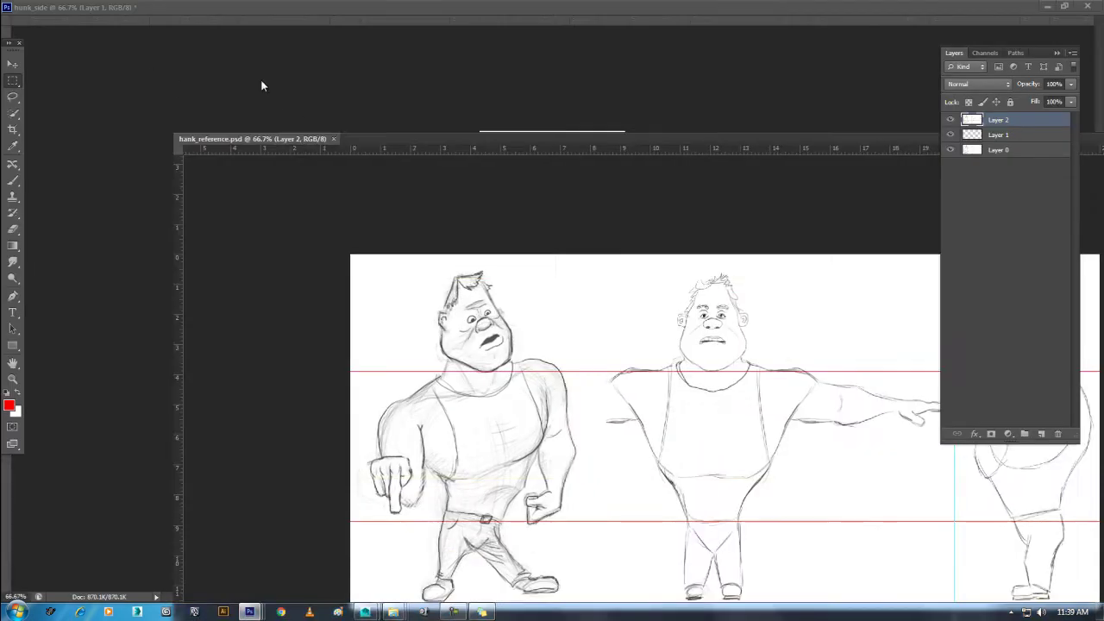
click(110, 155)
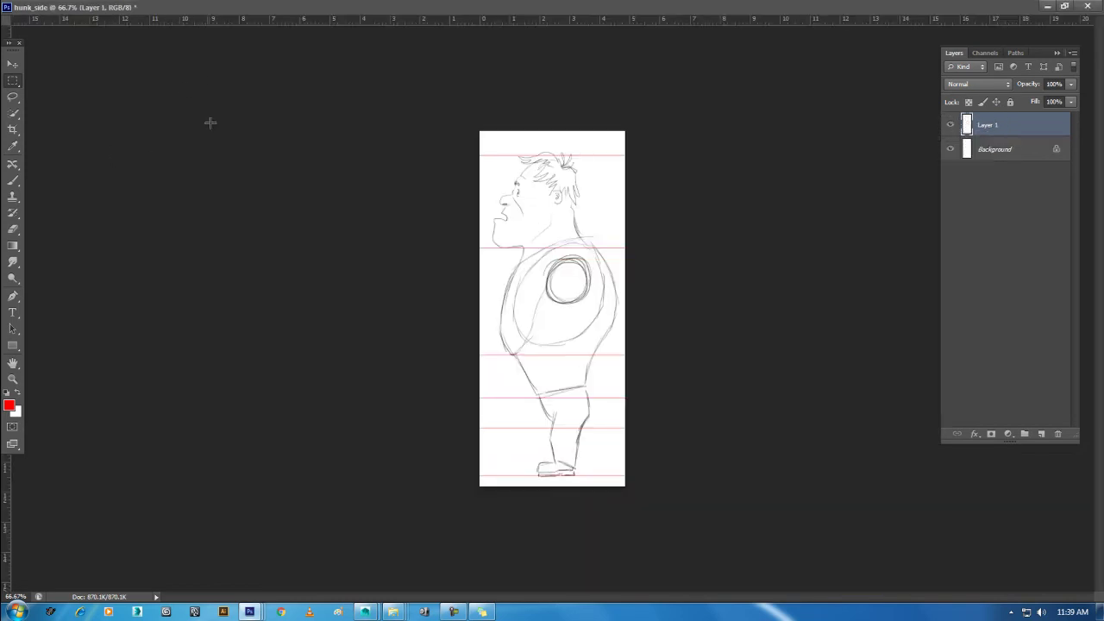
Open front_hunk.jpg and hunk_side.jpg and float each in its own window.
click(1064, 7)
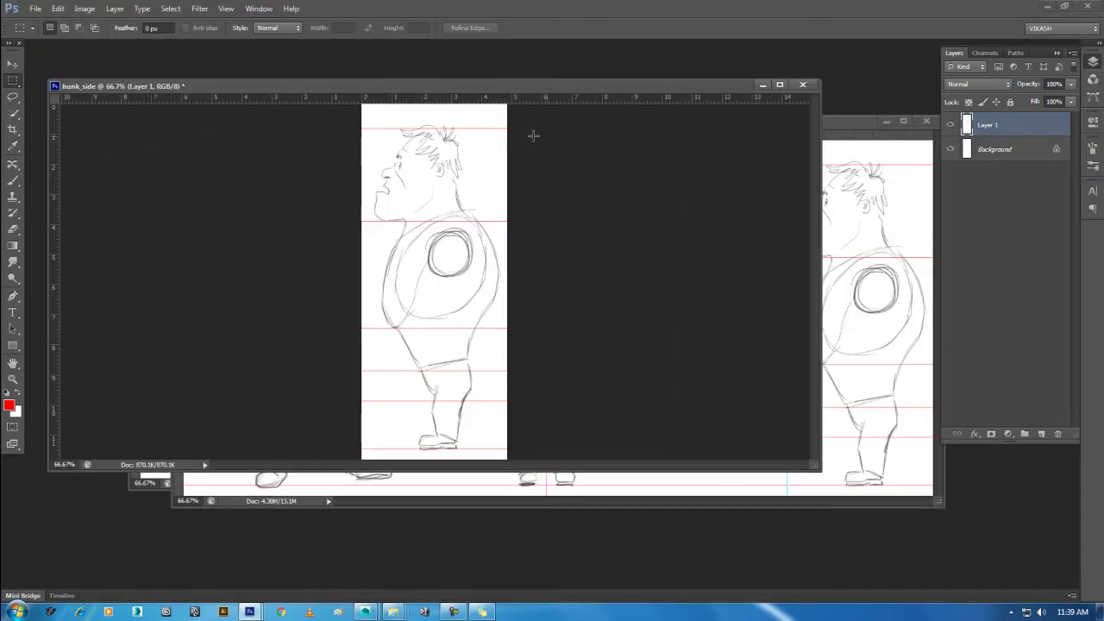
key(ctrl+o)
click(283, 142)
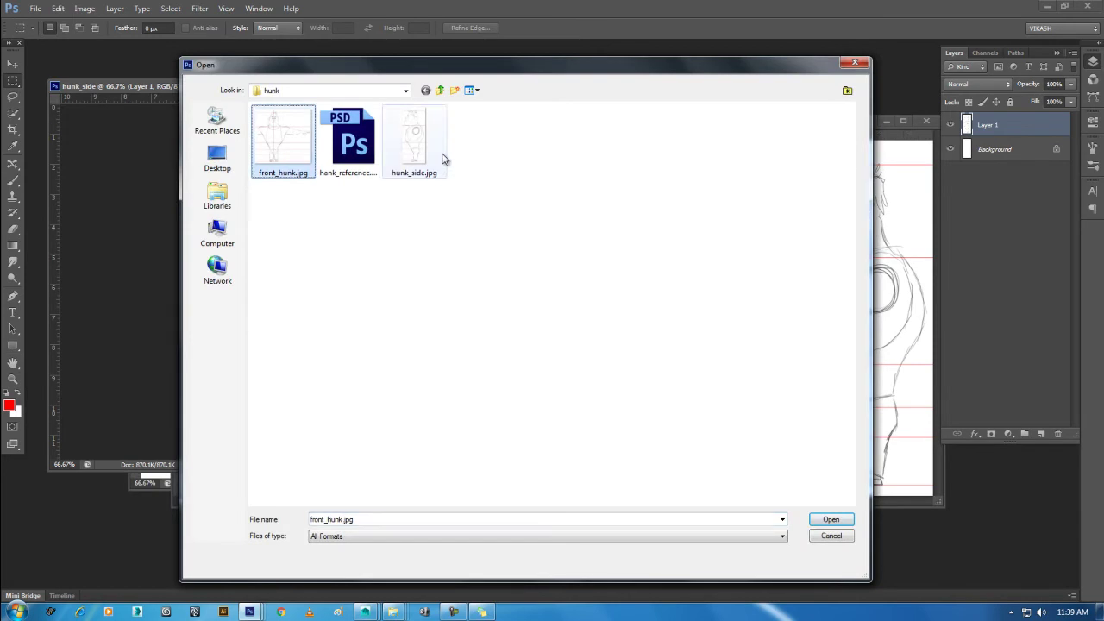
ctrl+click(416, 168)
click(831, 520)
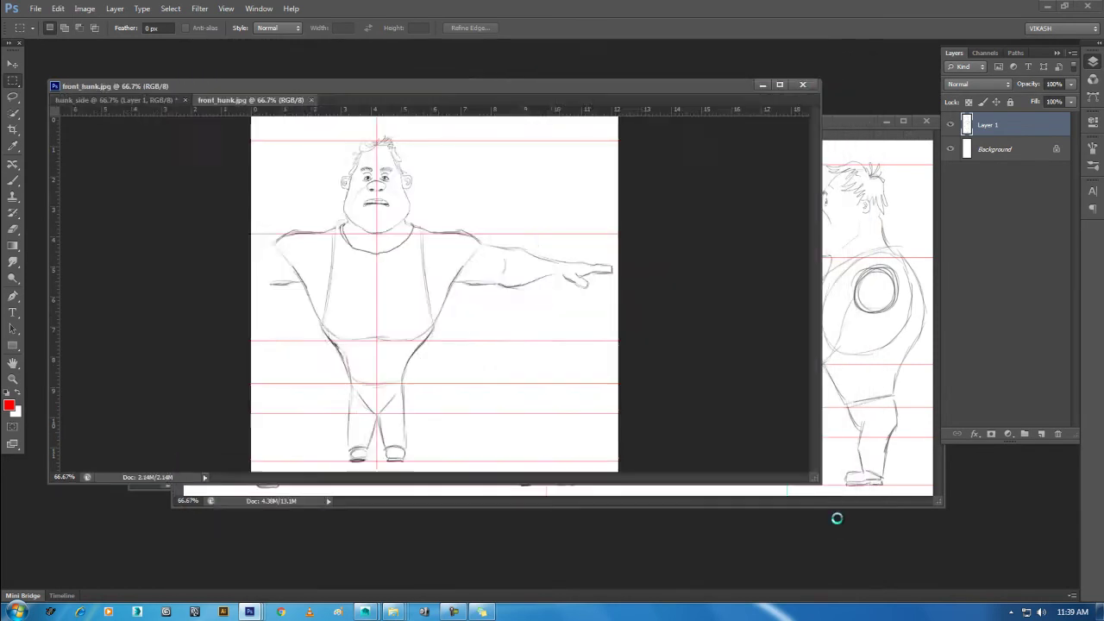
drag(391, 102, 436, 184)
mouse_move(276, 102)
mouse_down()
mouse_move(289, 189)
mouse_move(332, 174)
mouse_up()
Show front_hunk's Image Size in centimeters, reading 31.08 wide.
right_click(331, 173)
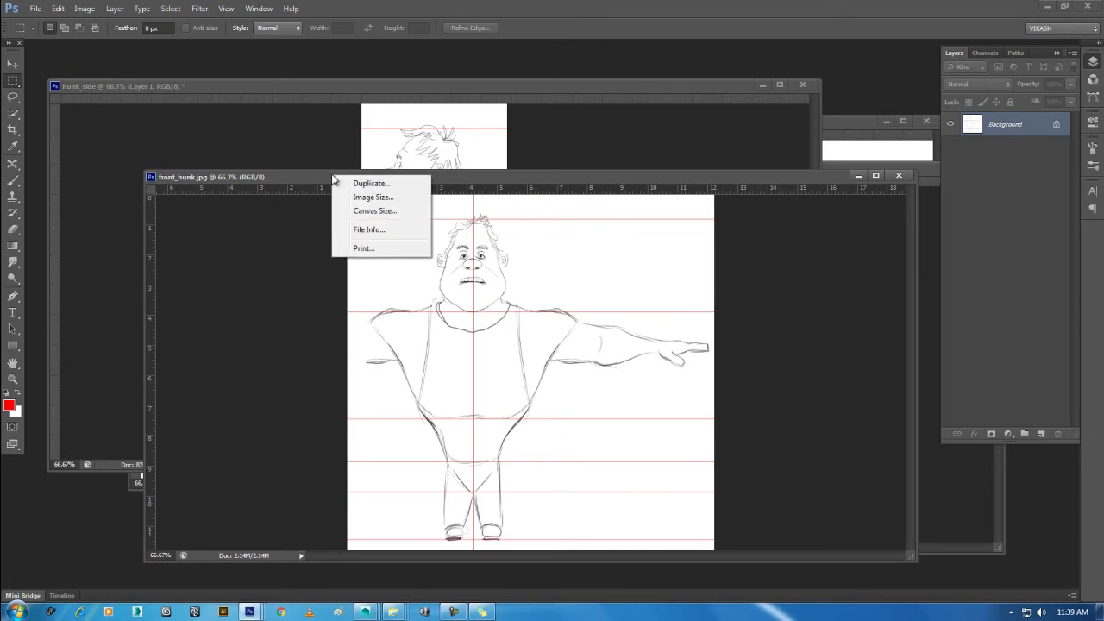
click(386, 198)
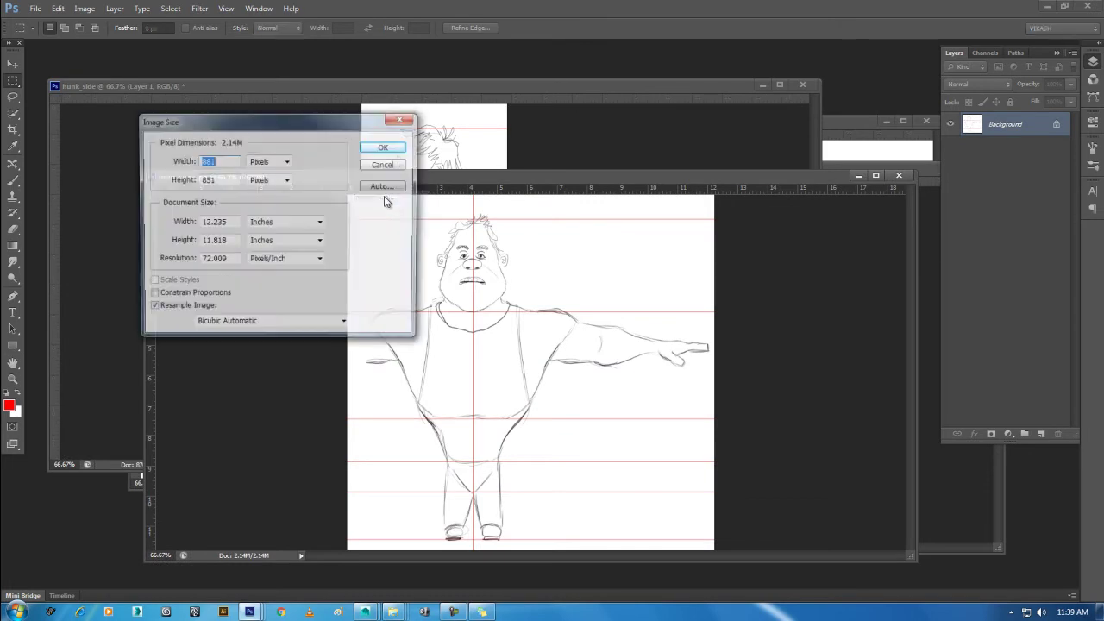
click(281, 164)
click(281, 164)
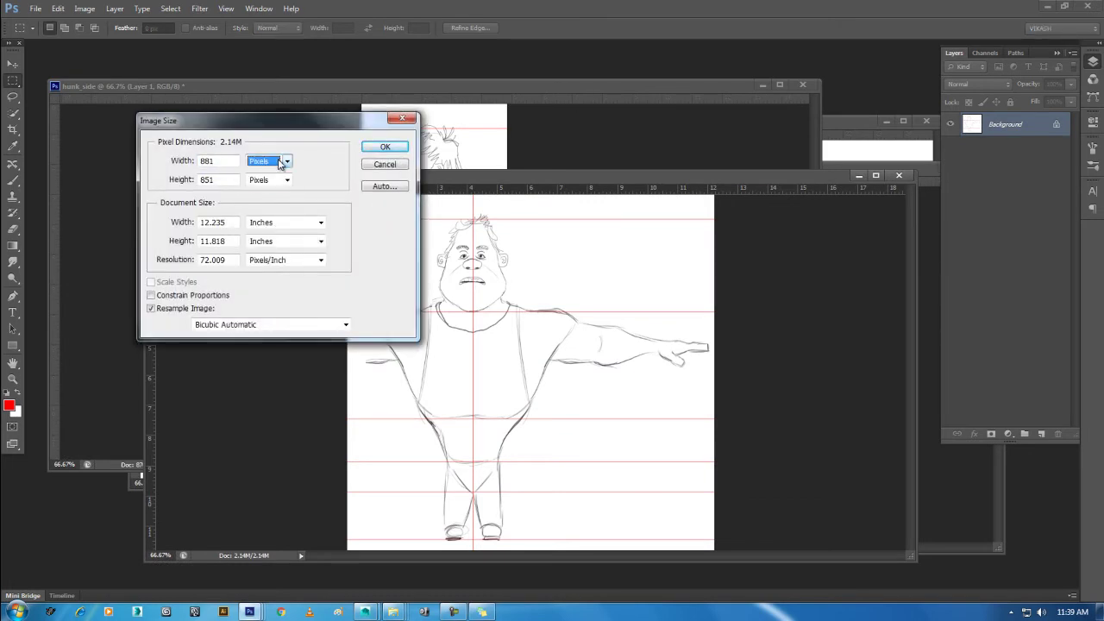
click(307, 226)
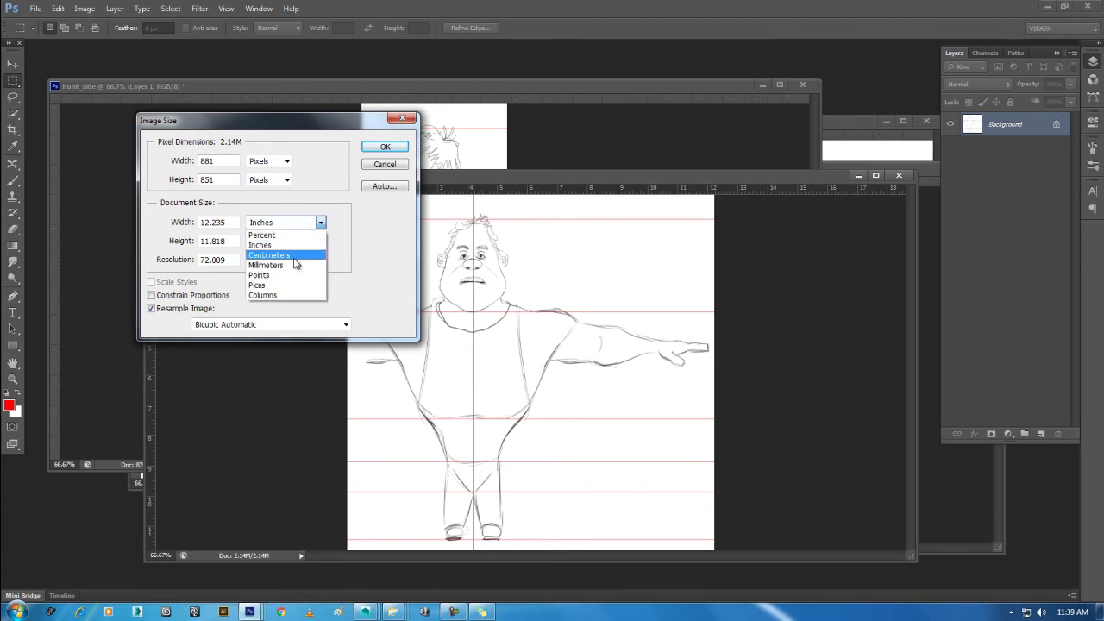
click(295, 255)
drag(231, 223, 169, 217)
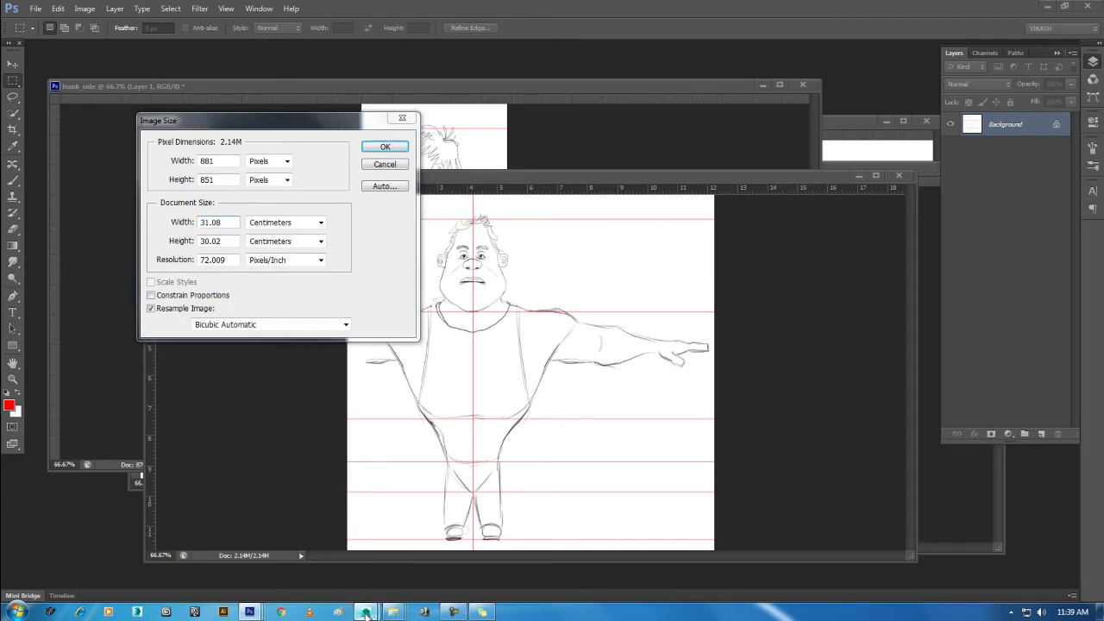
mouse_move(366, 612)
click(433, 569)
Create a polygon plane in the maximized front view and set its Rotate X to 90.
key(space)
key(space)
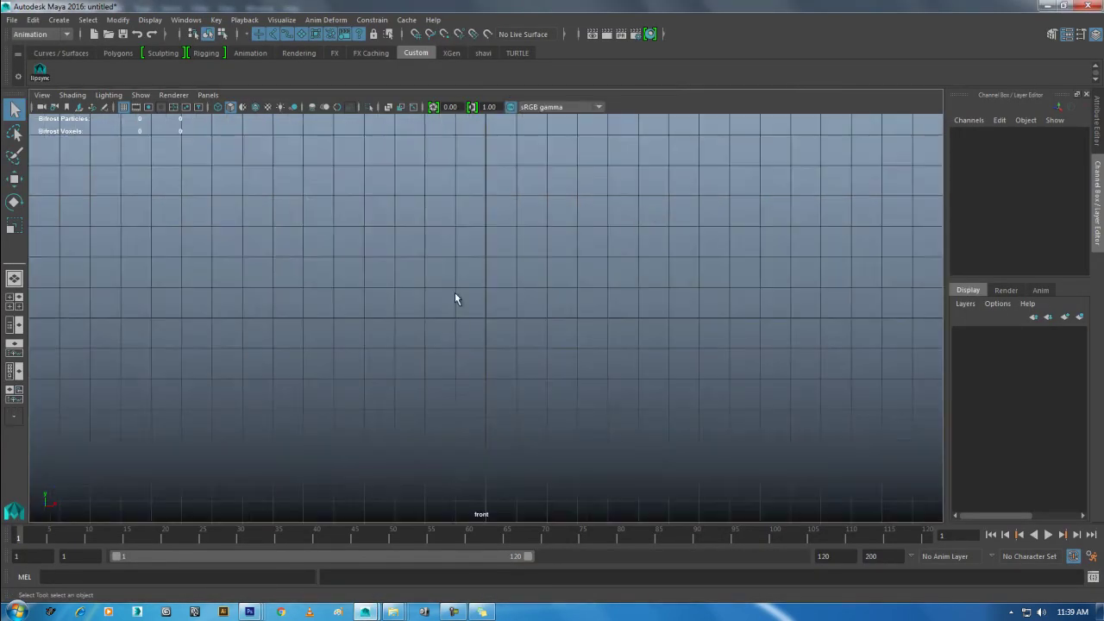
shift+right_drag(492, 243, 435, 227)
key(e)
drag(515, 306, 485, 293)
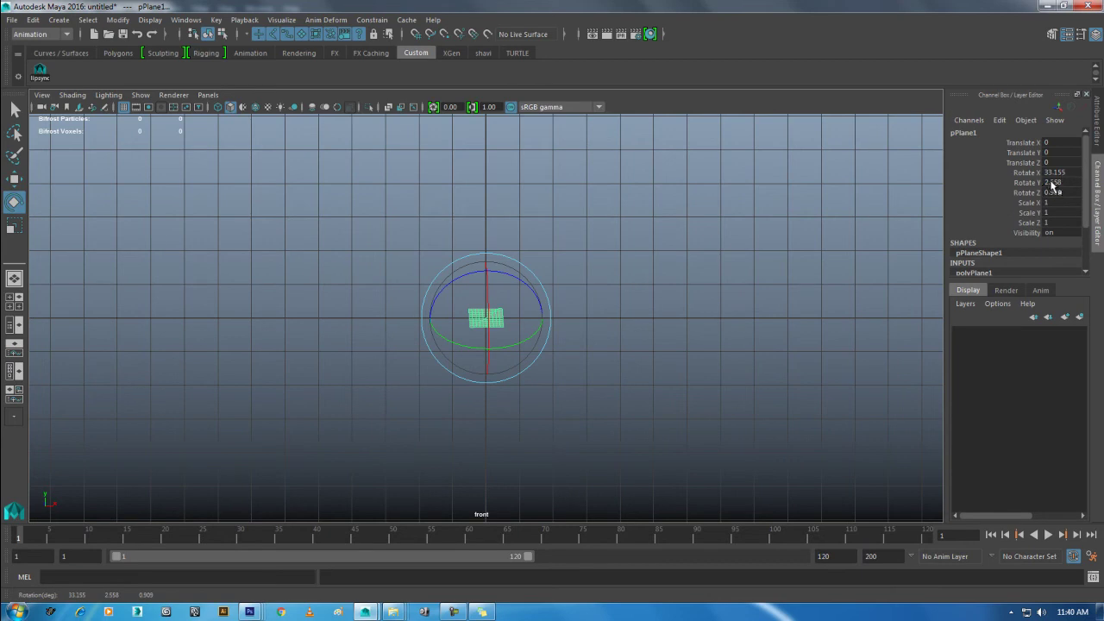
key(ctrl+z)
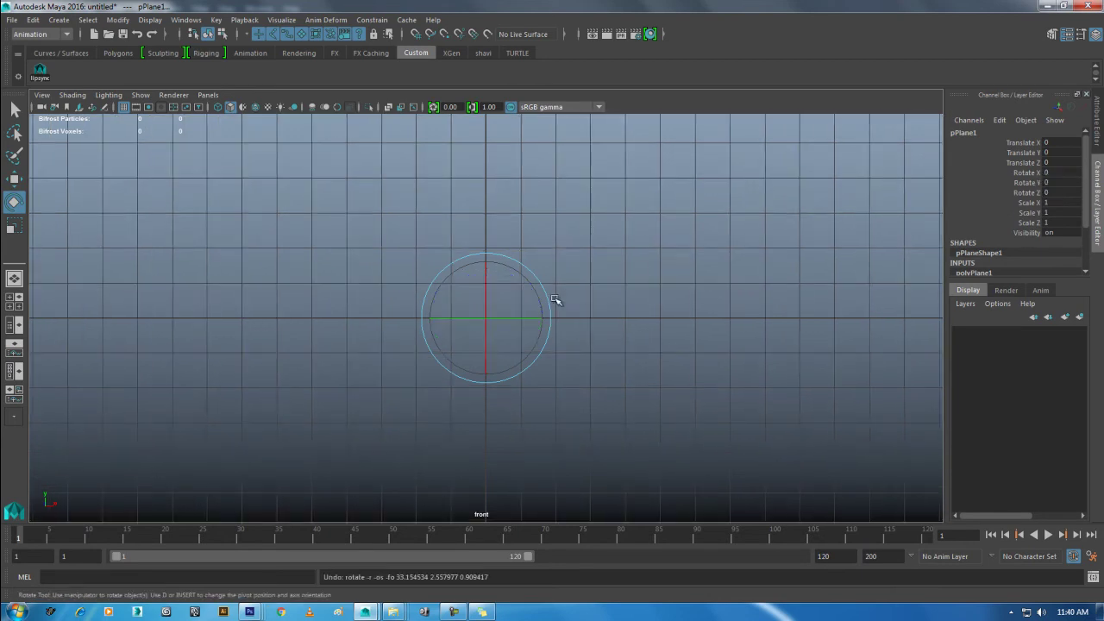
drag(487, 286, 488, 308)
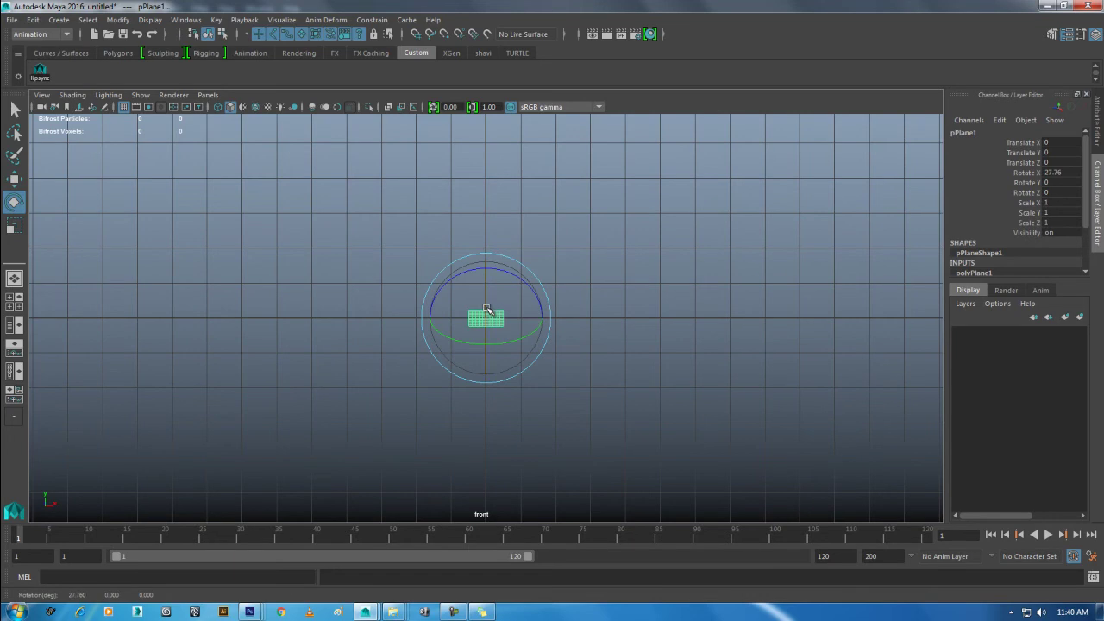
click(1067, 173)
text(90)
key(Return)
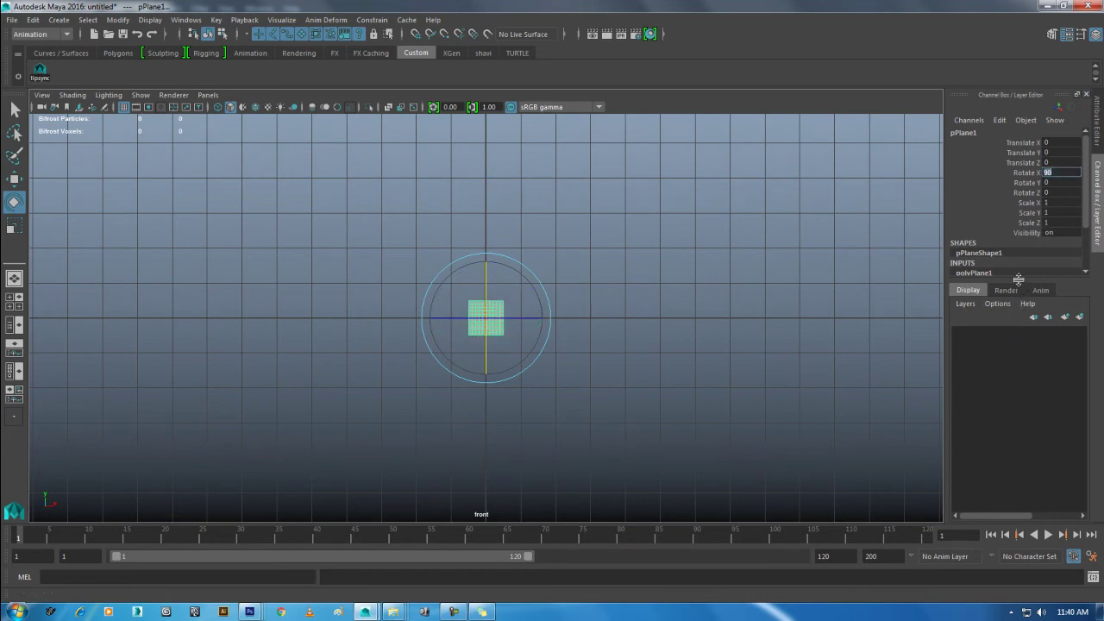
Reduce the plane's width and height subdivisions to 1, a single face.
drag(1022, 281, 1024, 434)
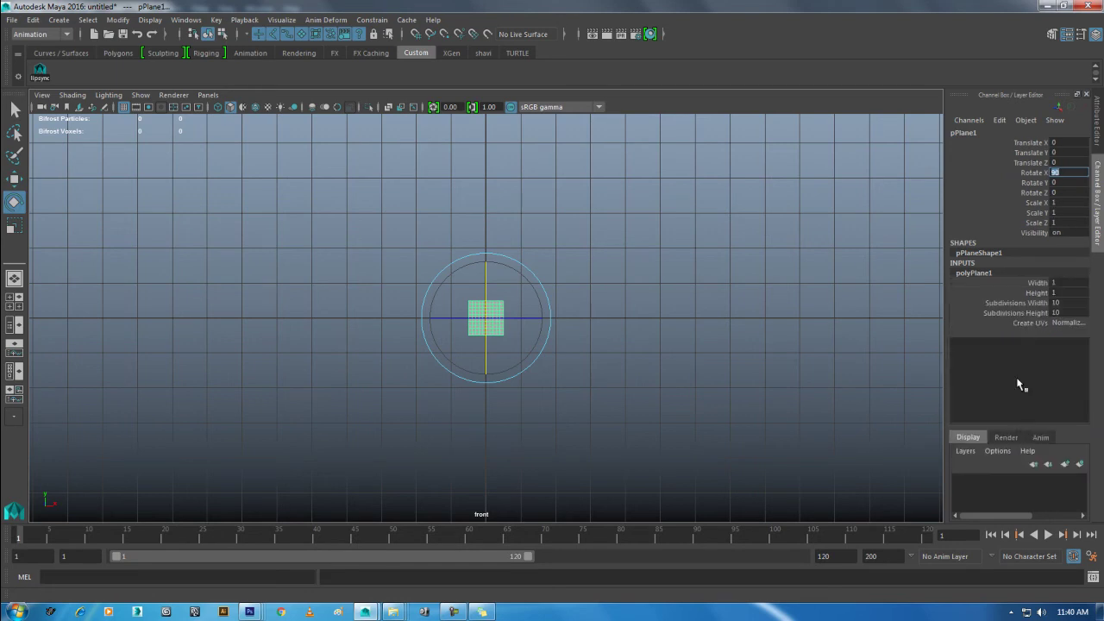
drag(1032, 302, 1015, 319)
middle_drag(795, 306, 625, 313)
scroll(609, 382, up, 2)
scroll(671, 489, up, 2)
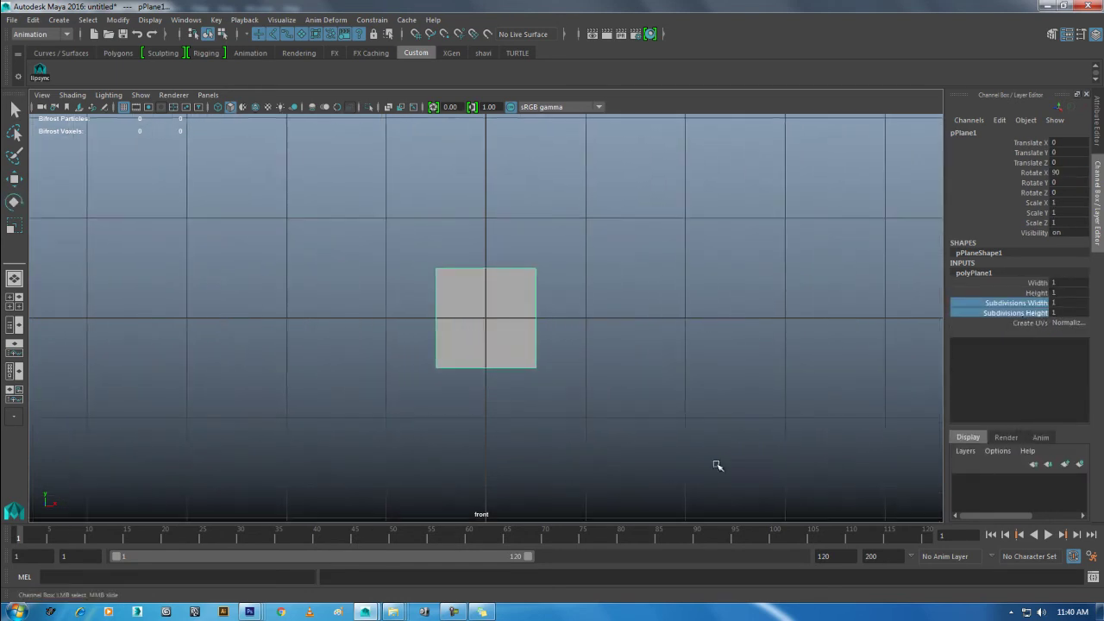
alt+middle_drag(671, 489, 520, 316)
scroll(585, 383, up, 1)
alt+middle_drag(585, 383, 587, 390)
alt+drag(593, 342, 402, 222)
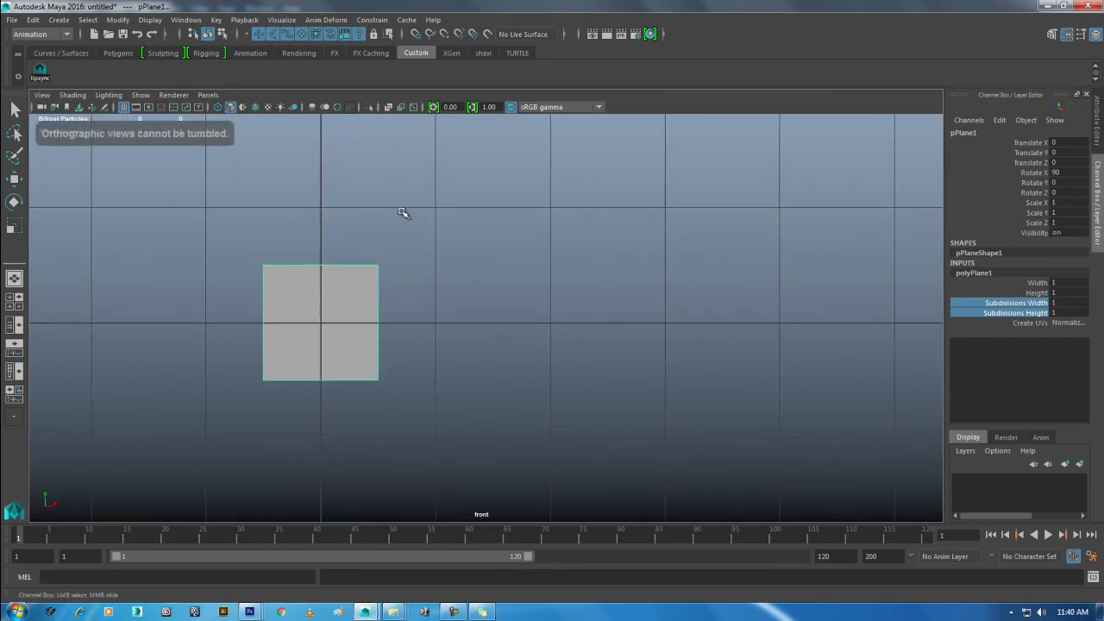
Set the plane's width to 31.08 in its creation attributes.
key(e)
key(w)
click(340, 437)
drag(340, 437, 912, 301)
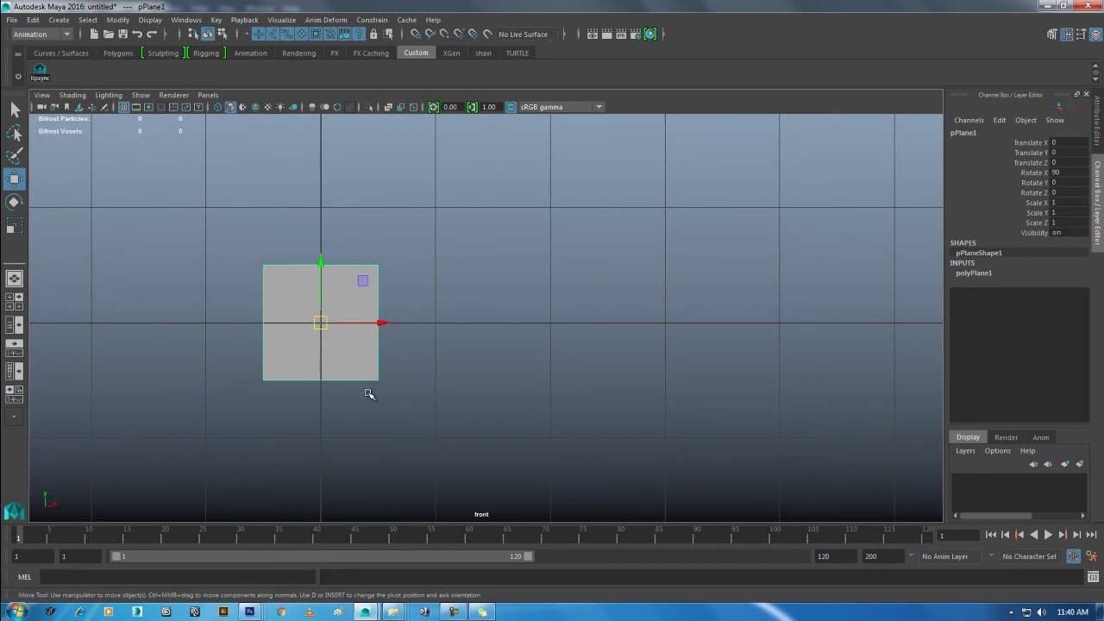
click(983, 274)
double_click(1071, 283)
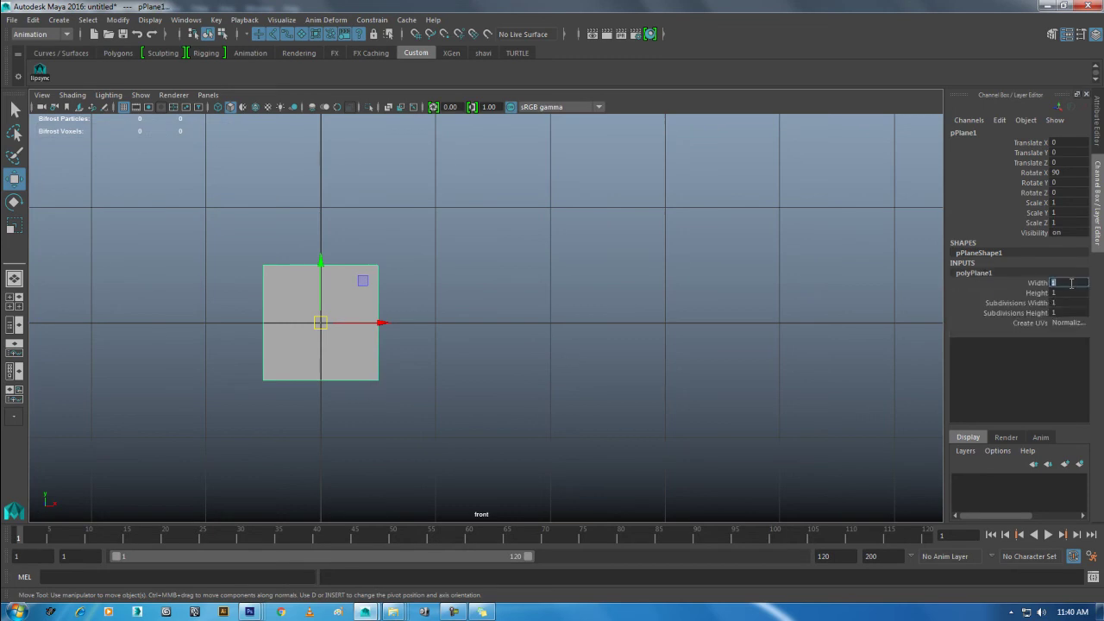
text(31.08)
key(Return)
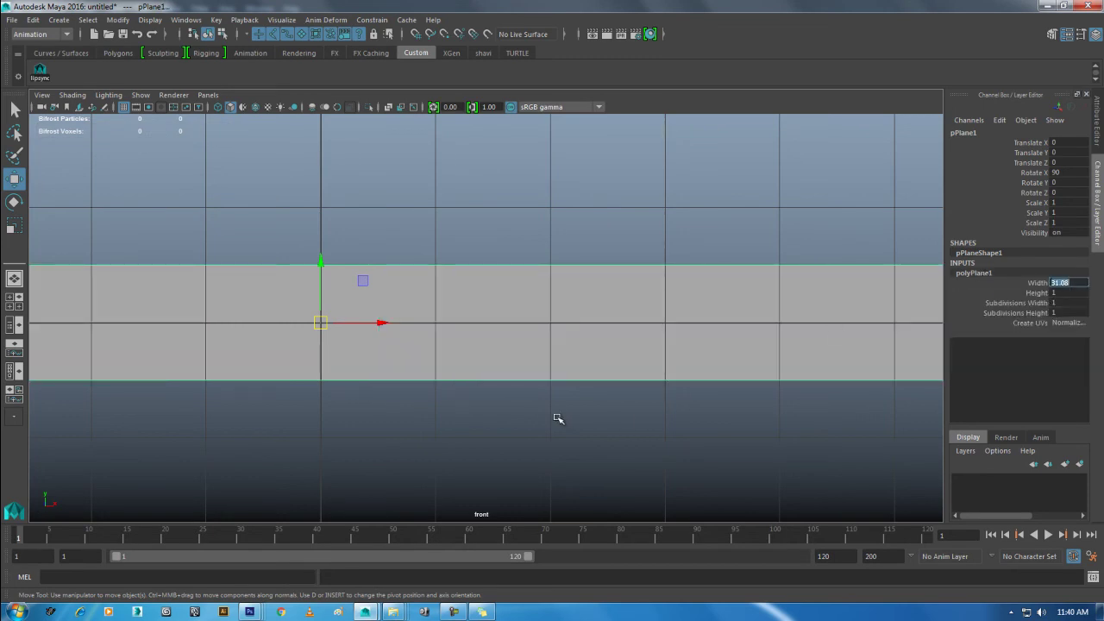
scroll(476, 284, down, 3)
scroll(584, 352, down, 3)
scroll(480, 313, down, 3)
key(alt+Tab)
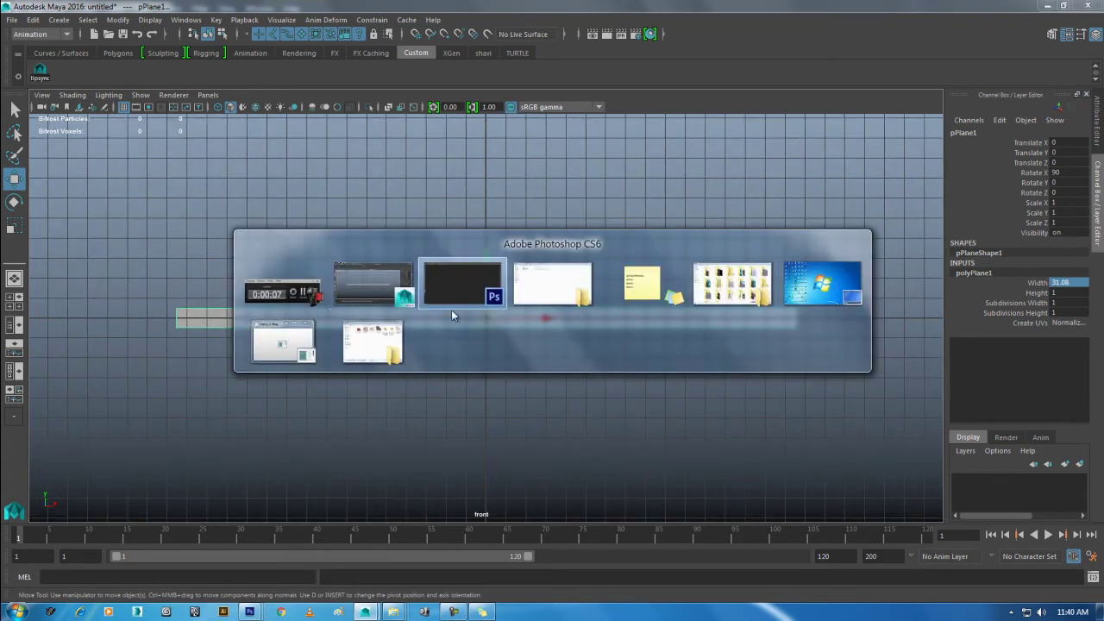
Read front_hunk's 30.02 cm height in Photoshop, then go to the plane's Height field in Maya.
click(455, 302)
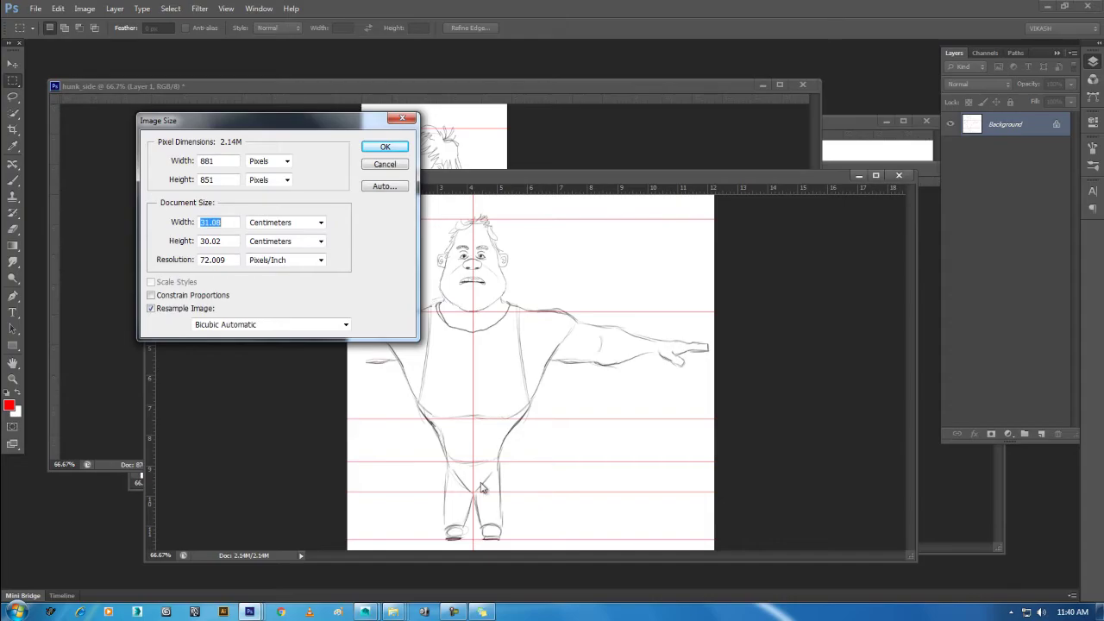
click(456, 612)
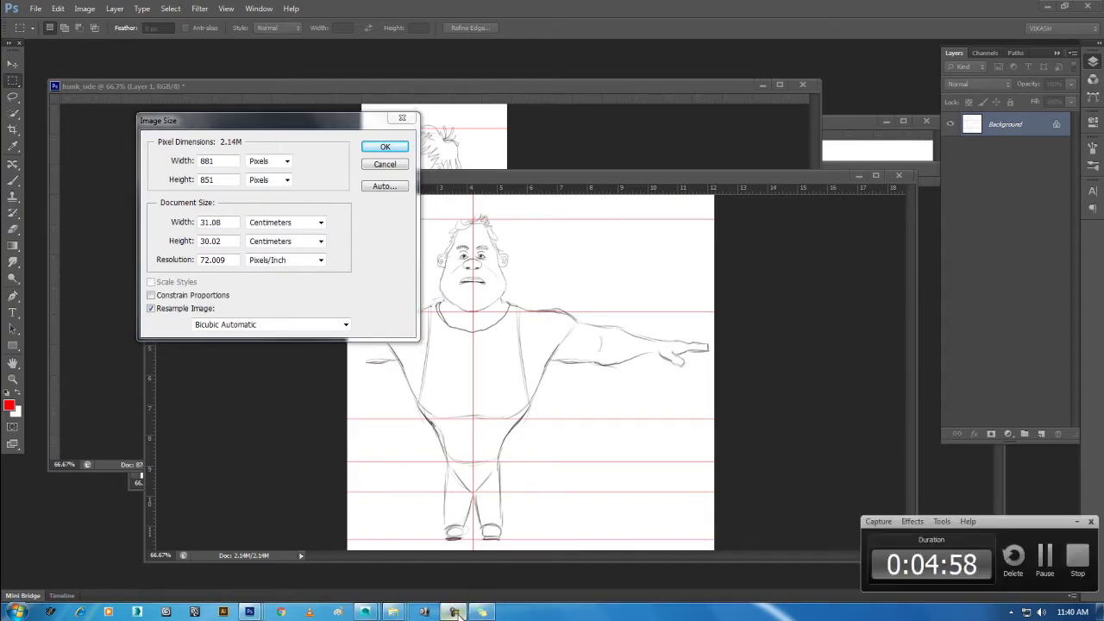
click(456, 612)
key(Tab)
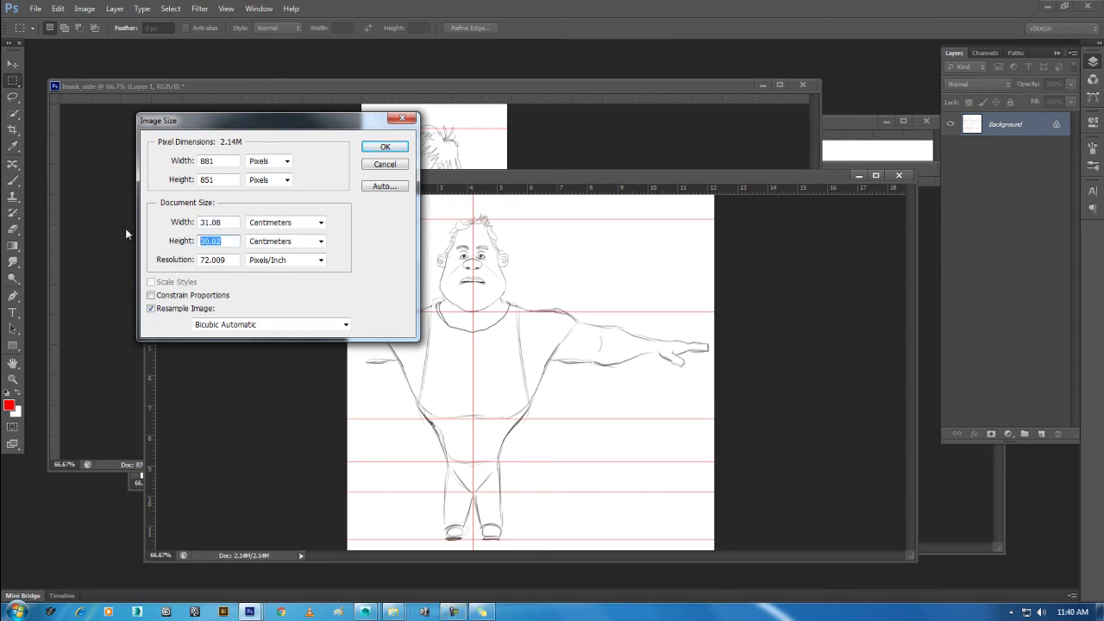
key(alt+Tab)
key(alt+Tab)
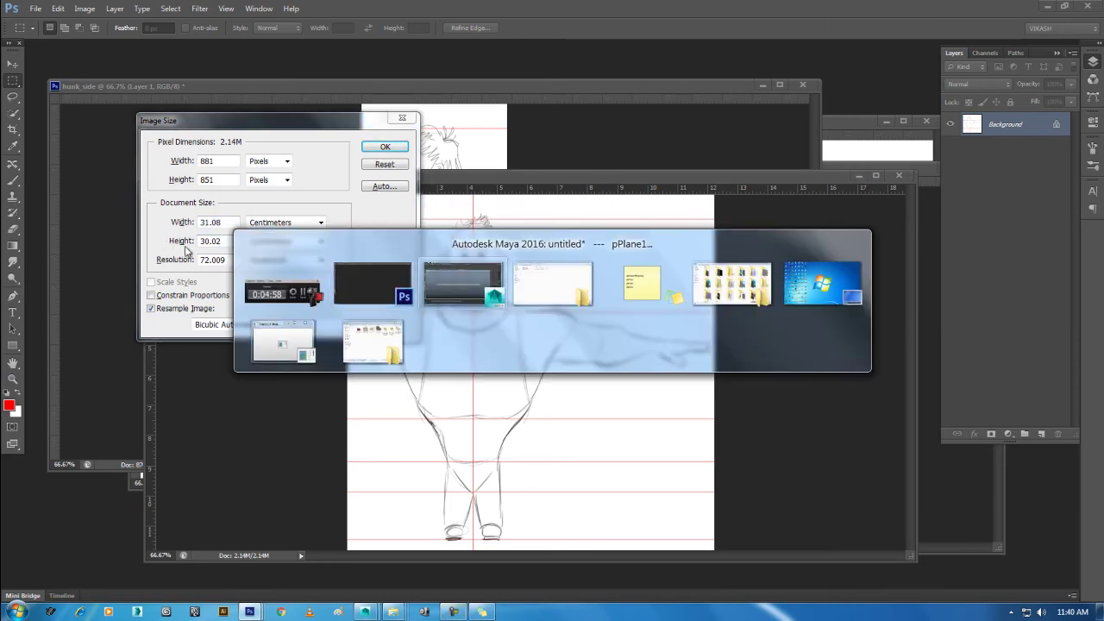
click(1079, 294)
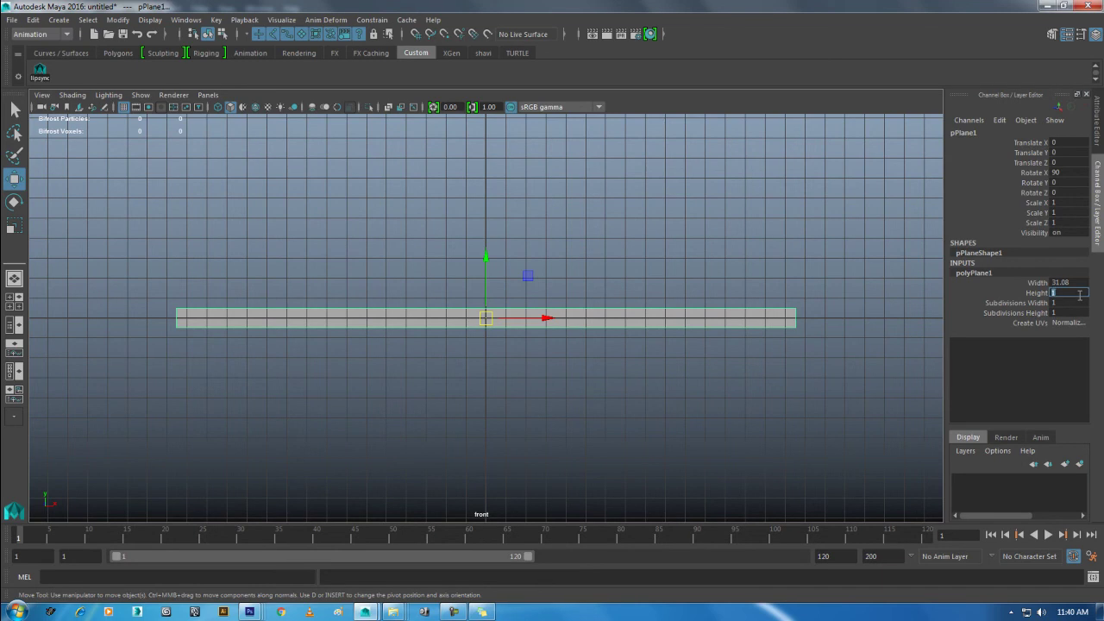
Set the plane's height to 30.02 and reselect it.
key(Return)
scroll(415, 229, down, 2)
scroll(483, 328, down, 1)
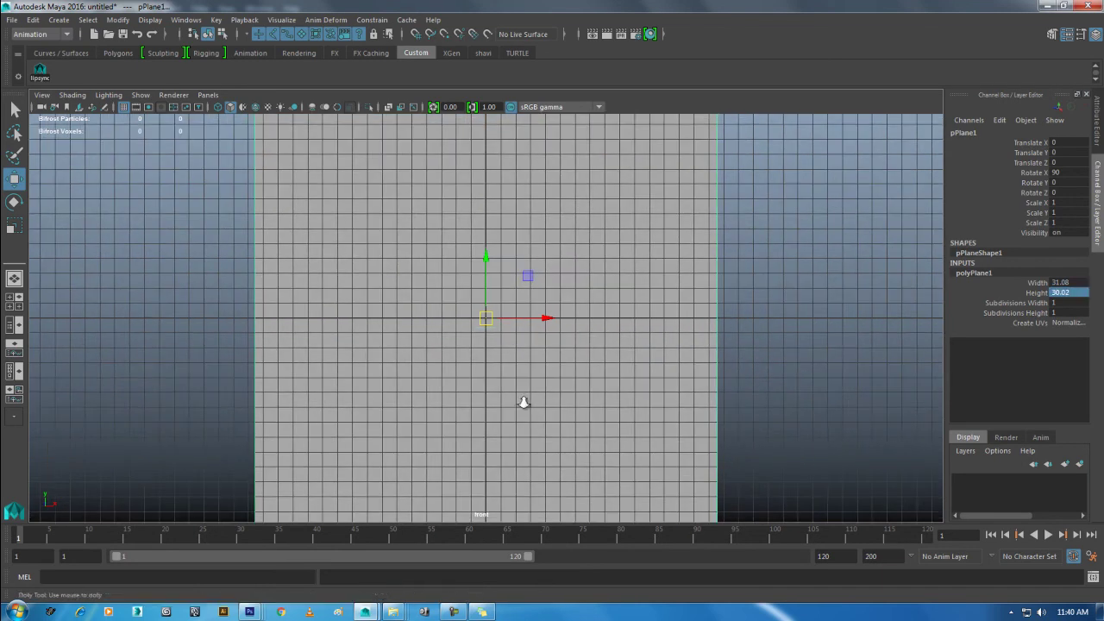
scroll(462, 275, down, 2)
mouse_move(584, 363)
alt+mouse_down()
mouse_move(596, 357)
mouse_move(387, 279)
mouse_move(497, 231)
alt+mouse_up()
click(497, 231)
click(254, 281)
click(387, 224)
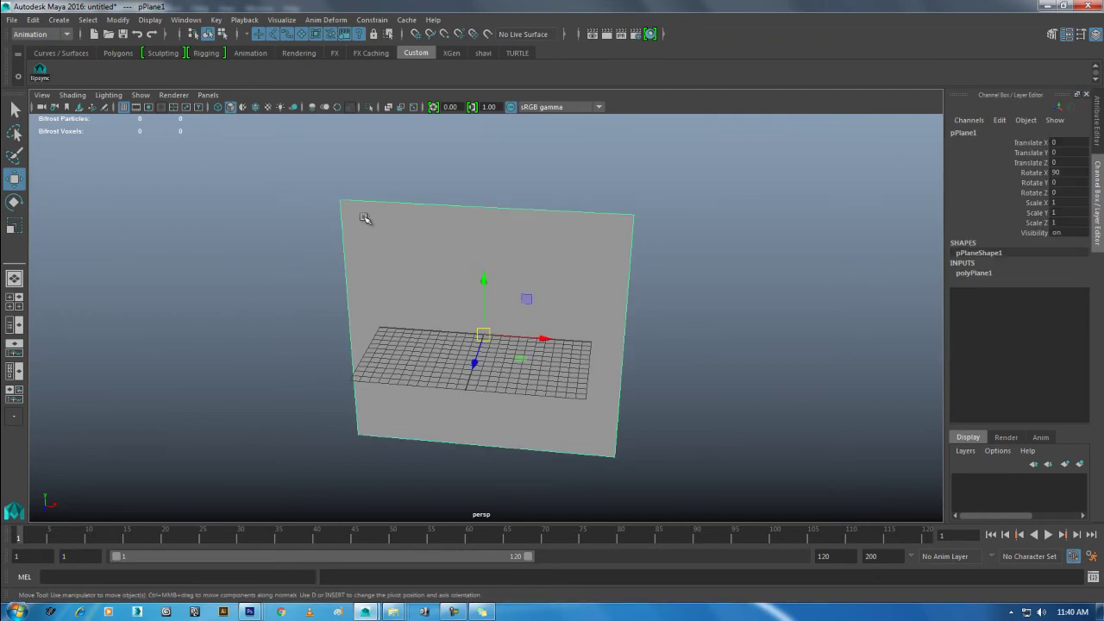
Assign a new Lambert material to the plane and rename it hunk_front.
right_click(364, 218)
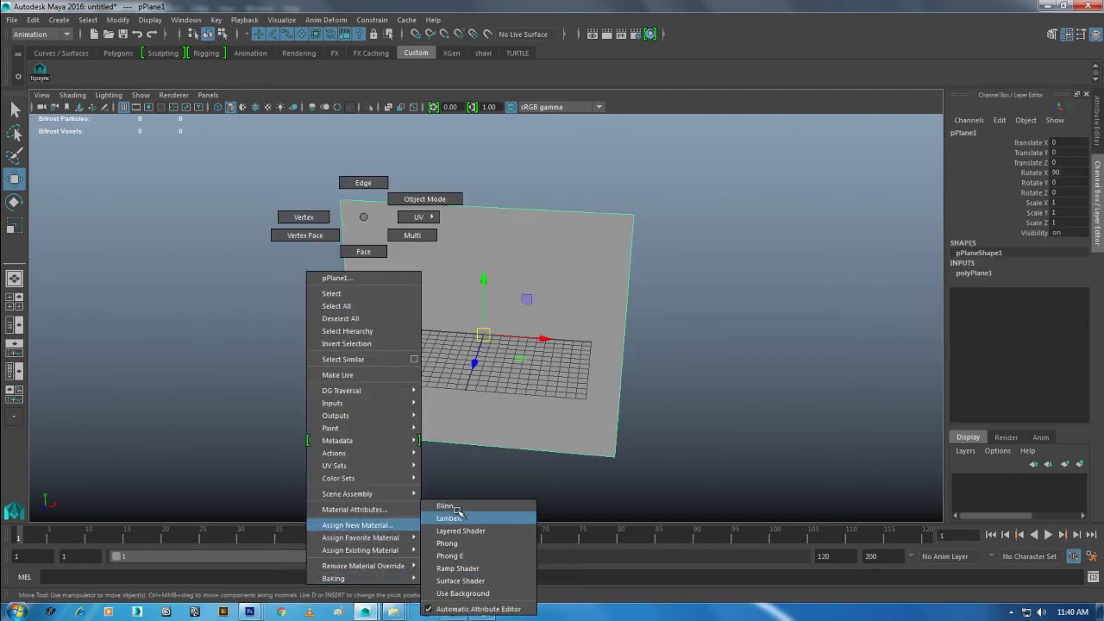
click(458, 517)
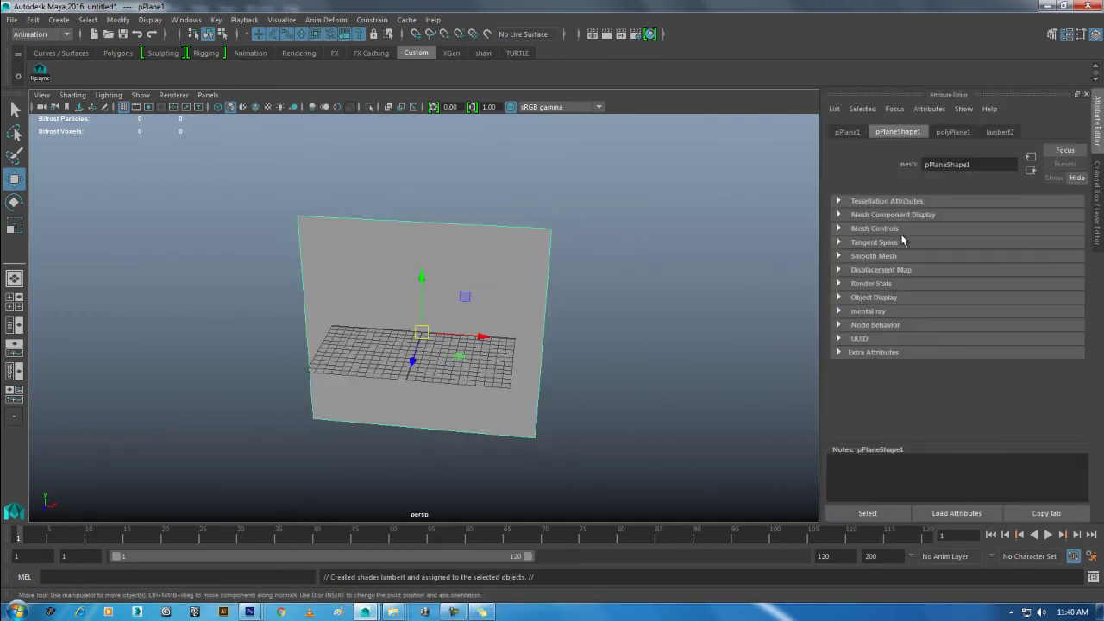
click(999, 132)
double_click(979, 168)
text(hunk_front)
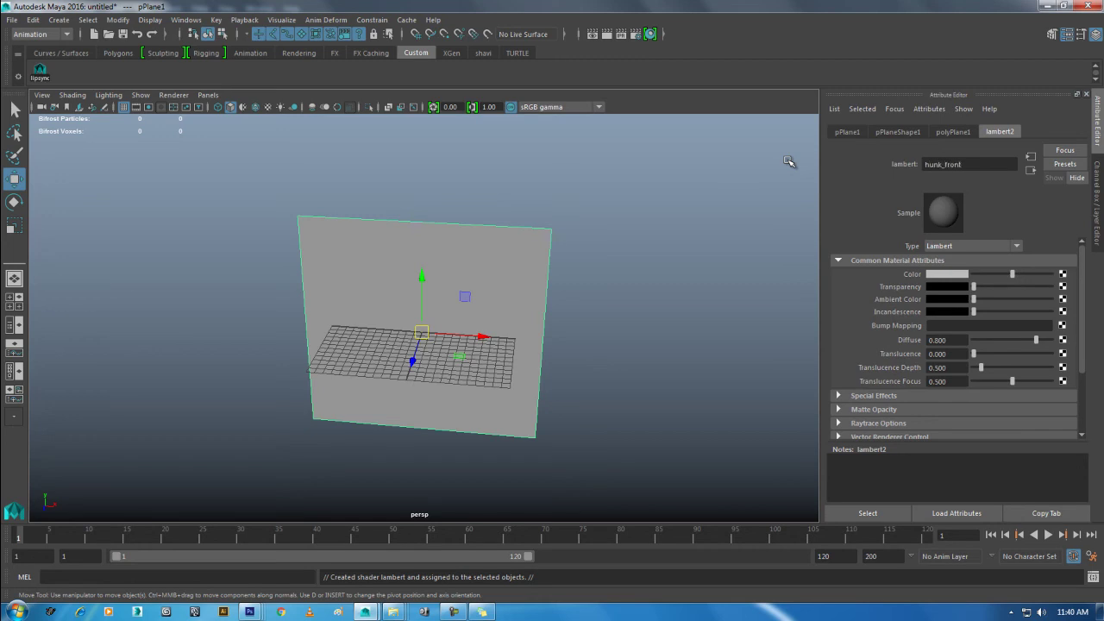
key(Return)
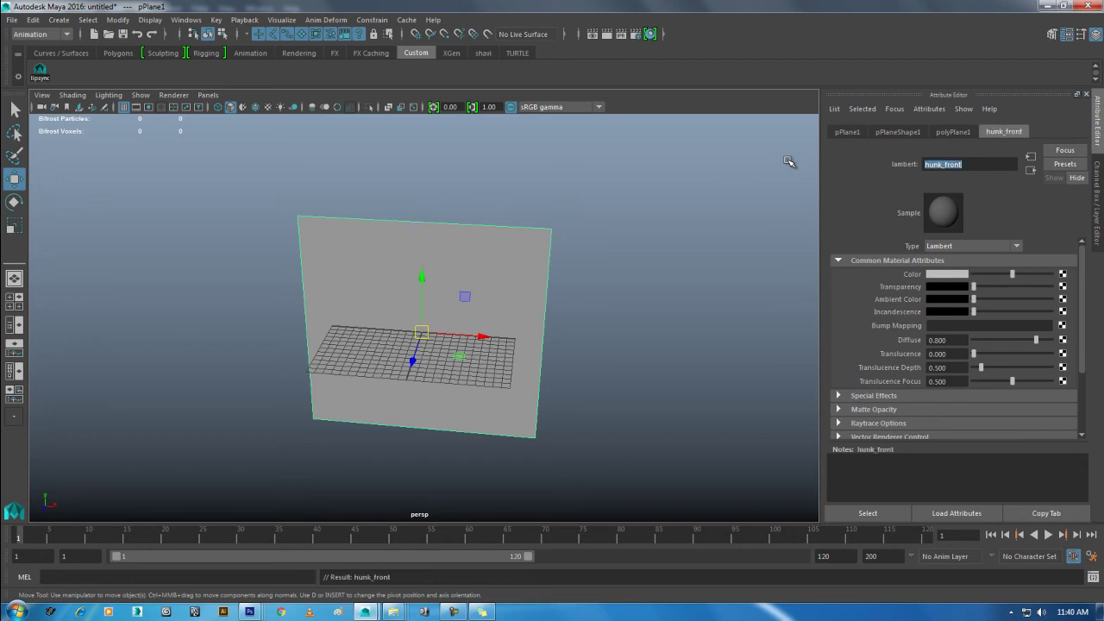
Connect a File texture to hunk_front's Color and open the image browser.
click(1065, 274)
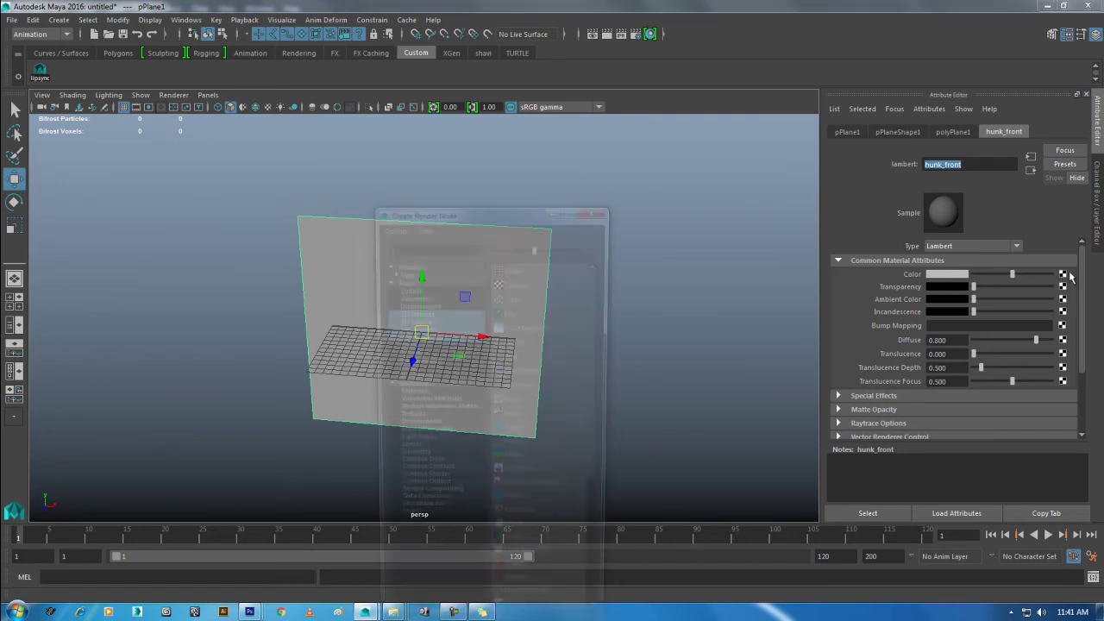
click(508, 313)
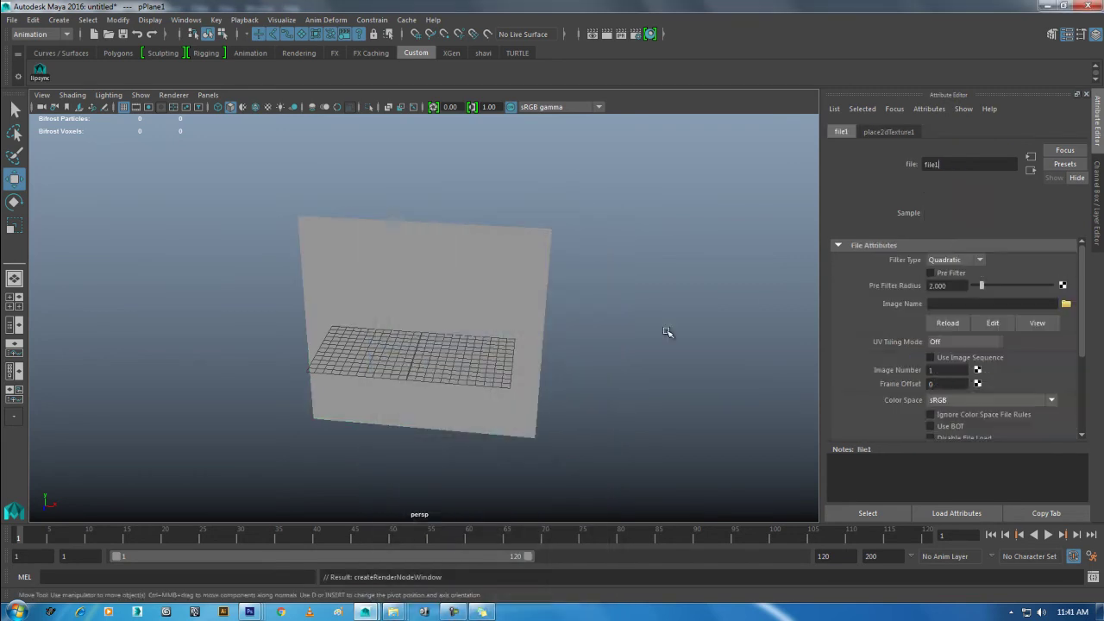
click(1067, 306)
text(30.02)
key(Return)
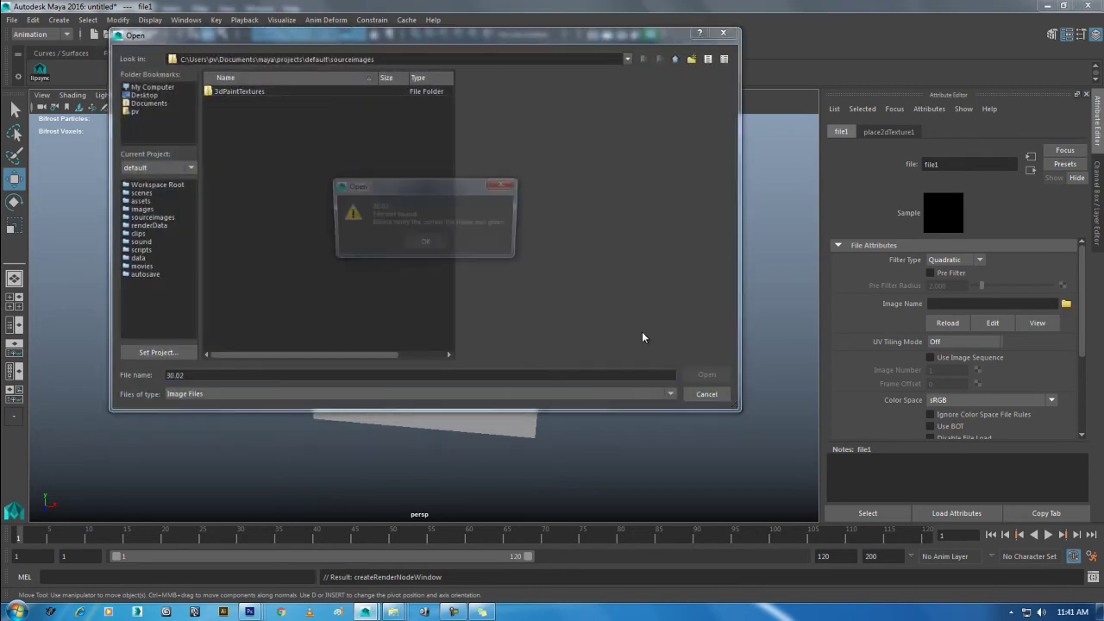
click(424, 246)
mouse_move(393, 612)
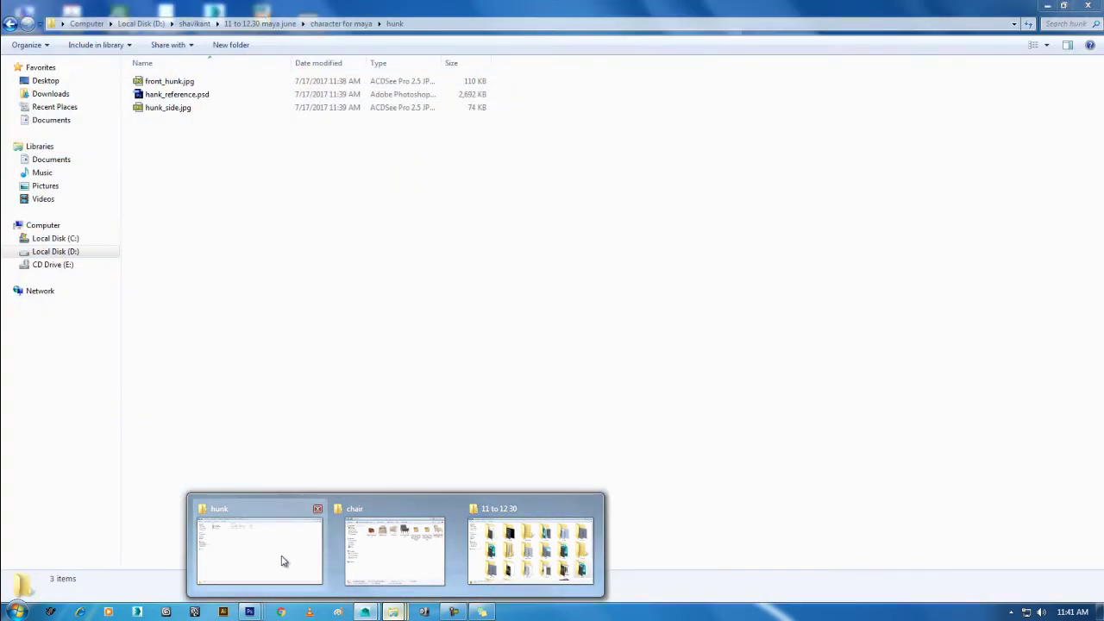
Copy the hunk folder's full path from the Explorer window.
click(285, 556)
click(419, 25)
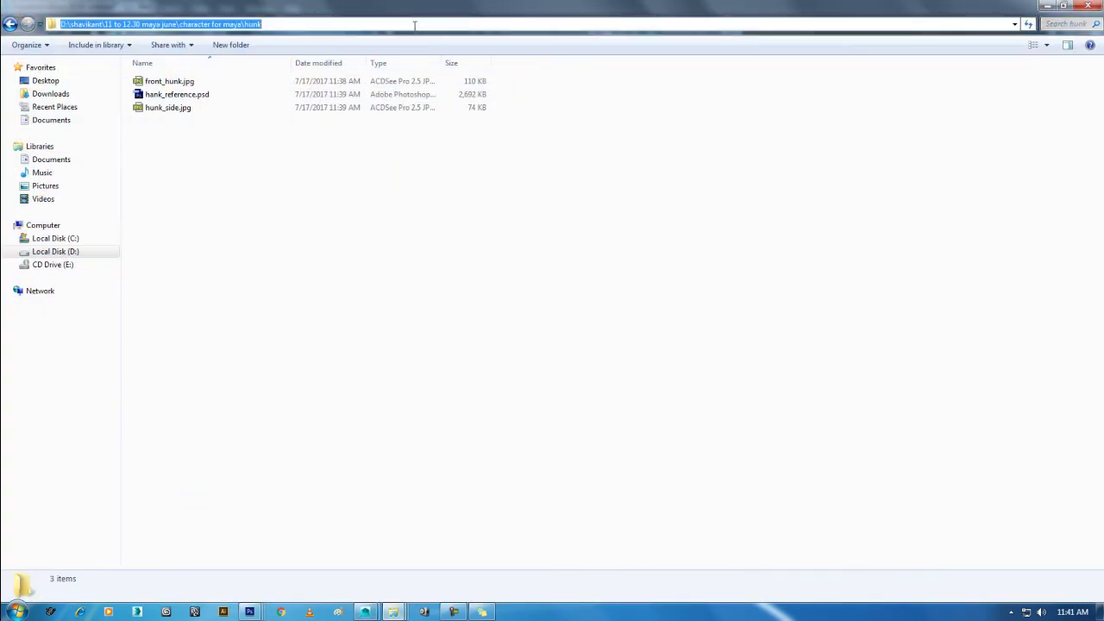
click(1052, 7)
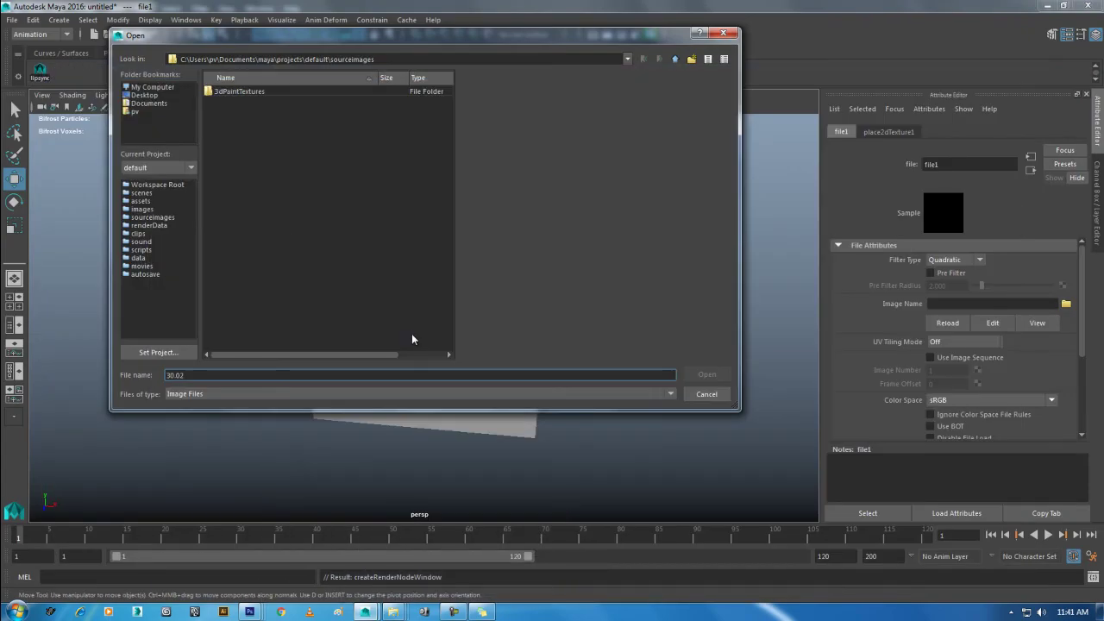
Load front_hunk.jpg from the hunk folder as the texture and turn on textured display.
text(D:\shavikant\11 to 12.30 maya june\character for maya\hunk)
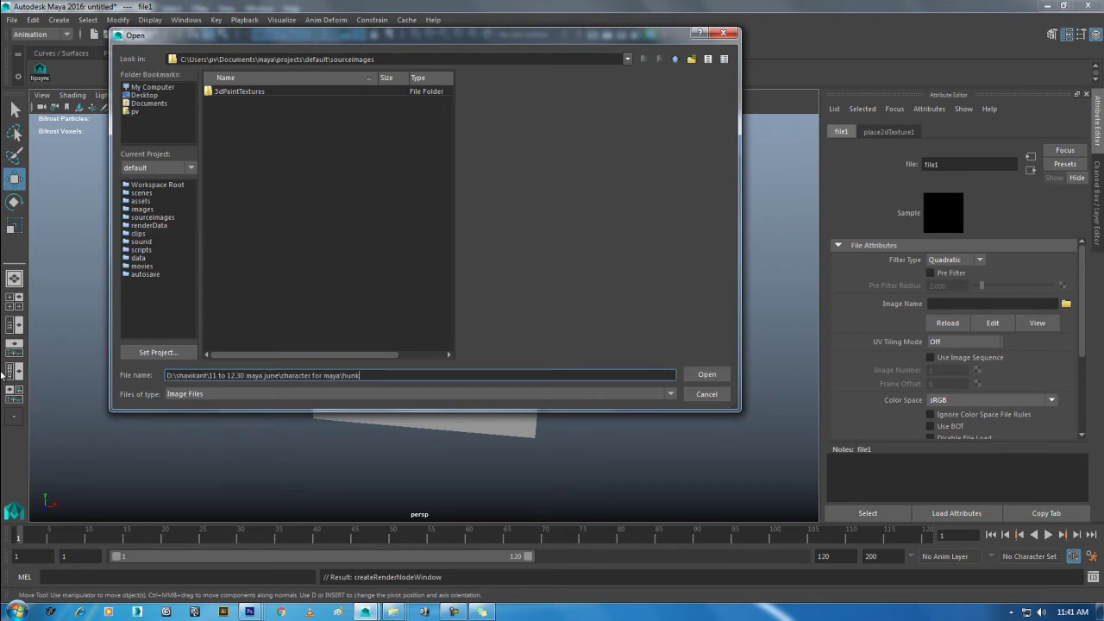
key(Return)
double_click(245, 96)
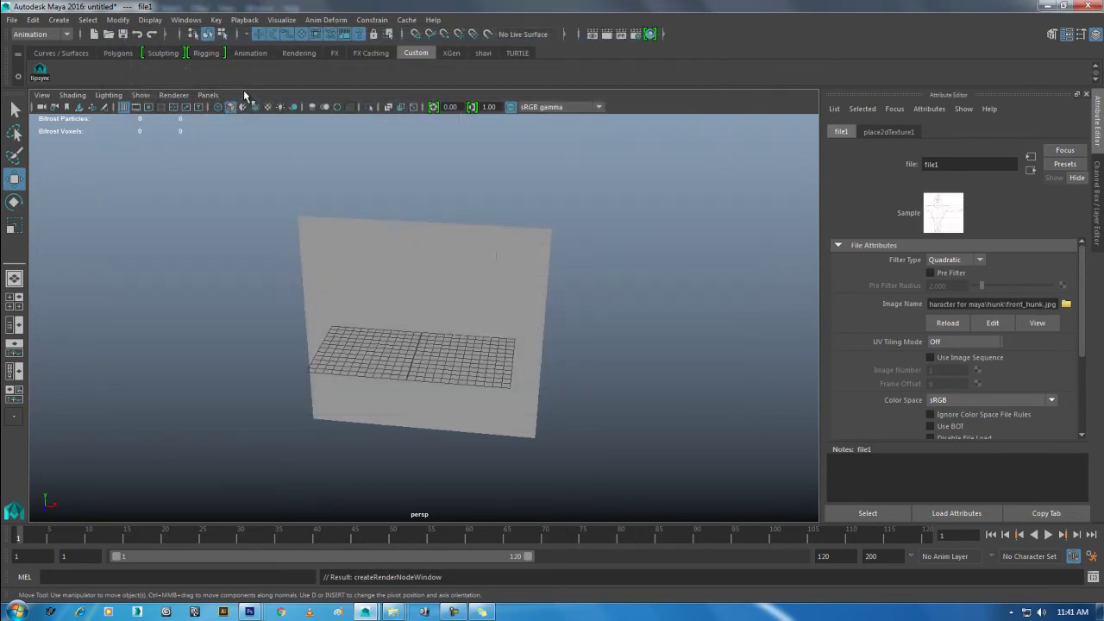
scroll(397, 311, up, 2)
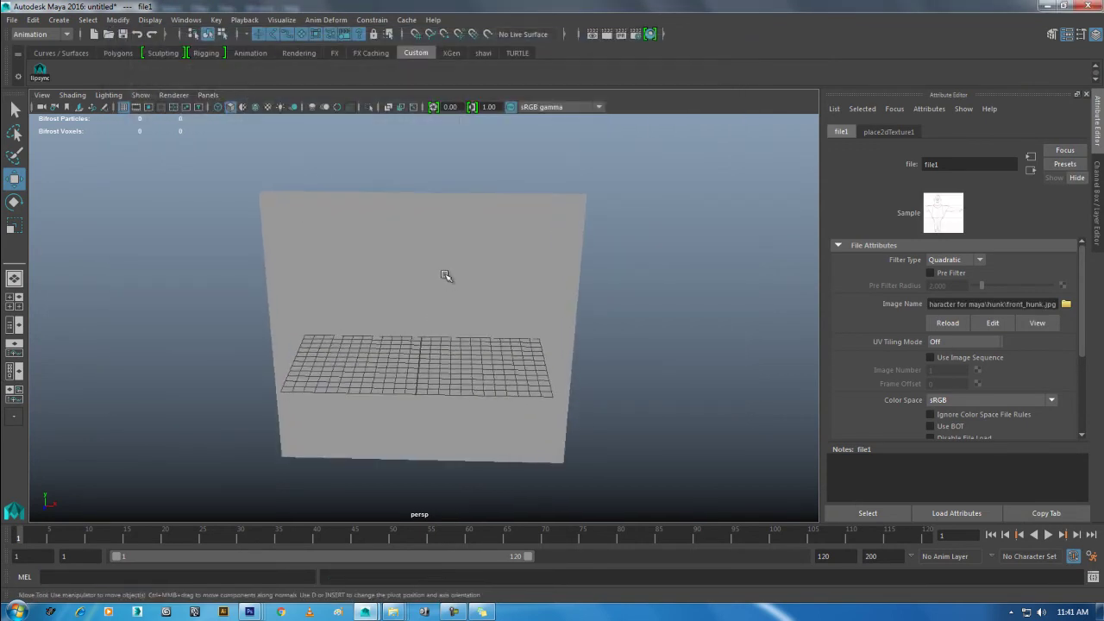
key(6)
alt+drag(444, 278, 442, 250)
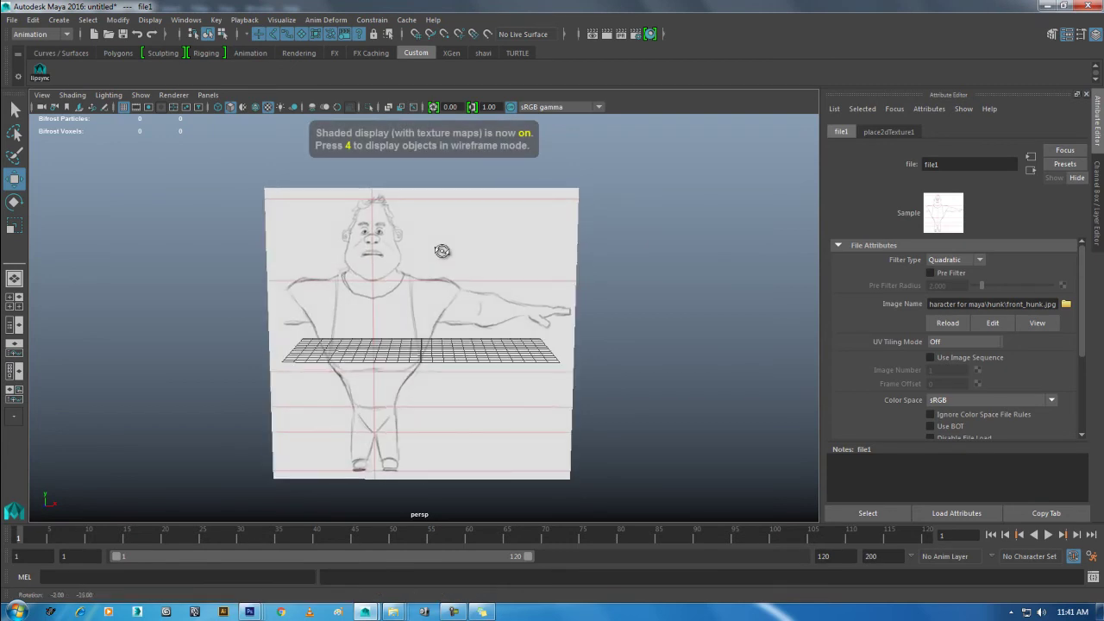
Frame the sketch plane in the front view and shift it right along X.
click(441, 250)
key(space)
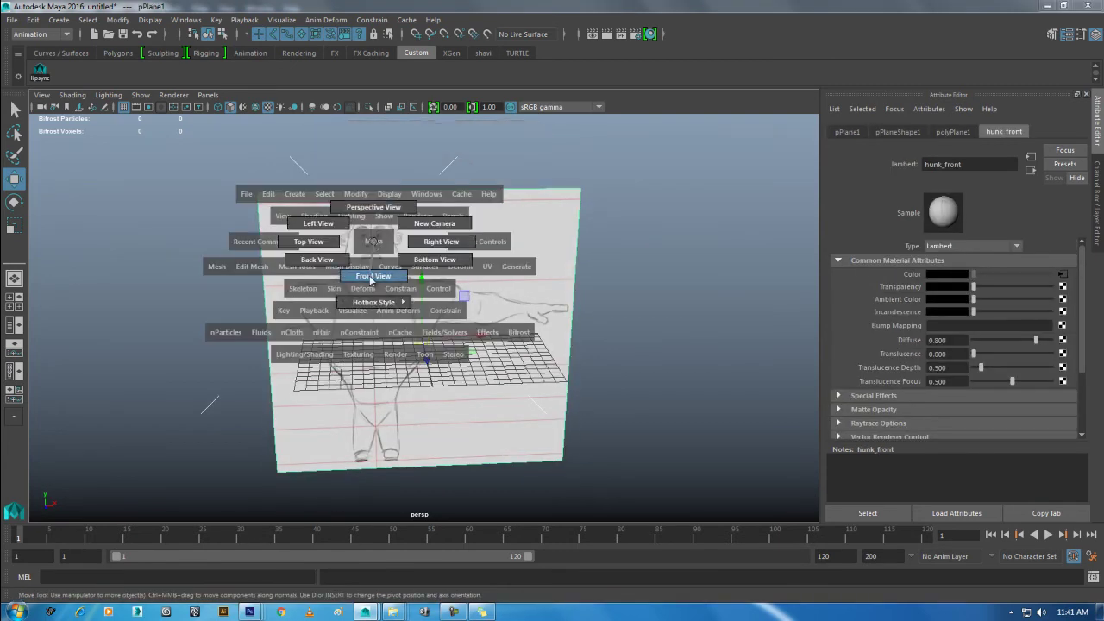
click(371, 278)
scroll(371, 278, up, 3)
alt+middle_drag(371, 277, 308, 233)
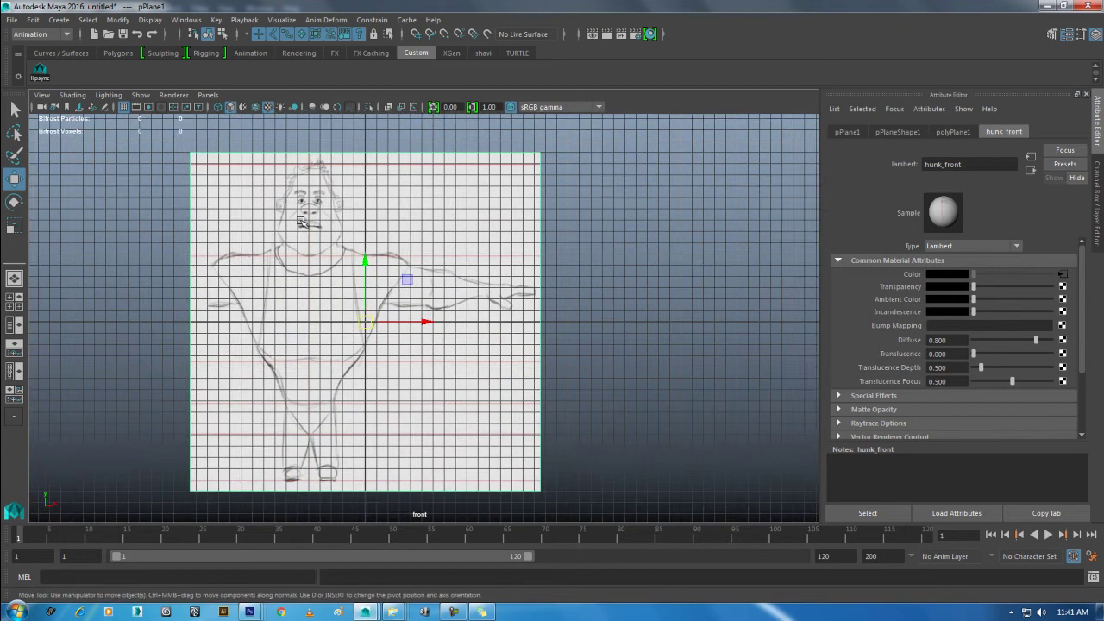
scroll(308, 233, up, 2)
drag(415, 323, 486, 321)
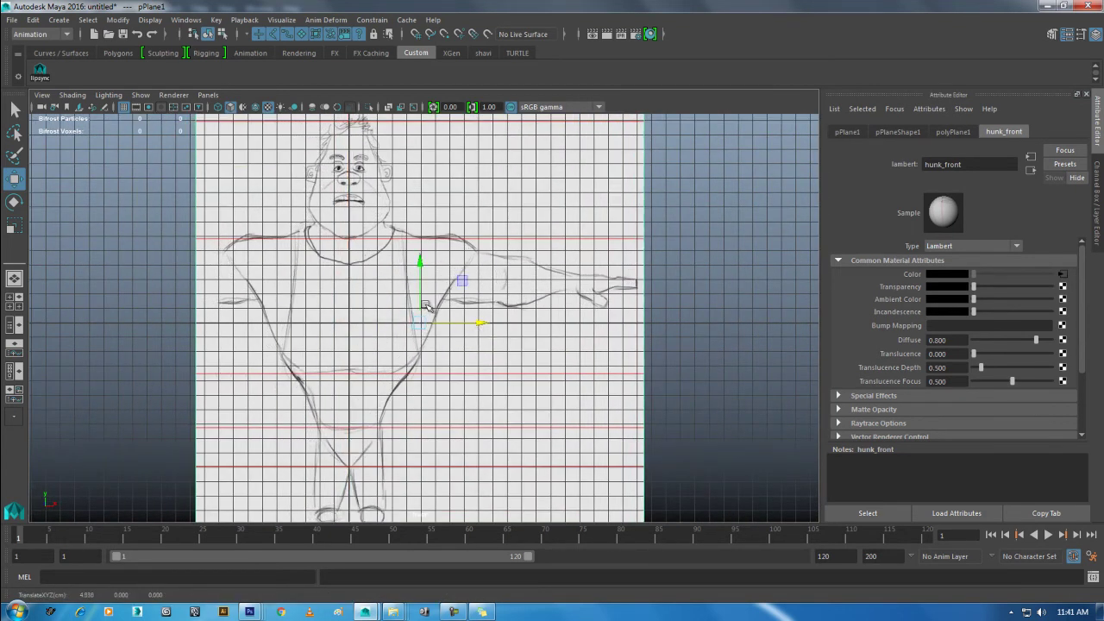
scroll(406, 303, down, 2)
click(423, 323)
alt+drag(426, 326, 484, 334)
key(space)
scroll(484, 335, up, 2)
alt+middle_drag(458, 365, 446, 301)
Snap the pivot to the bottom-left corner and raise the plane onto the ground grid.
key(d)
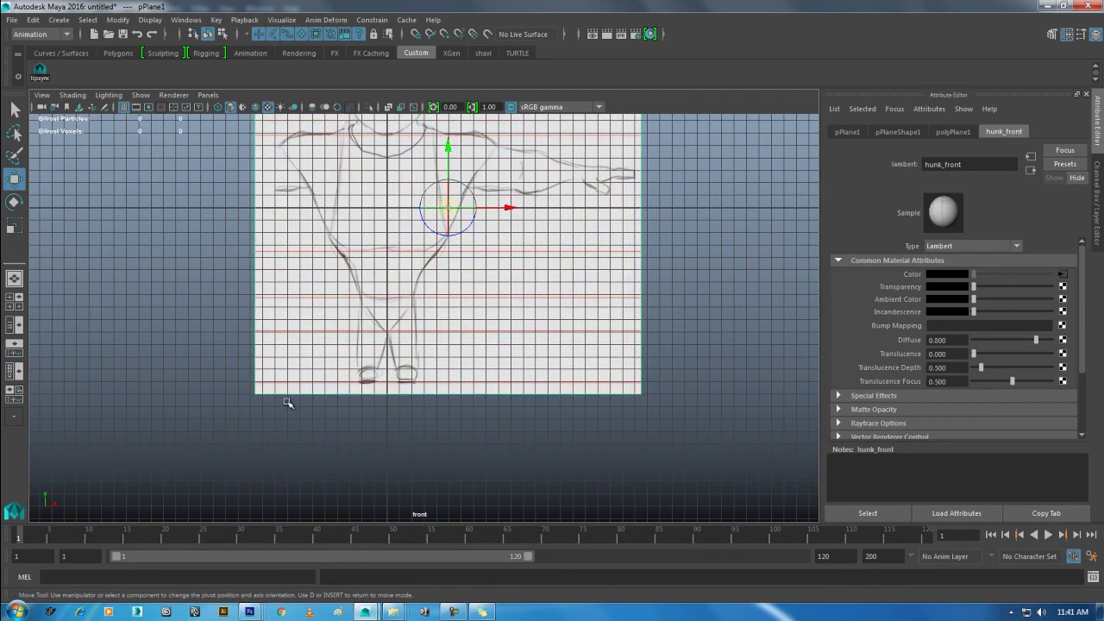
click(257, 394)
key(d)
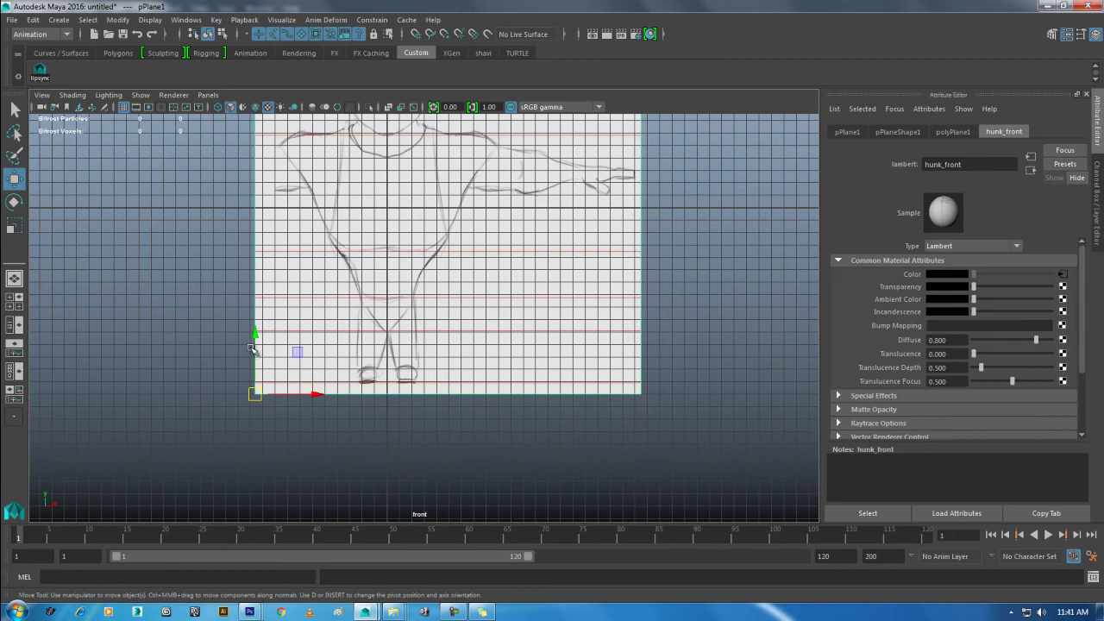
drag(254, 338, 262, 209)
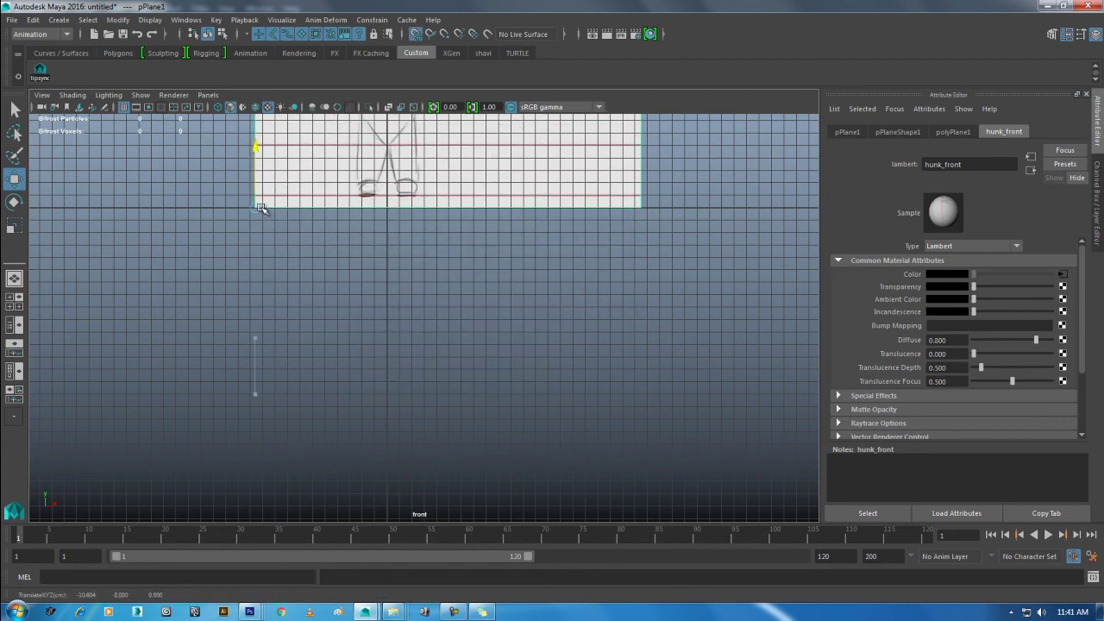
drag(255, 148, 251, 157)
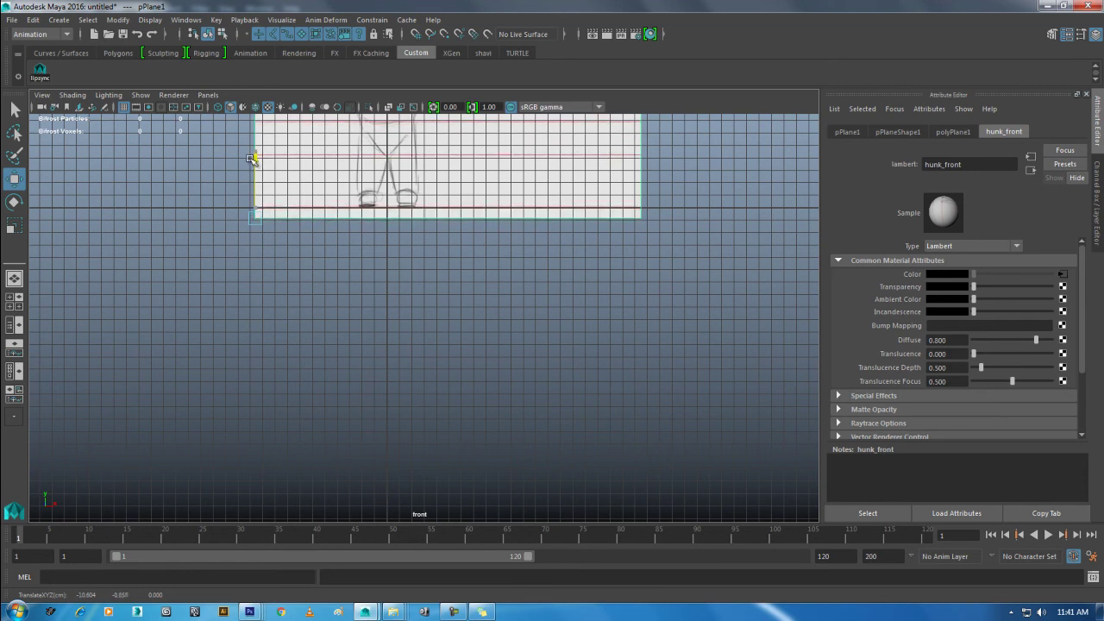
key(space)
Copy the sketch plane and paste a duplicate with Edit > Copy and Paste.
drag(380, 145, 384, 130)
alt+drag(431, 259, 665, 353)
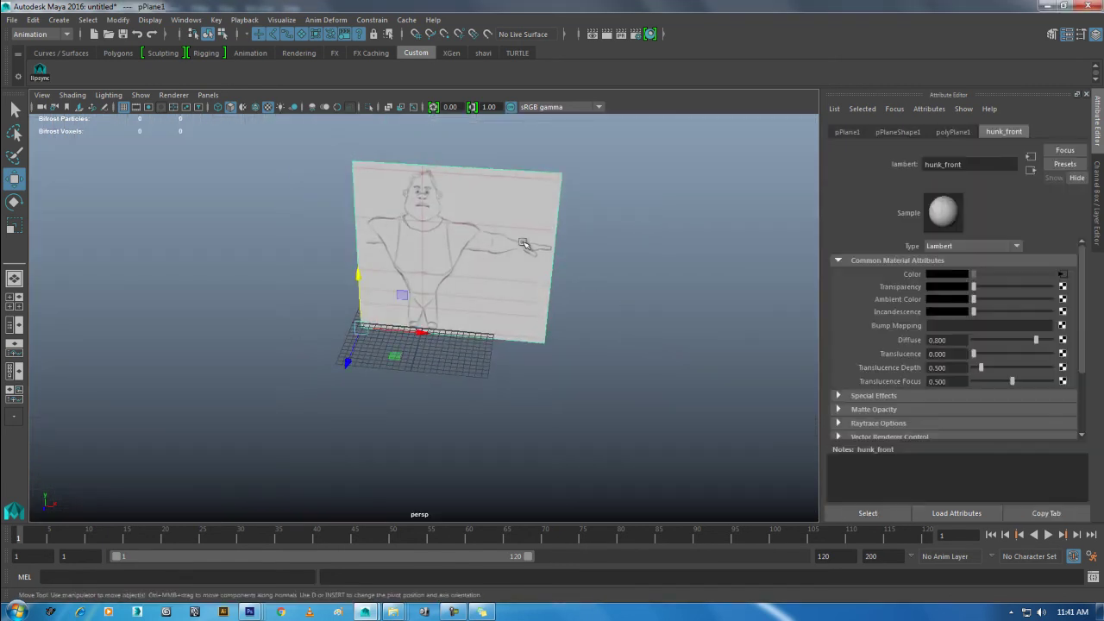
alt+right_drag(386, 236, 527, 221)
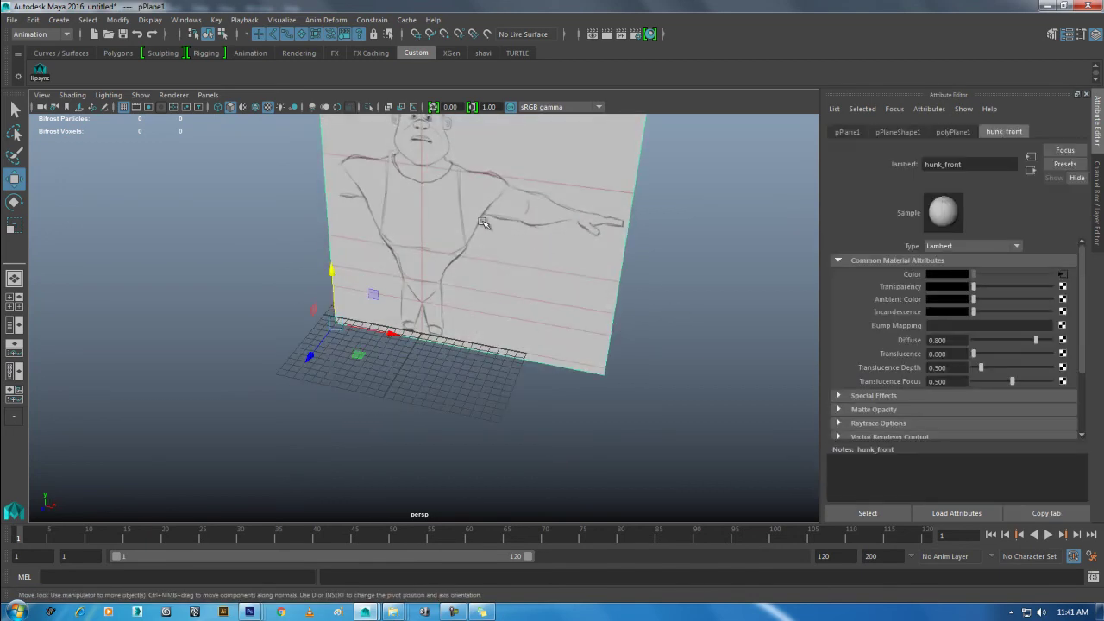
alt+drag(526, 221, 586, 227)
scroll(607, 328, down, 3)
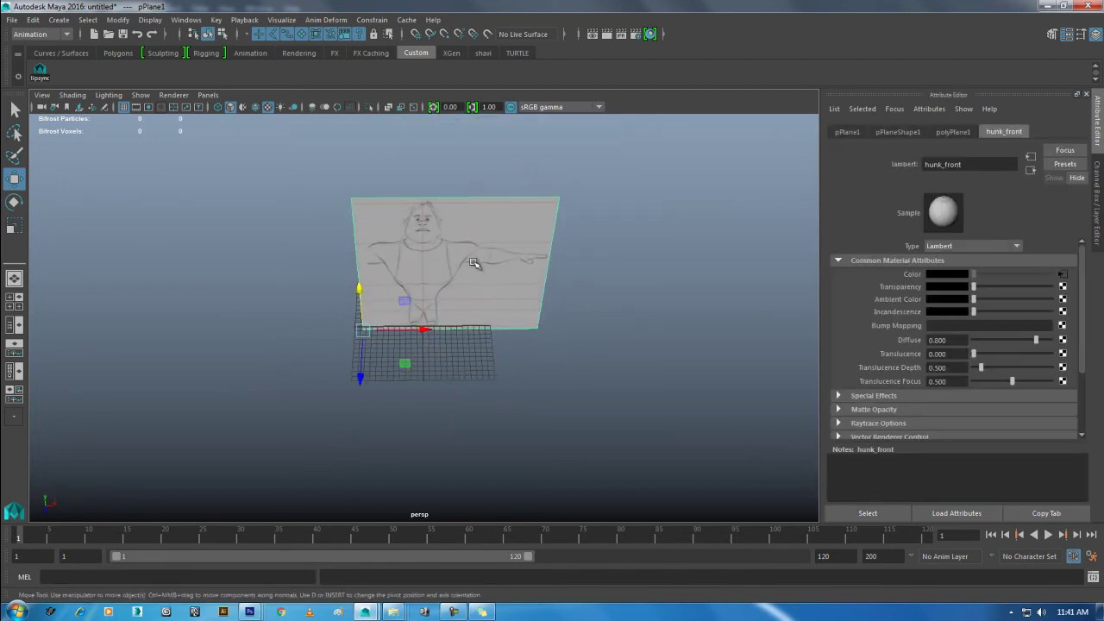
click(33, 20)
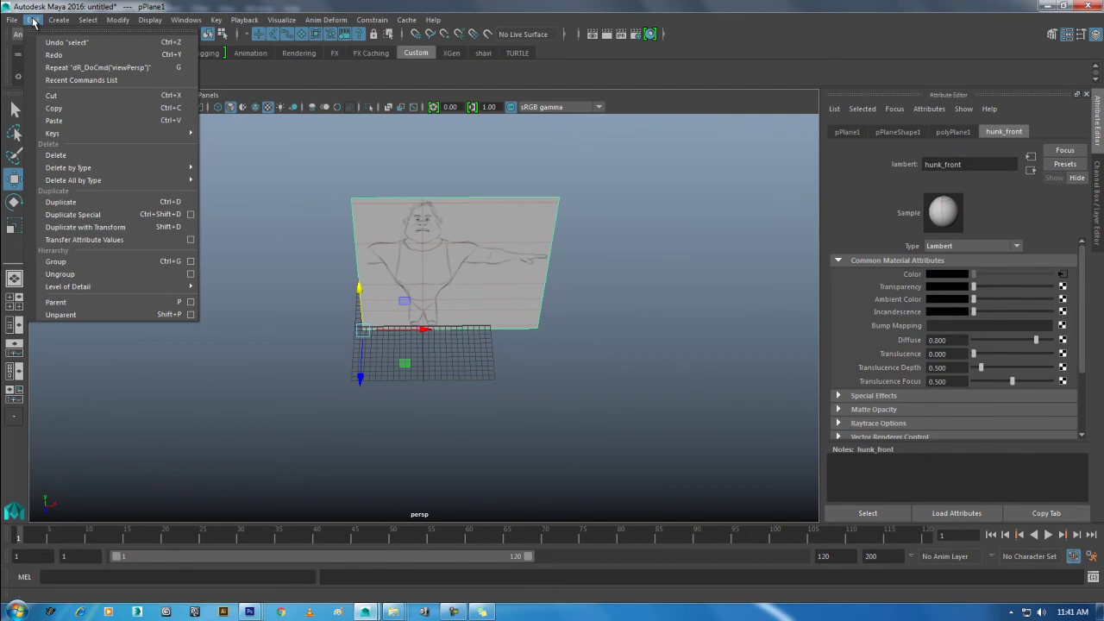
click(100, 109)
click(33, 19)
click(72, 121)
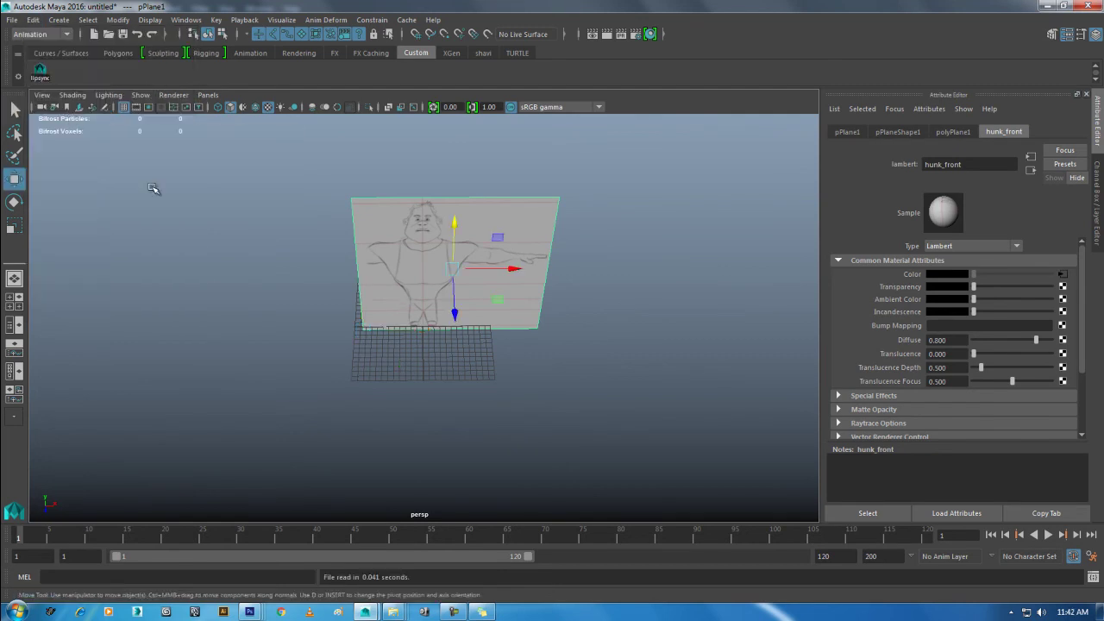
Set the pasted copy's Rotate Y to 90 so it crosses the original.
alt+drag(547, 308, 592, 327)
key(e)
drag(429, 310, 577, 329)
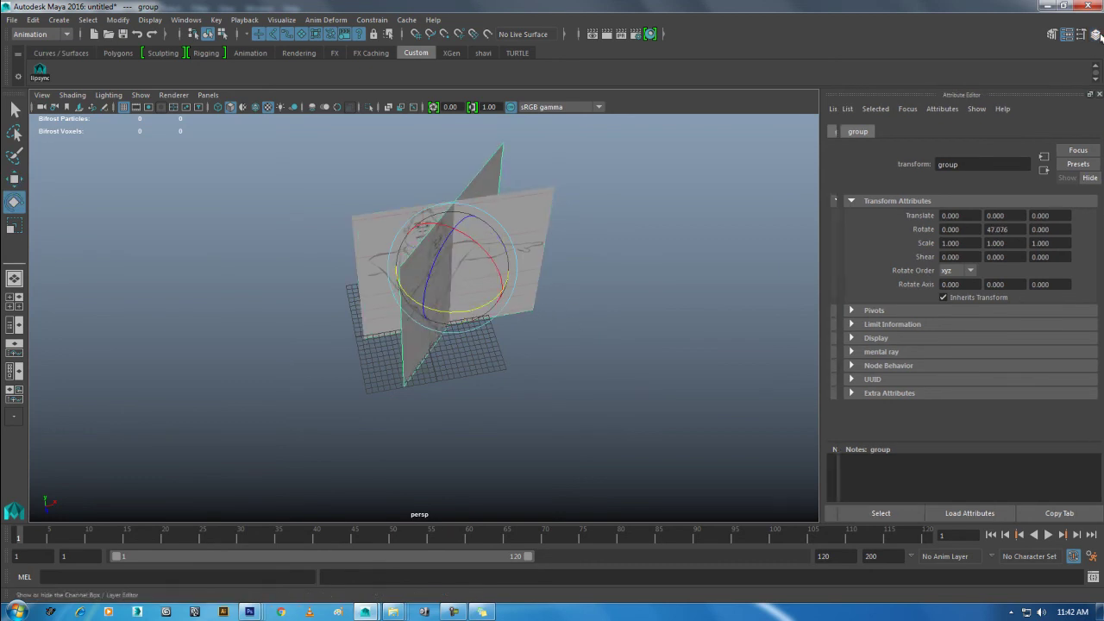
click(1094, 34)
double_click(1078, 182)
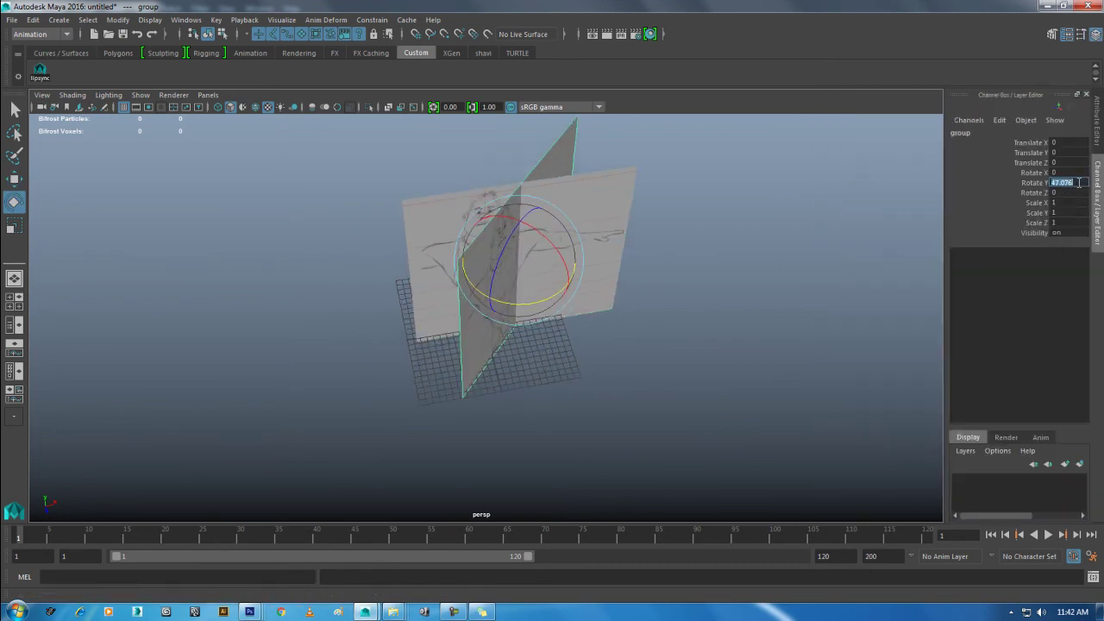
key(Return)
mouse_move(678, 342)
alt+mouse_down()
mouse_move(630, 320)
mouse_move(661, 357)
alt+mouse_up()
key(alt+Tab)
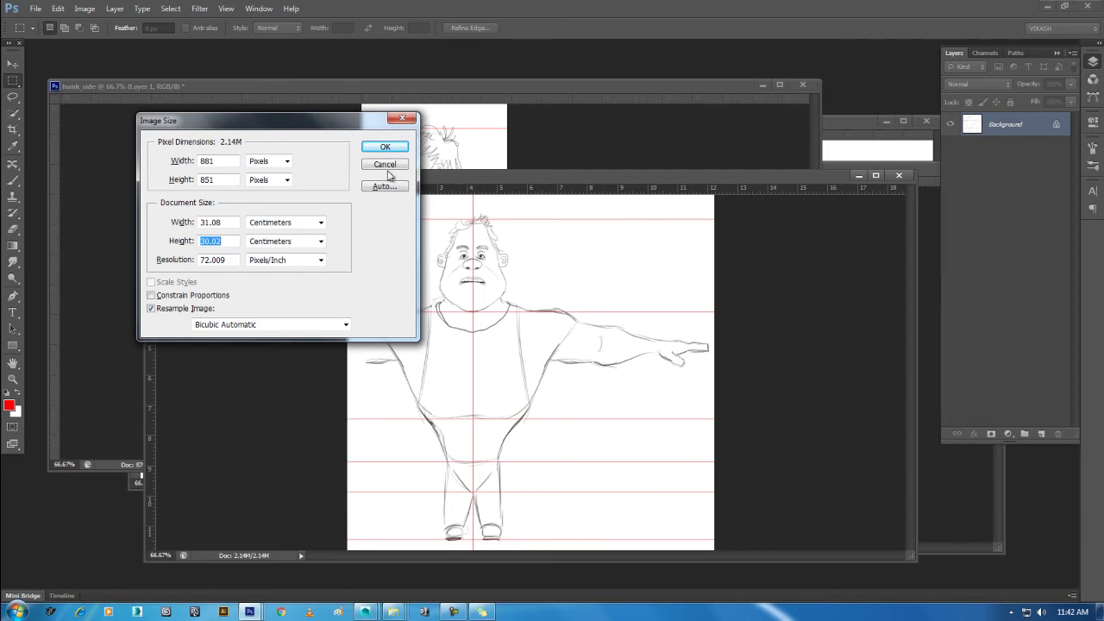
Show hunk_side's Image Size in centimeters: 12.31 wide by 30.02 high.
click(385, 148)
drag(335, 89, 370, 179)
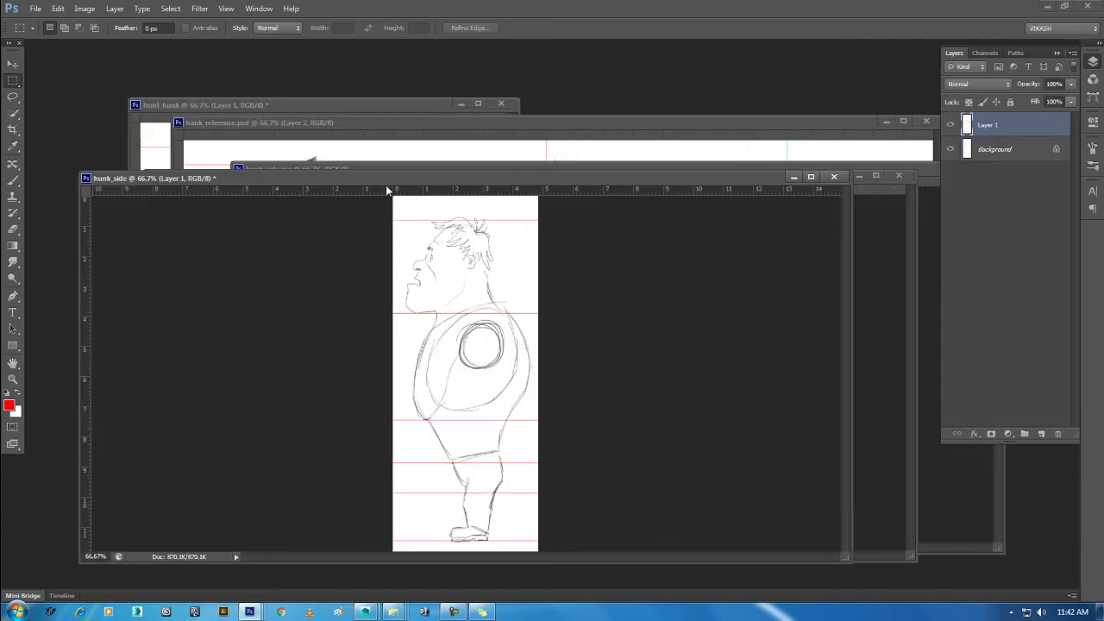
right_click(384, 177)
click(416, 201)
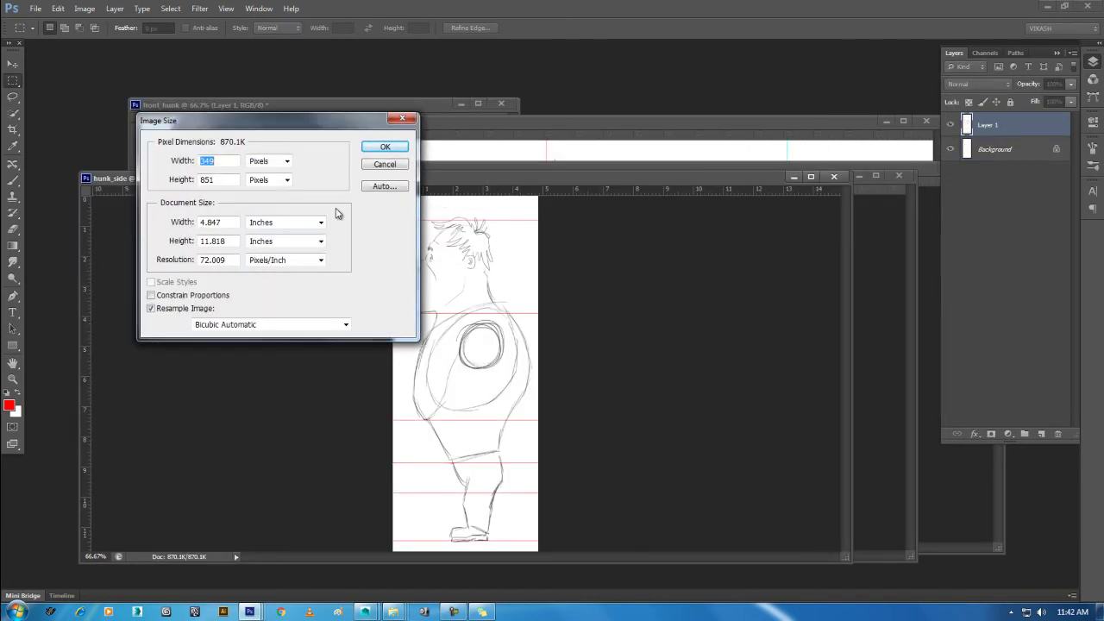
click(279, 225)
click(254, 252)
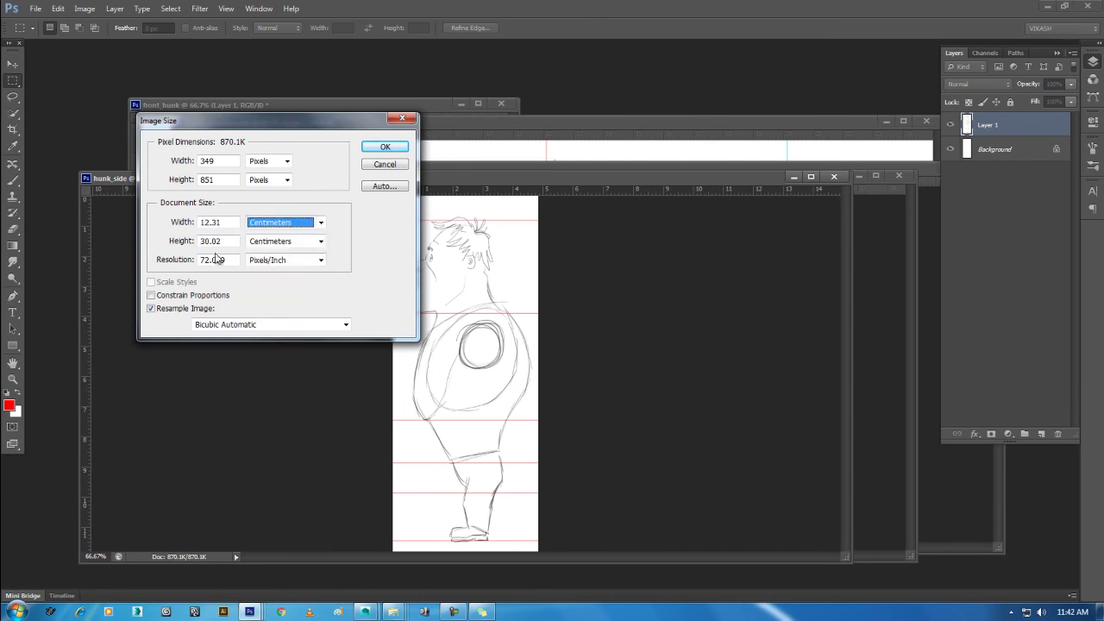
click(229, 223)
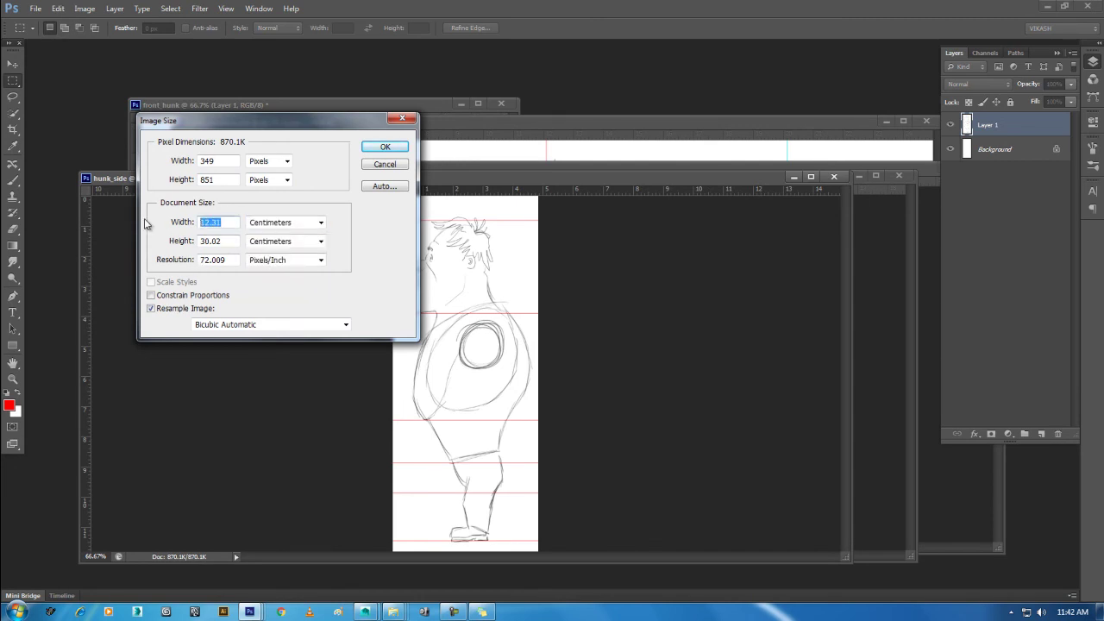
Return to Maya, deselect the group and switch to the four-view layout.
click(363, 615)
click(429, 542)
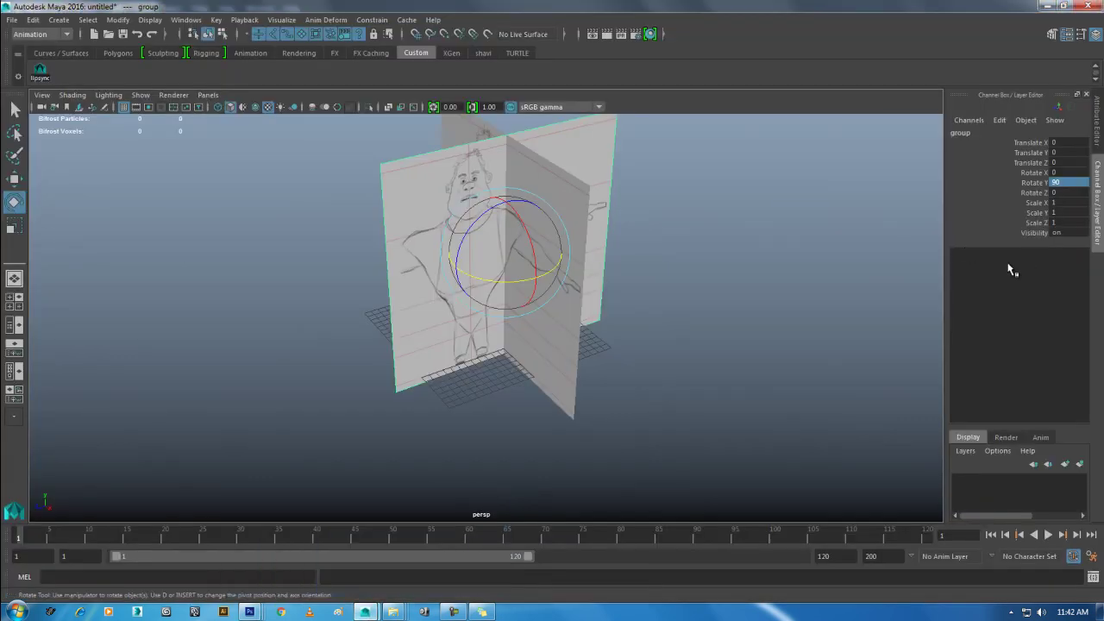
mouse_move(737, 300)
alt+mouse_down()
mouse_move(764, 353)
mouse_move(591, 249)
mouse_move(572, 288)
mouse_move(628, 298)
alt+mouse_up()
key(w)
click(811, 339)
key(space)
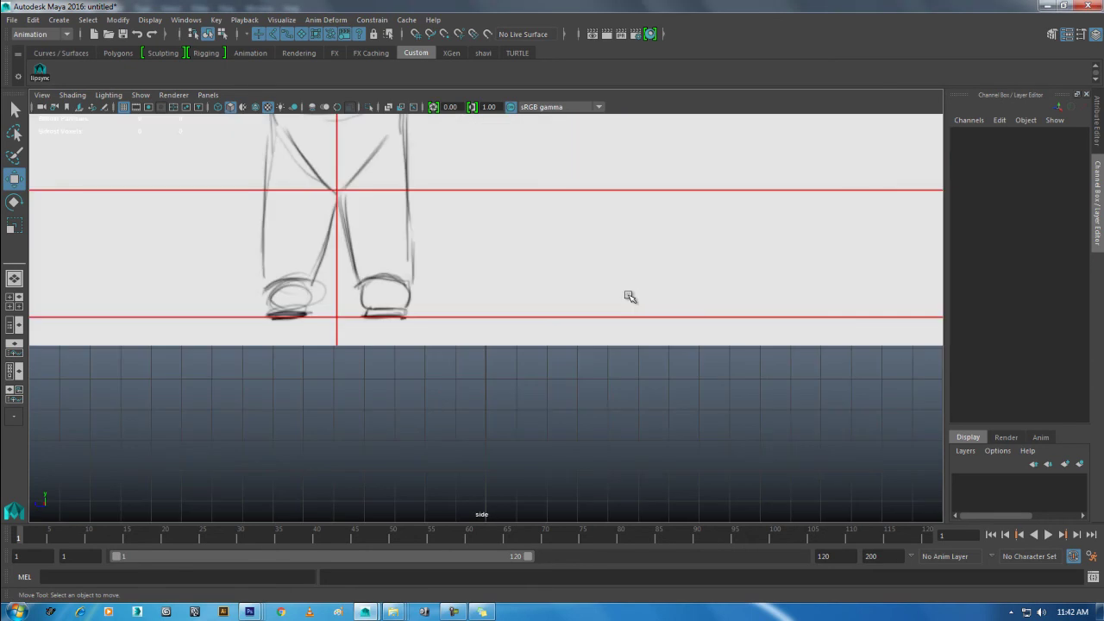
key(space)
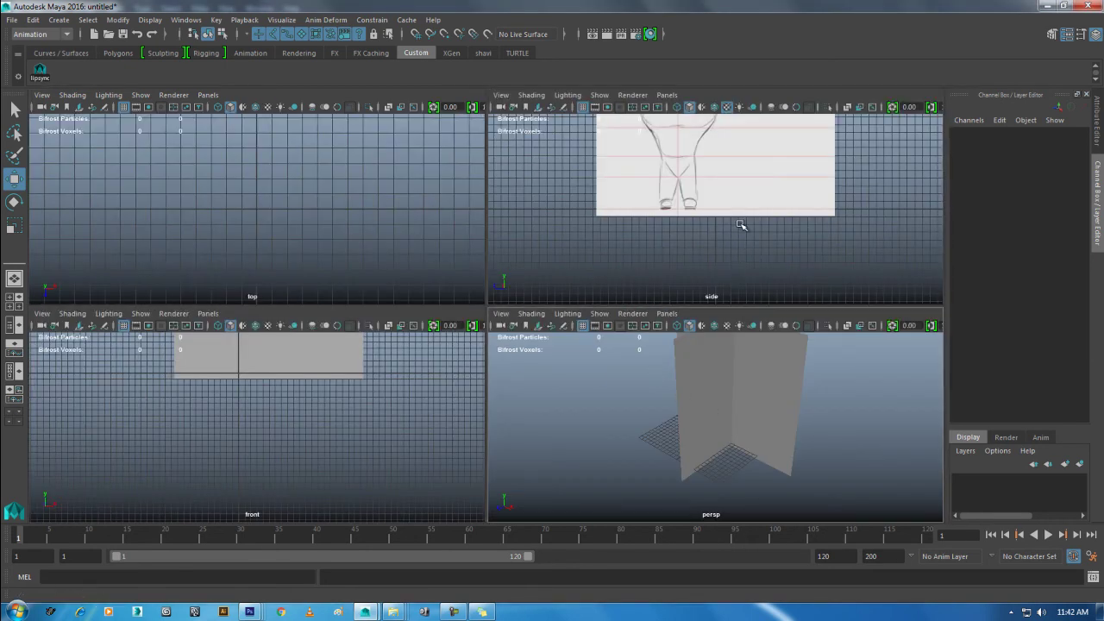
Set the top-right panel to front view, bottom-left to right view, and frame the pasted side plane.
key(space)
drag(698, 176, 707, 211)
key(shift+f)
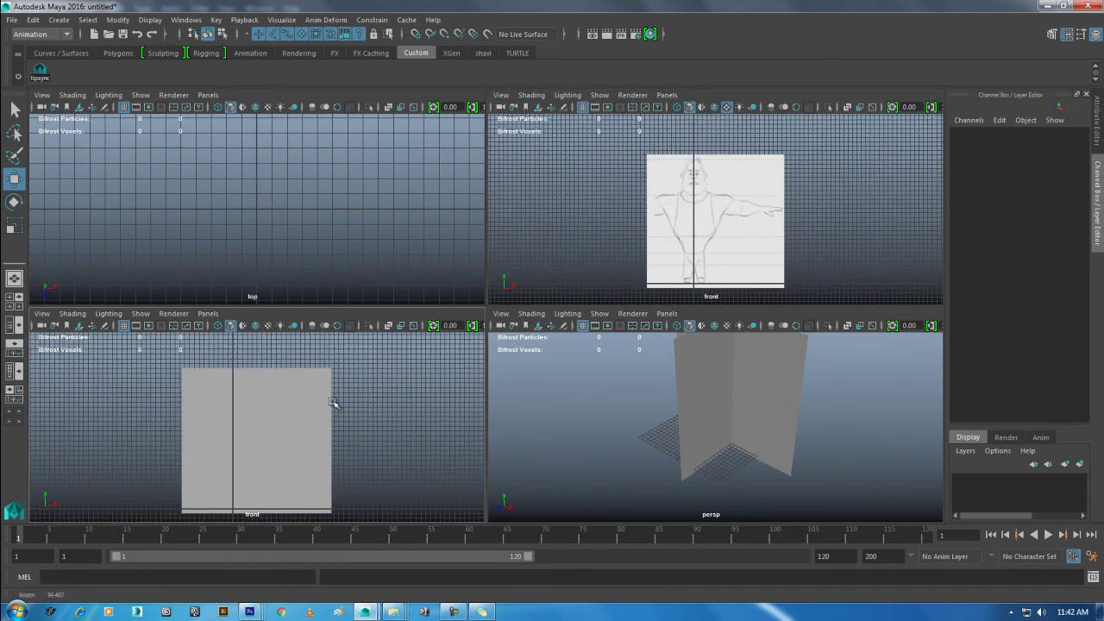
key(space)
drag(289, 452, 343, 455)
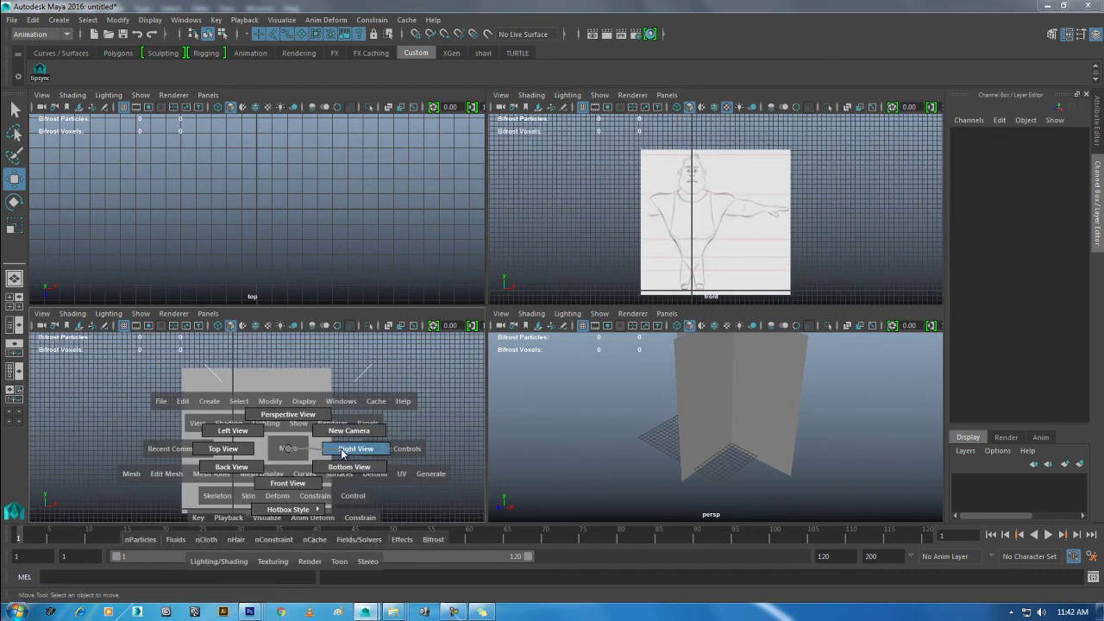
click(285, 426)
key(f)
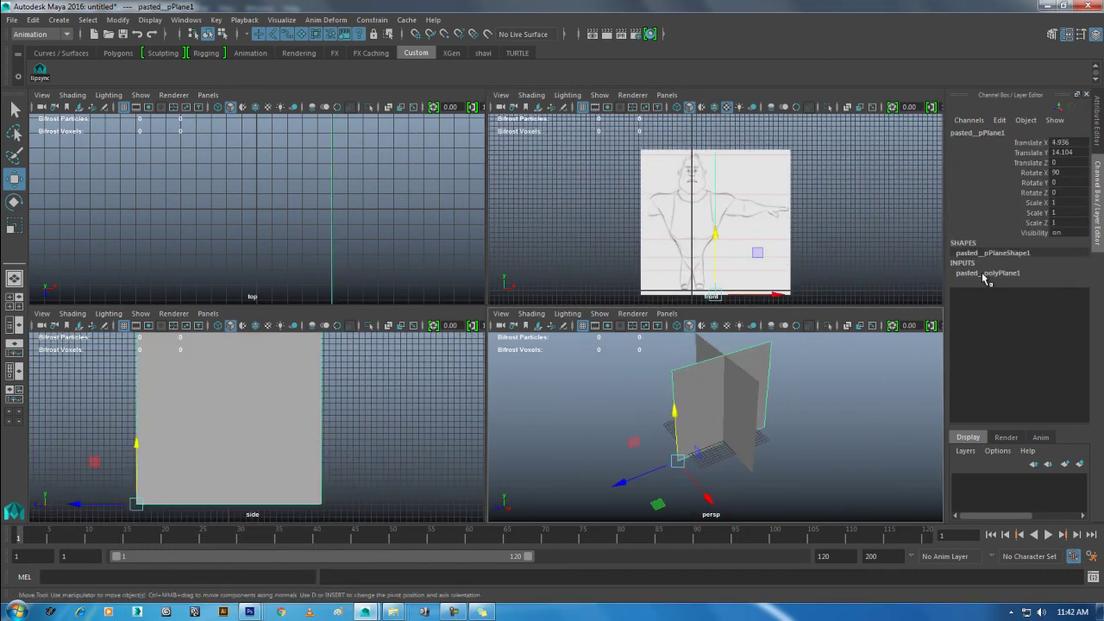
Set the side plane's polyPlane Width to 12.31 and show textures in a full perspective view.
click(985, 274)
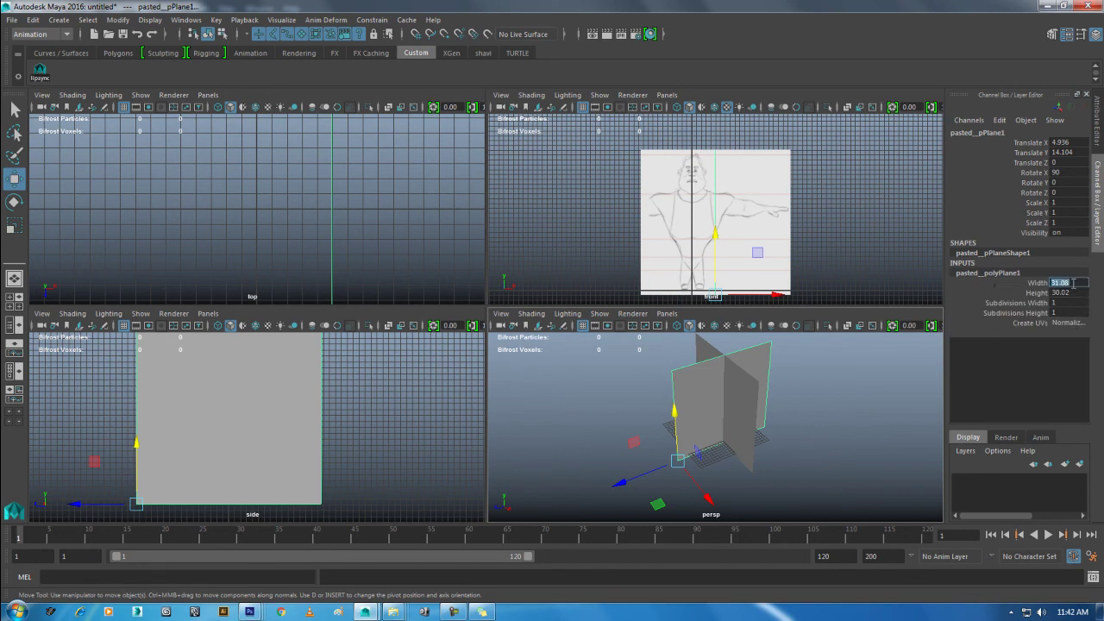
text(12.31)
key(Return)
mouse_move(704, 434)
alt+mouse_down()
mouse_move(767, 437)
mouse_move(599, 393)
mouse_move(655, 408)
mouse_move(525, 346)
mouse_move(567, 357)
mouse_move(489, 267)
alt+mouse_up()
key(space)
key(6)
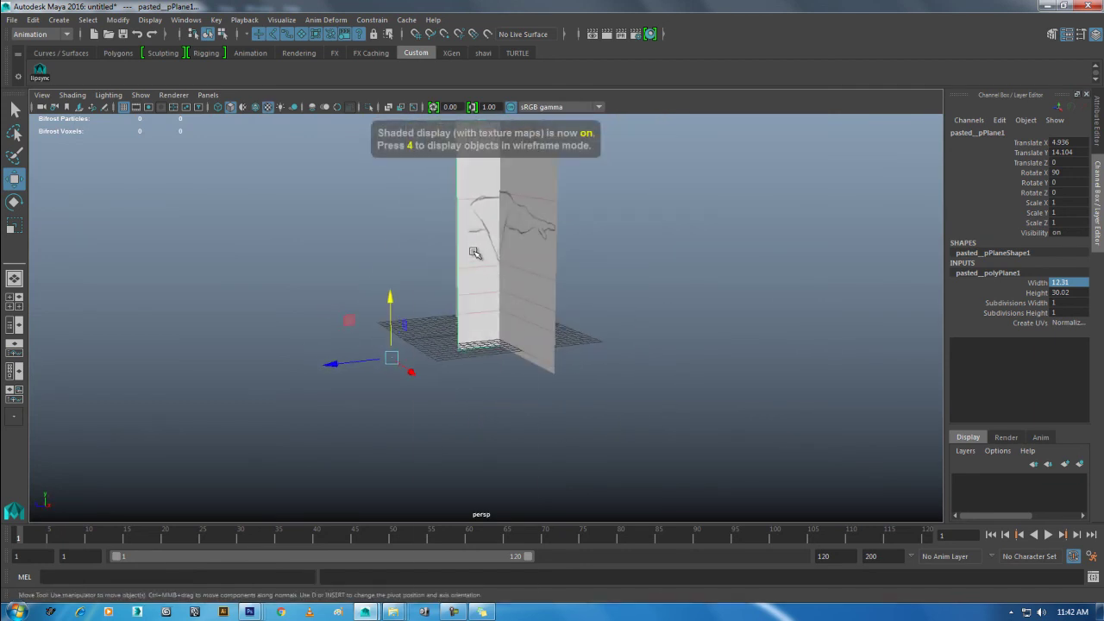
Assign the side plane a new Lambert material and rename it side_hunk.
right_drag(473, 252, 578, 522)
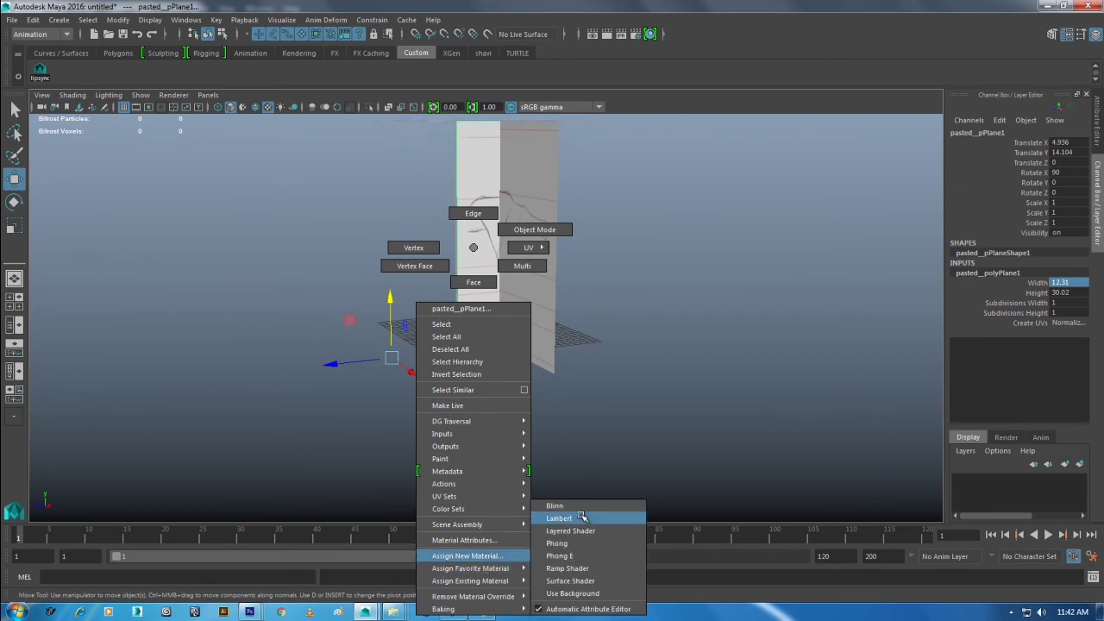
click(573, 519)
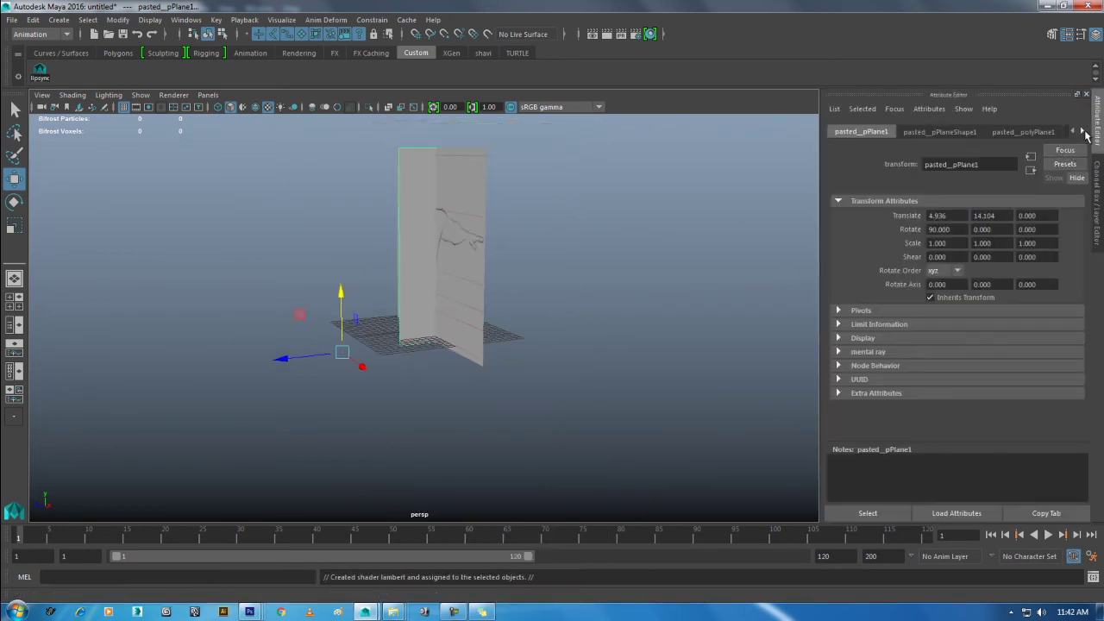
click(1083, 132)
click(1060, 134)
text(side_hunk)
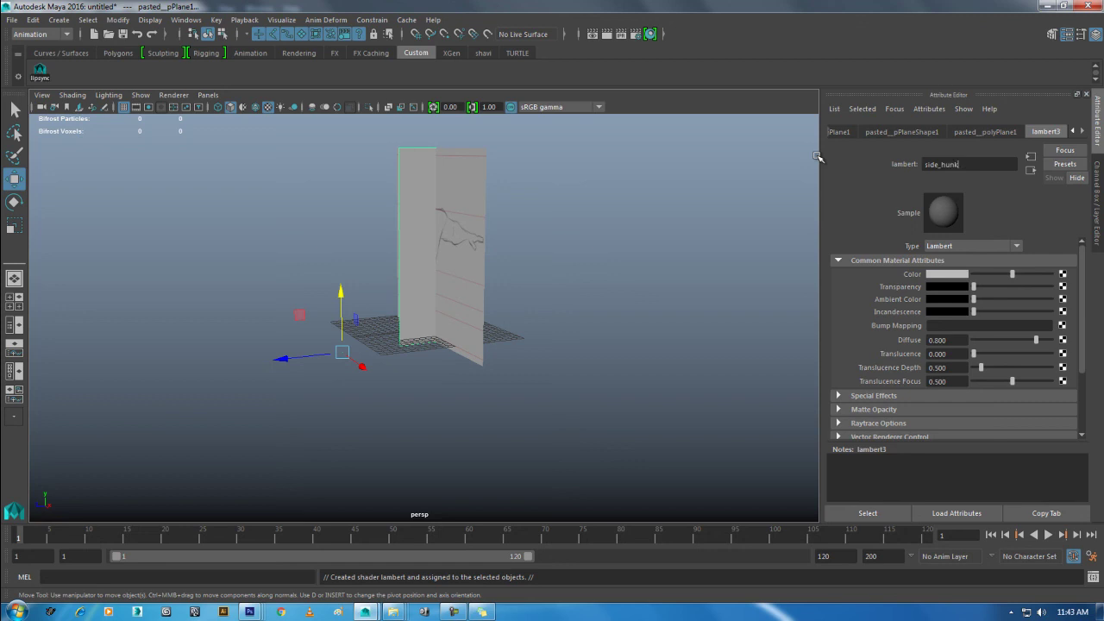
key(Return)
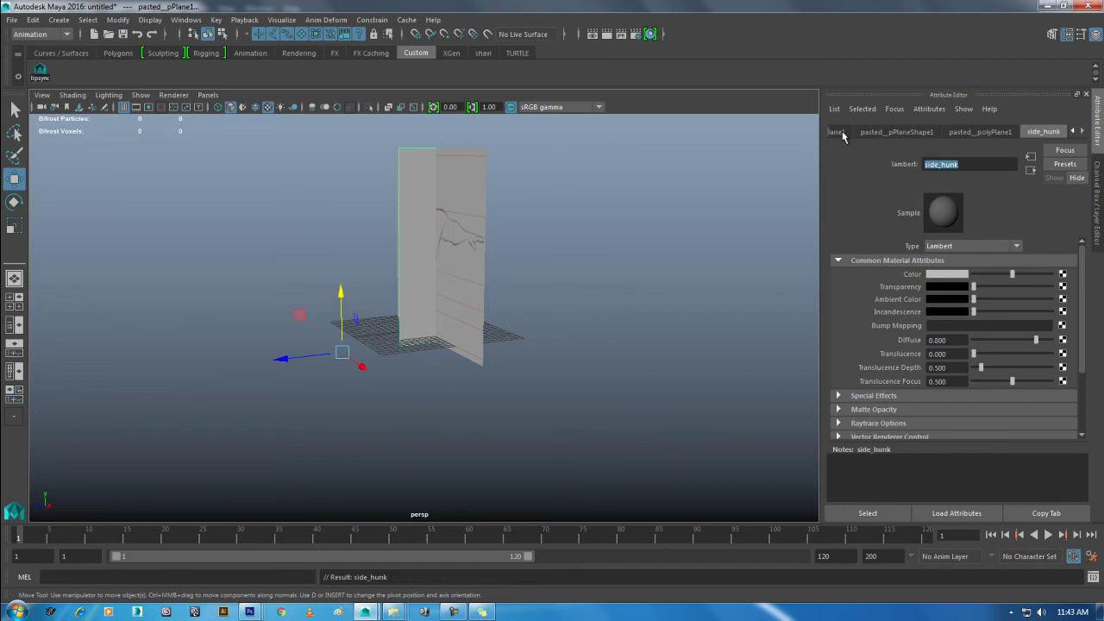
Map side_hunk's Color to a File texture loading hunk_side.jpg.
click(1066, 275)
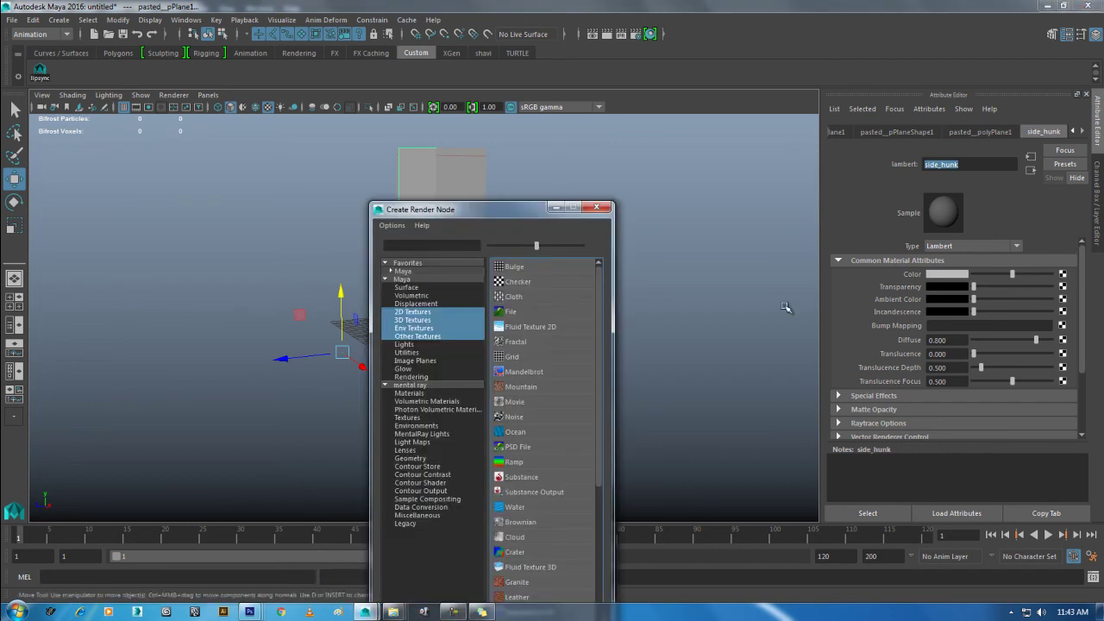
click(547, 321)
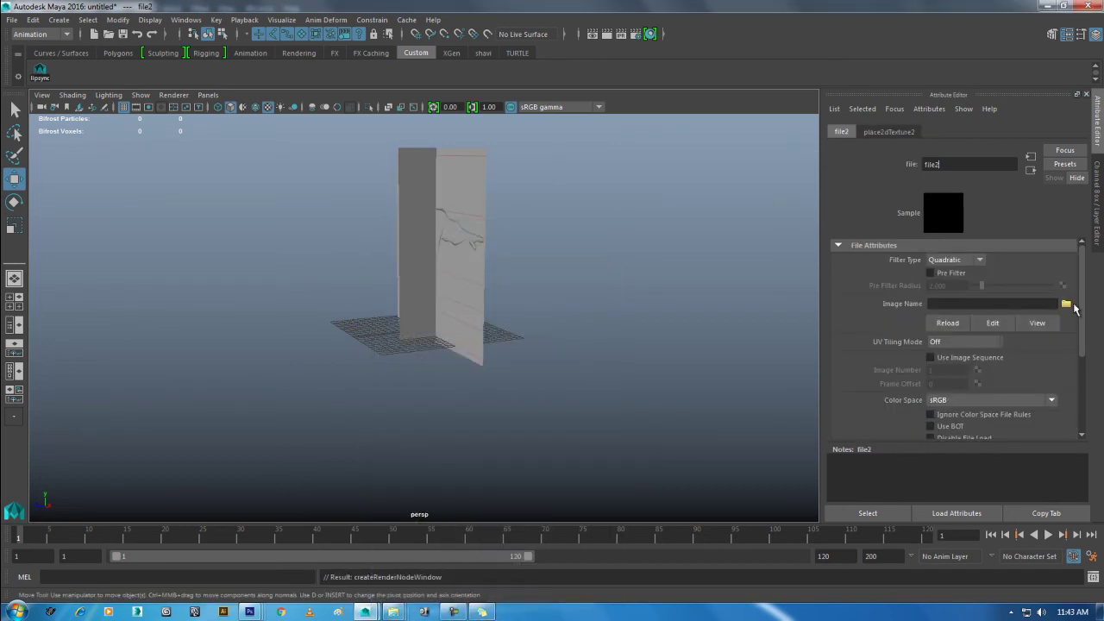
click(1067, 304)
double_click(237, 121)
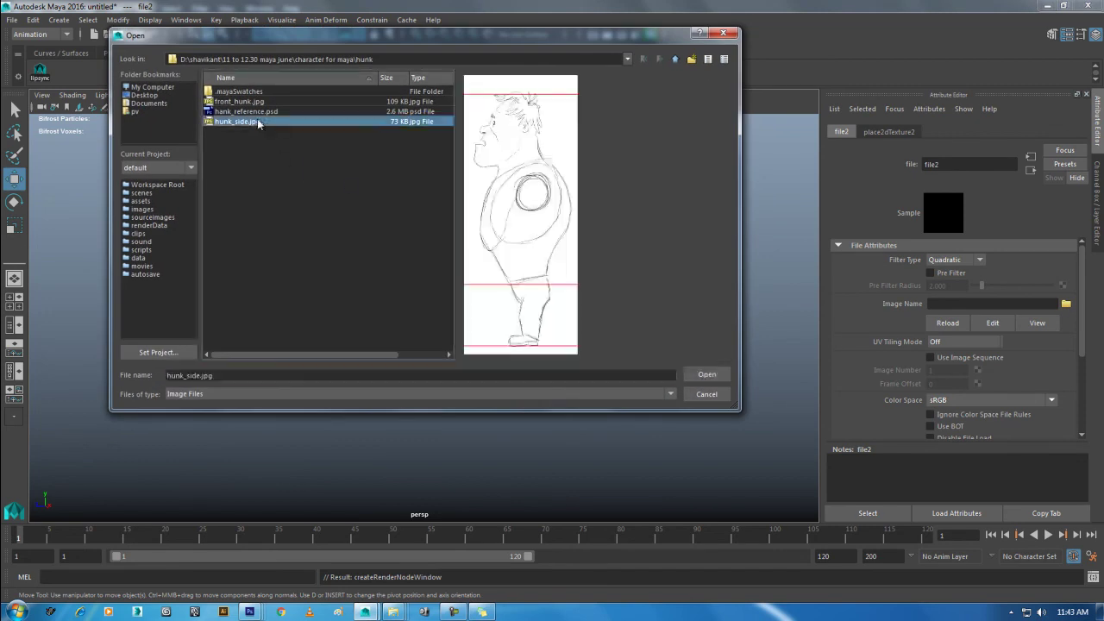
mouse_move(382, 250)
alt+mouse_down()
mouse_move(490, 300)
mouse_move(562, 229)
alt+mouse_up()
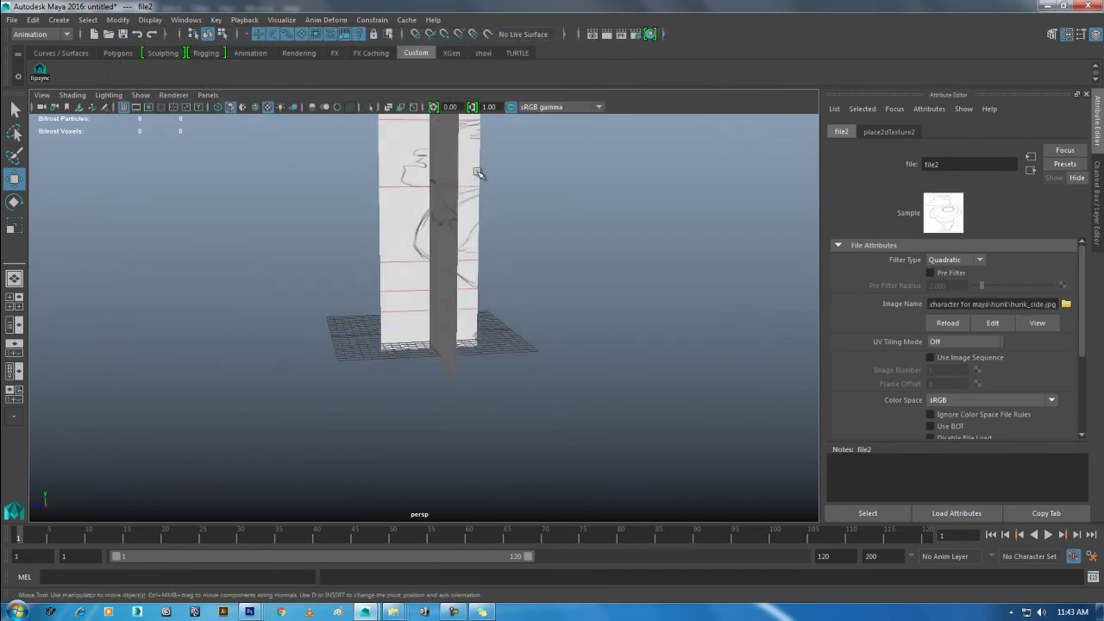
click(457, 207)
alt+drag(510, 173, 506, 233)
Switch to the Modeling menu set and open Planar Mapping options with settings reset.
alt+right_drag(506, 233, 431, 190)
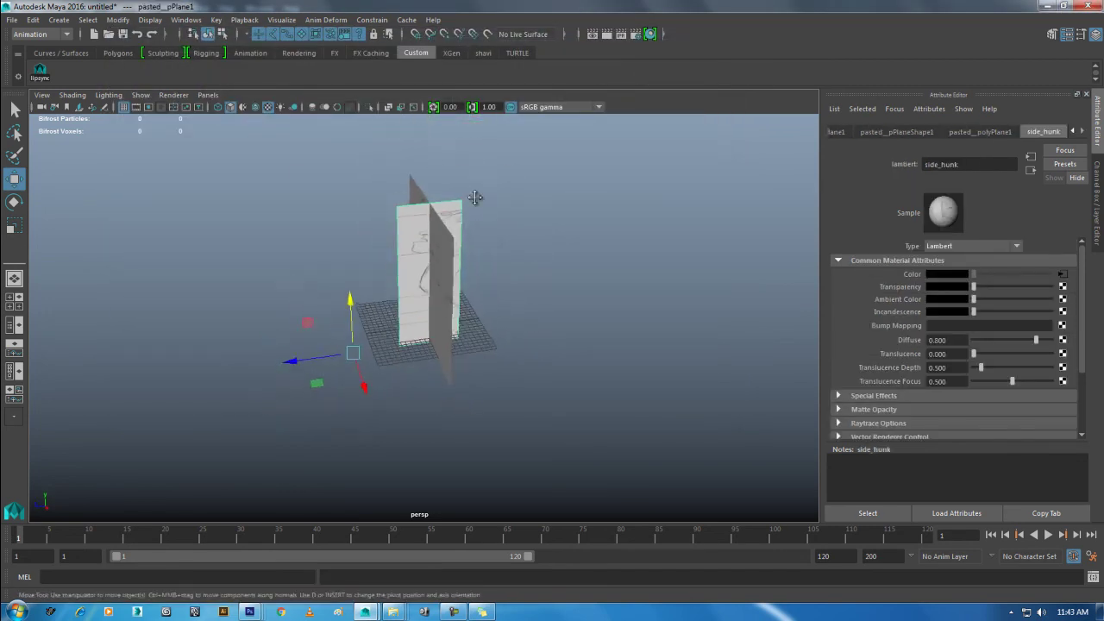
click(39, 34)
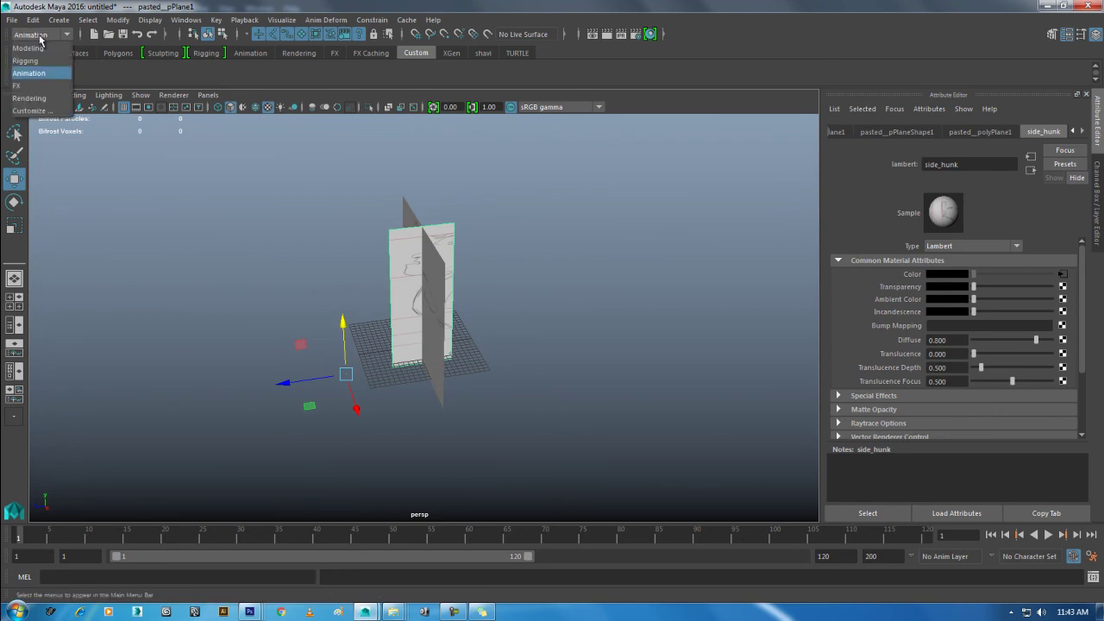
click(38, 49)
click(481, 19)
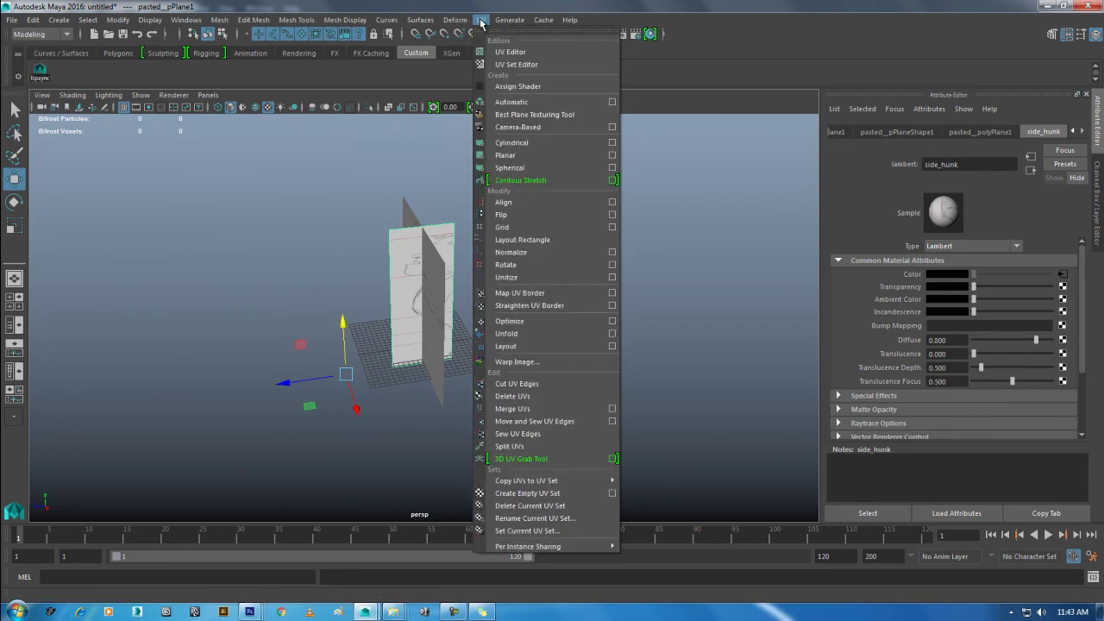
click(612, 160)
drag(494, 211, 759, 184)
scroll(389, 259, up, 2)
click(567, 199)
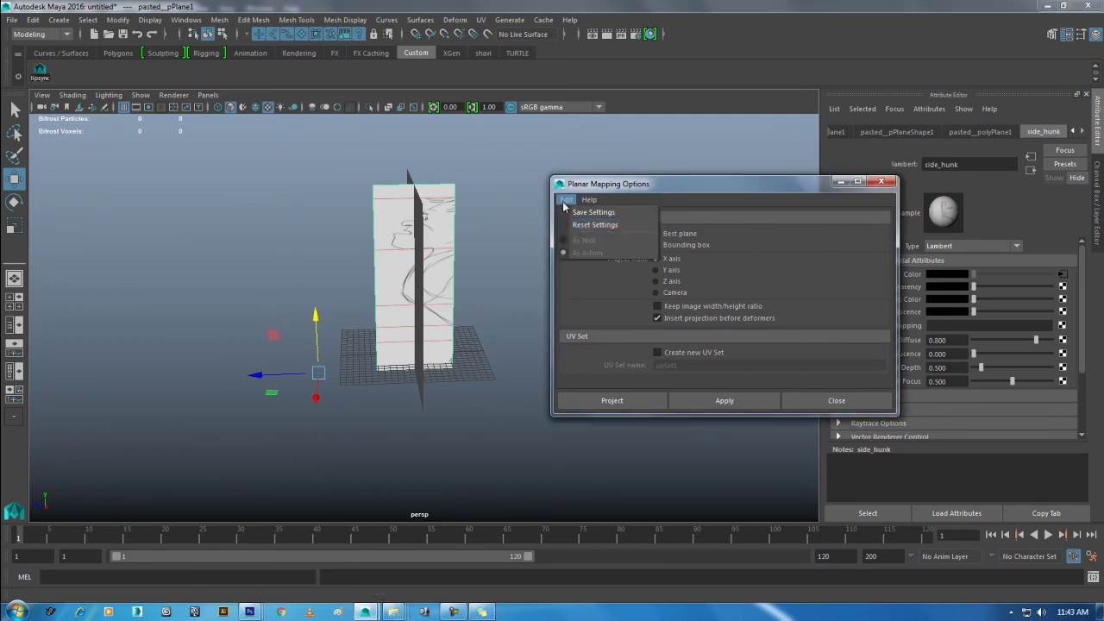
click(604, 221)
Apply planar UV projections along the Y axis, then the Z axis.
click(672, 270)
click(715, 404)
alt+drag(440, 369, 637, 346)
click(668, 283)
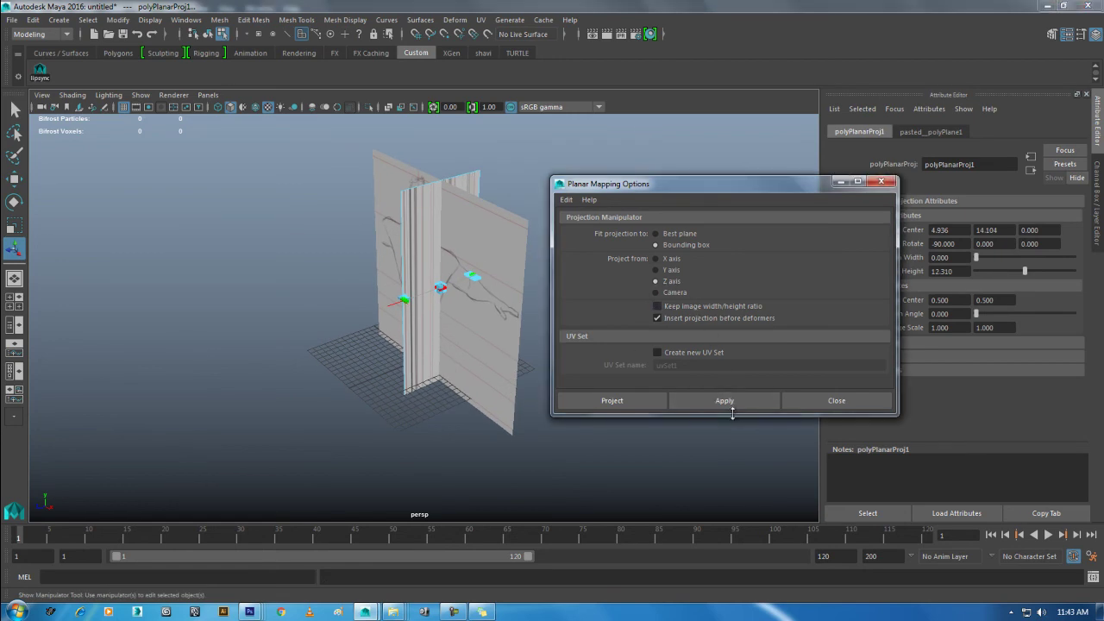
click(724, 401)
Apply a planar projection along the X axis to the side plane and close the options.
mouse_move(482, 286)
alt+mouse_down()
mouse_move(331, 288)
mouse_move(484, 238)
alt+mouse_up()
click(439, 167)
right_drag(438, 167, 427, 444)
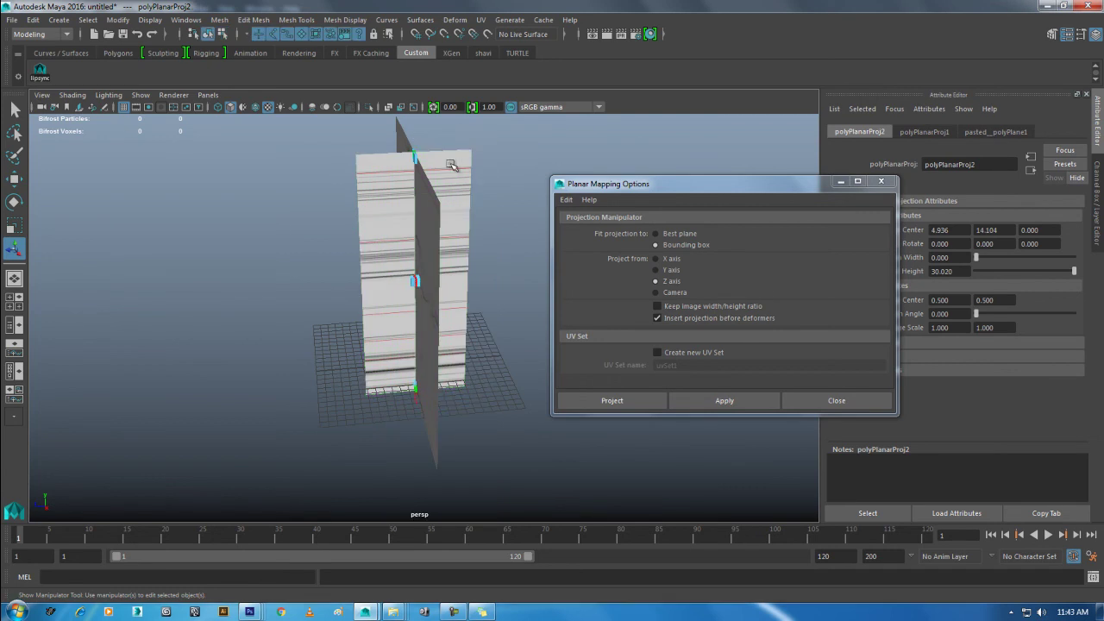
click(671, 259)
click(739, 400)
mouse_move(403, 323)
alt+mouse_down()
mouse_move(378, 328)
mouse_move(405, 326)
alt+mouse_up()
click(836, 400)
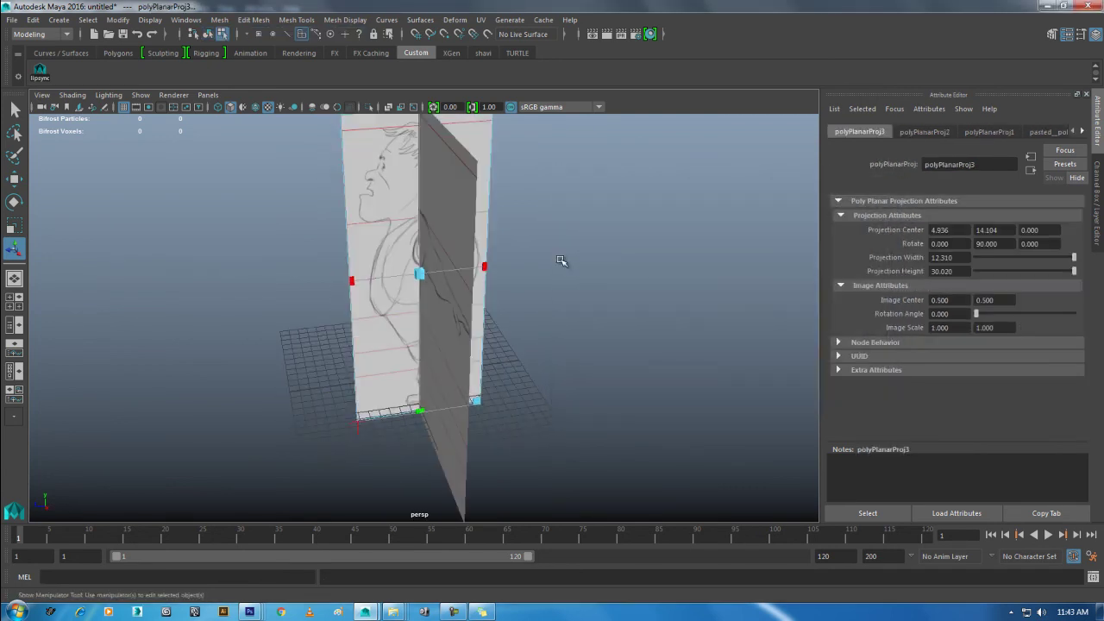
Orbit the view so the side sketch faces the camera.
alt+drag(557, 239, 492, 276)
right_drag(433, 207, 489, 175)
mouse_move(489, 175)
alt+mouse_down()
mouse_move(551, 265)
mouse_move(543, 308)
alt+mouse_up()
key(space)
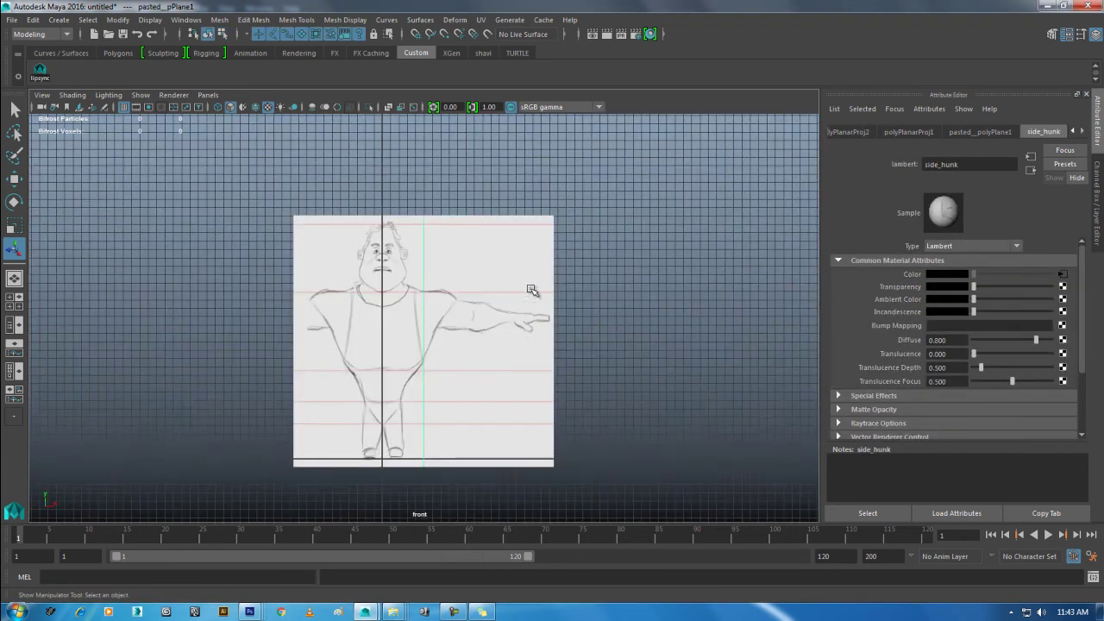
click(562, 210)
click(537, 172)
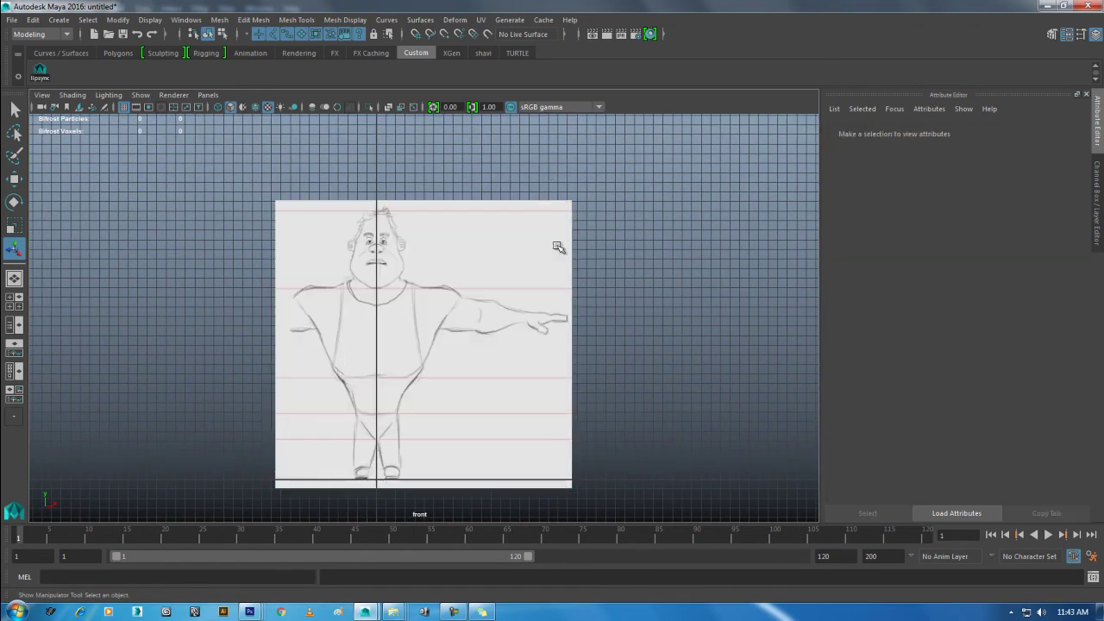
key(space)
mouse_move(547, 157)
alt+mouse_down()
mouse_move(515, 288)
mouse_move(483, 226)
alt+mouse_up()
click(464, 230)
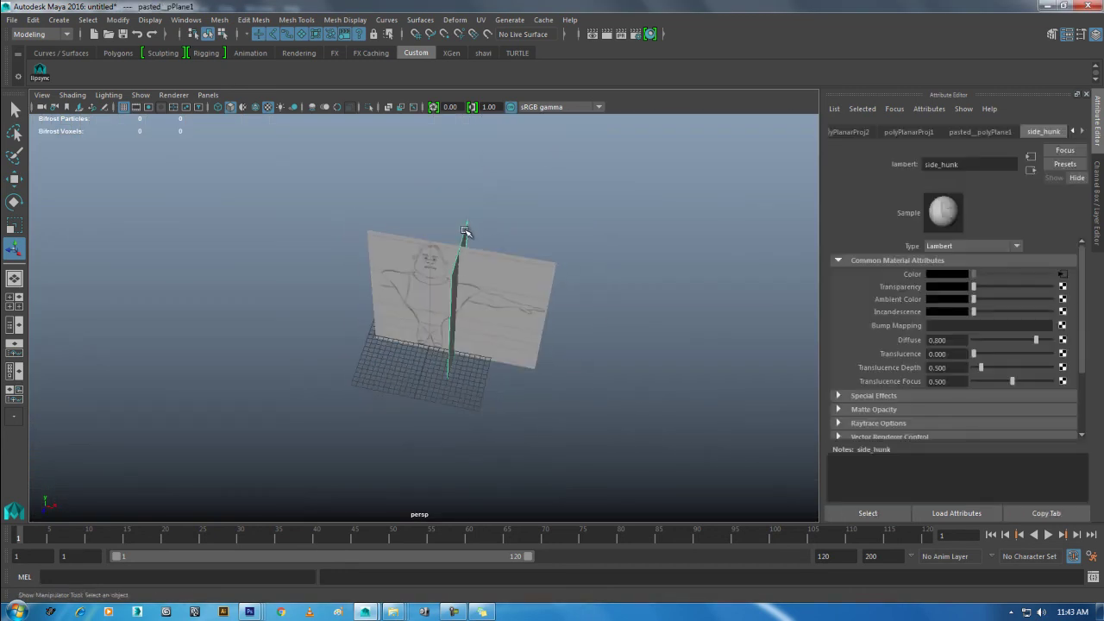
key(w)
key(space)
mouse_move(540, 323)
mouse_down()
mouse_move(530, 363)
mouse_move(499, 391)
mouse_move(476, 391)
mouse_move(464, 334)
mouse_move(513, 340)
mouse_up()
scroll(475, 391, up, 3)
scroll(470, 388, up, 3)
key(space)
scroll(512, 338, up, 4)
scroll(512, 338, up, 2)
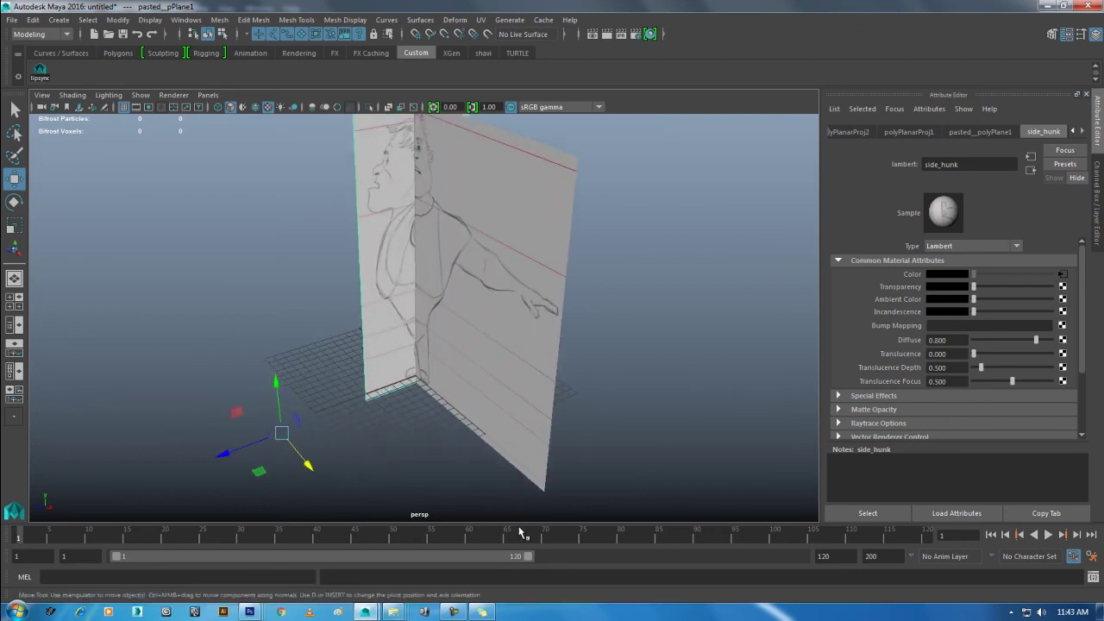